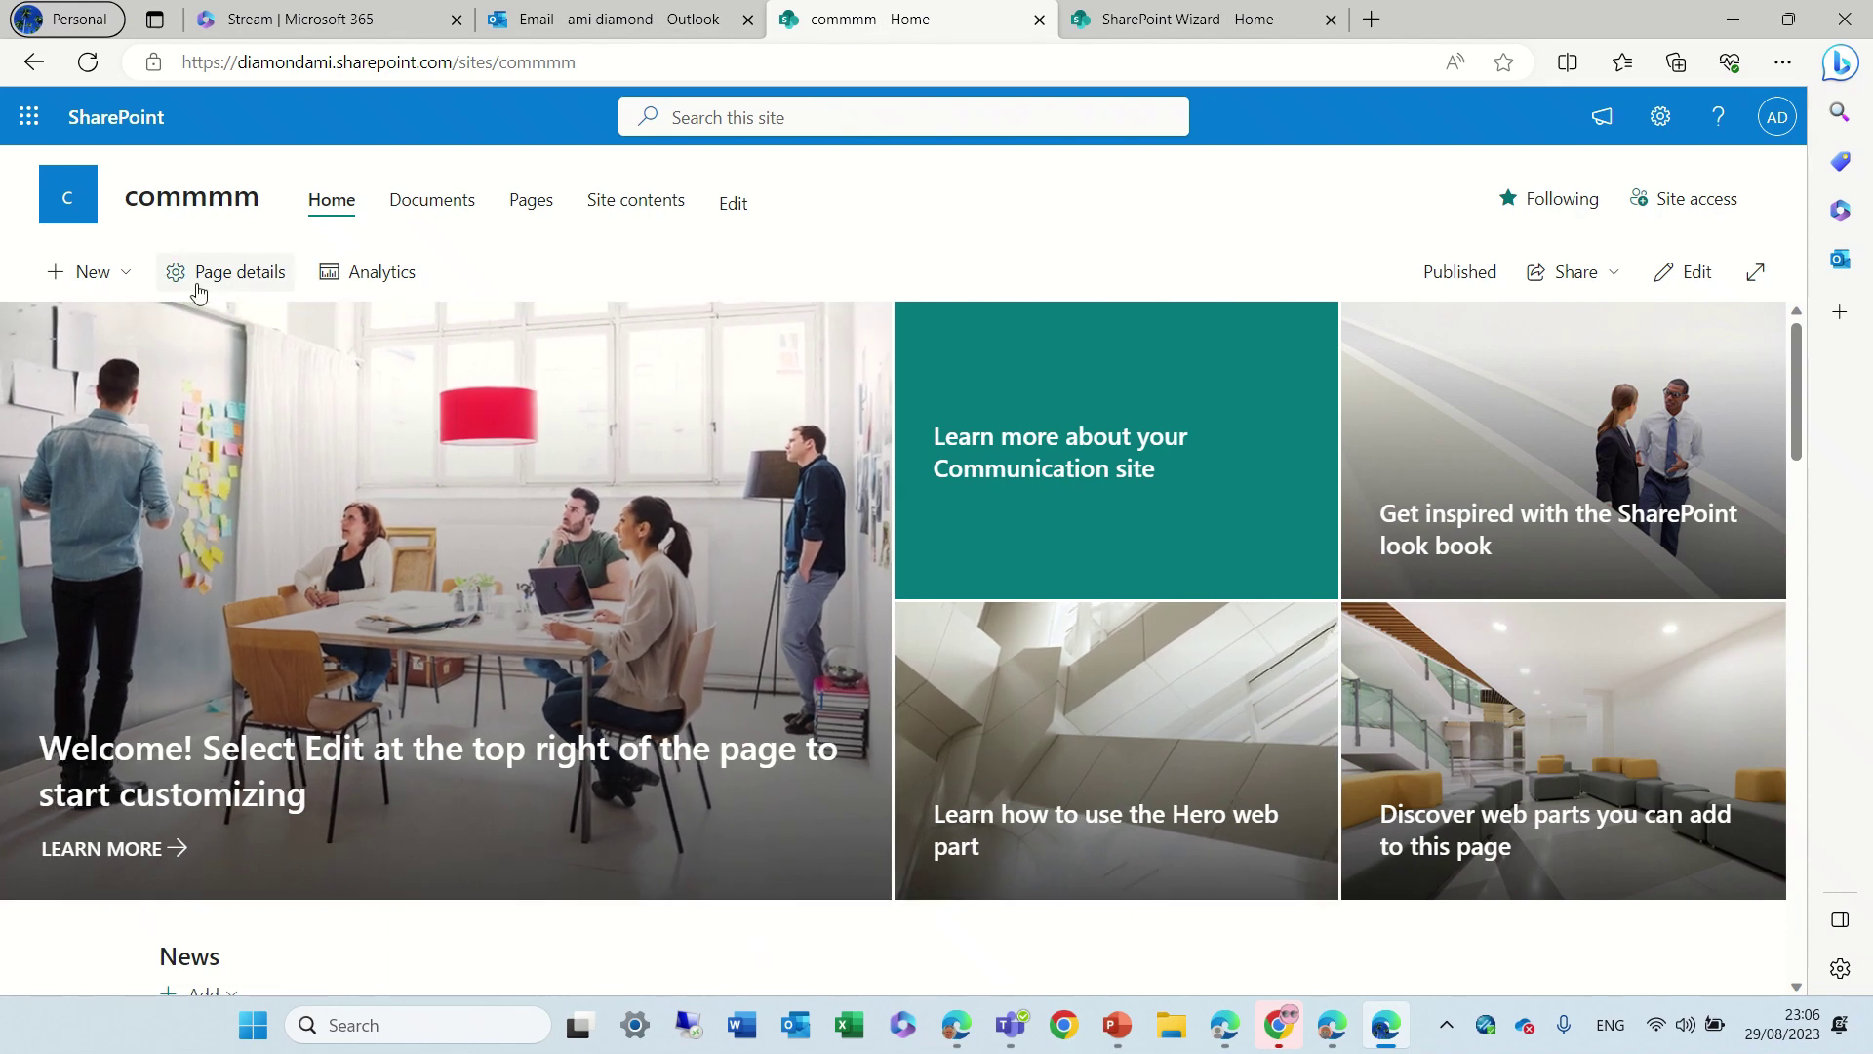
Start a news post from the New menu and scroll the News templates gallery.
click(113, 286)
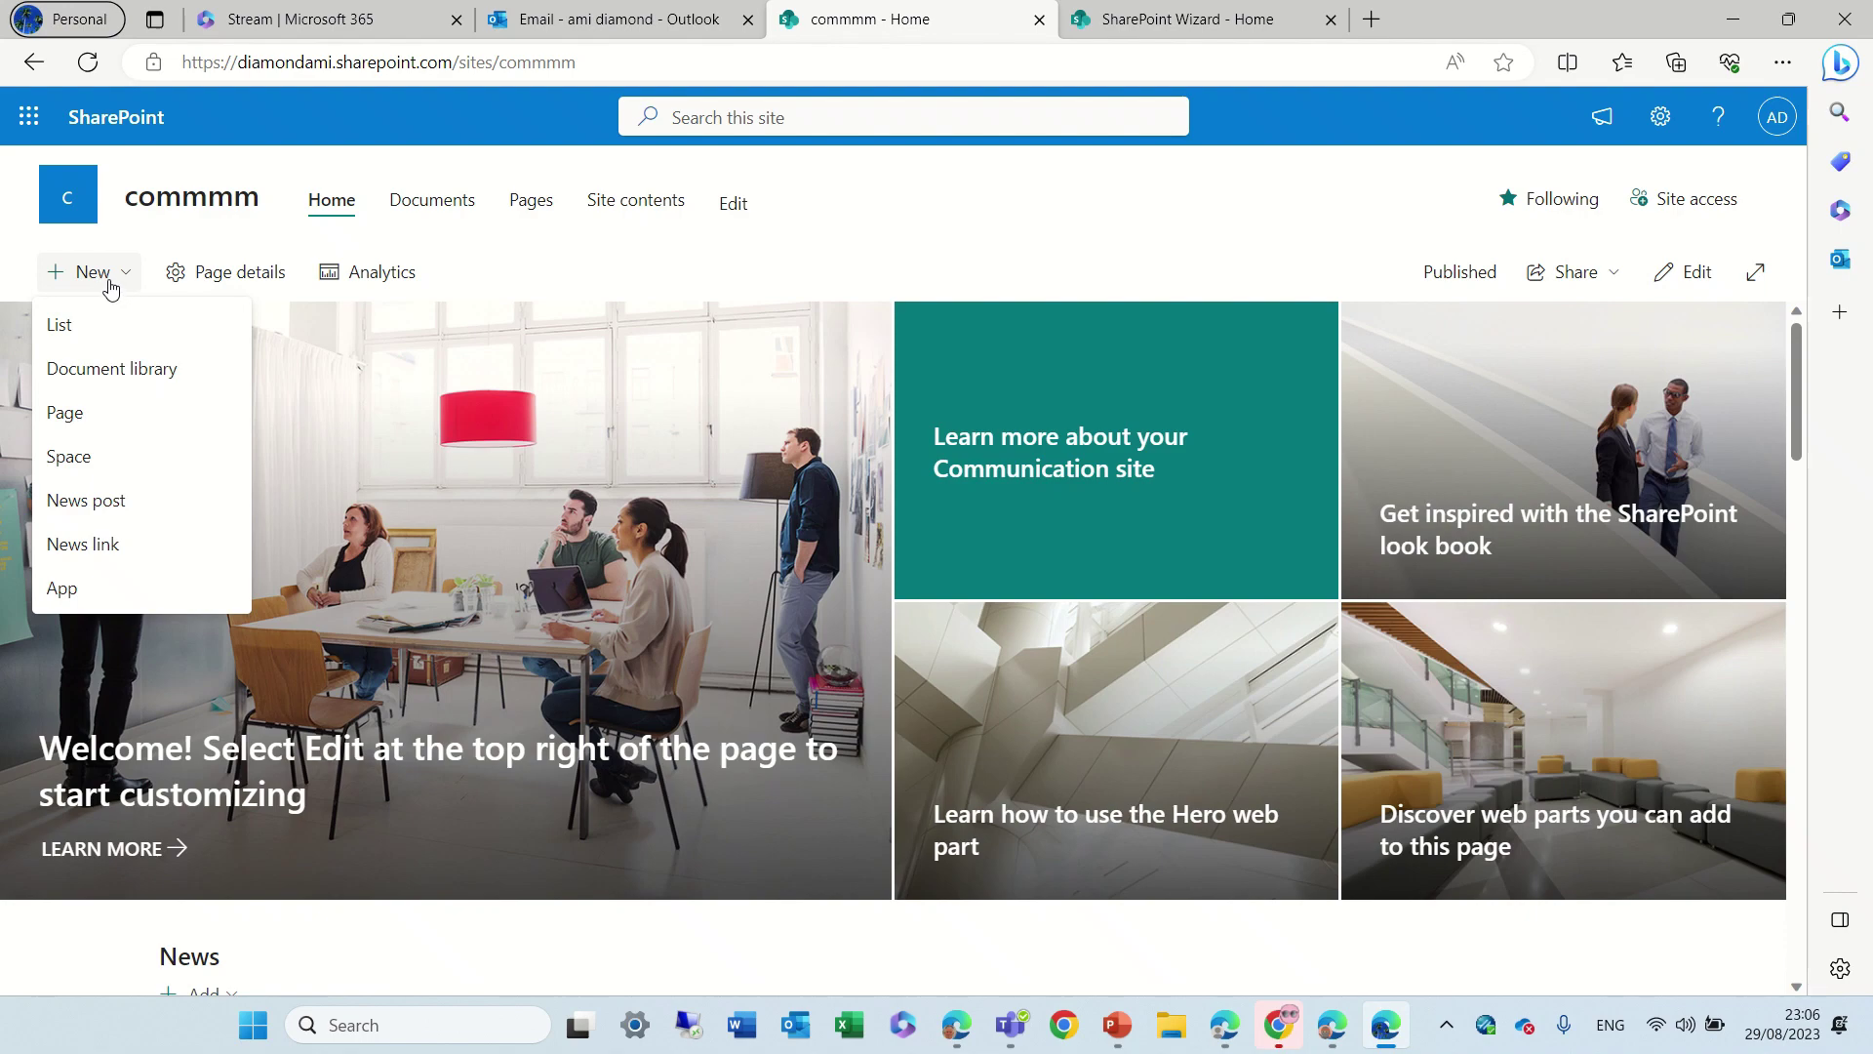
click(121, 505)
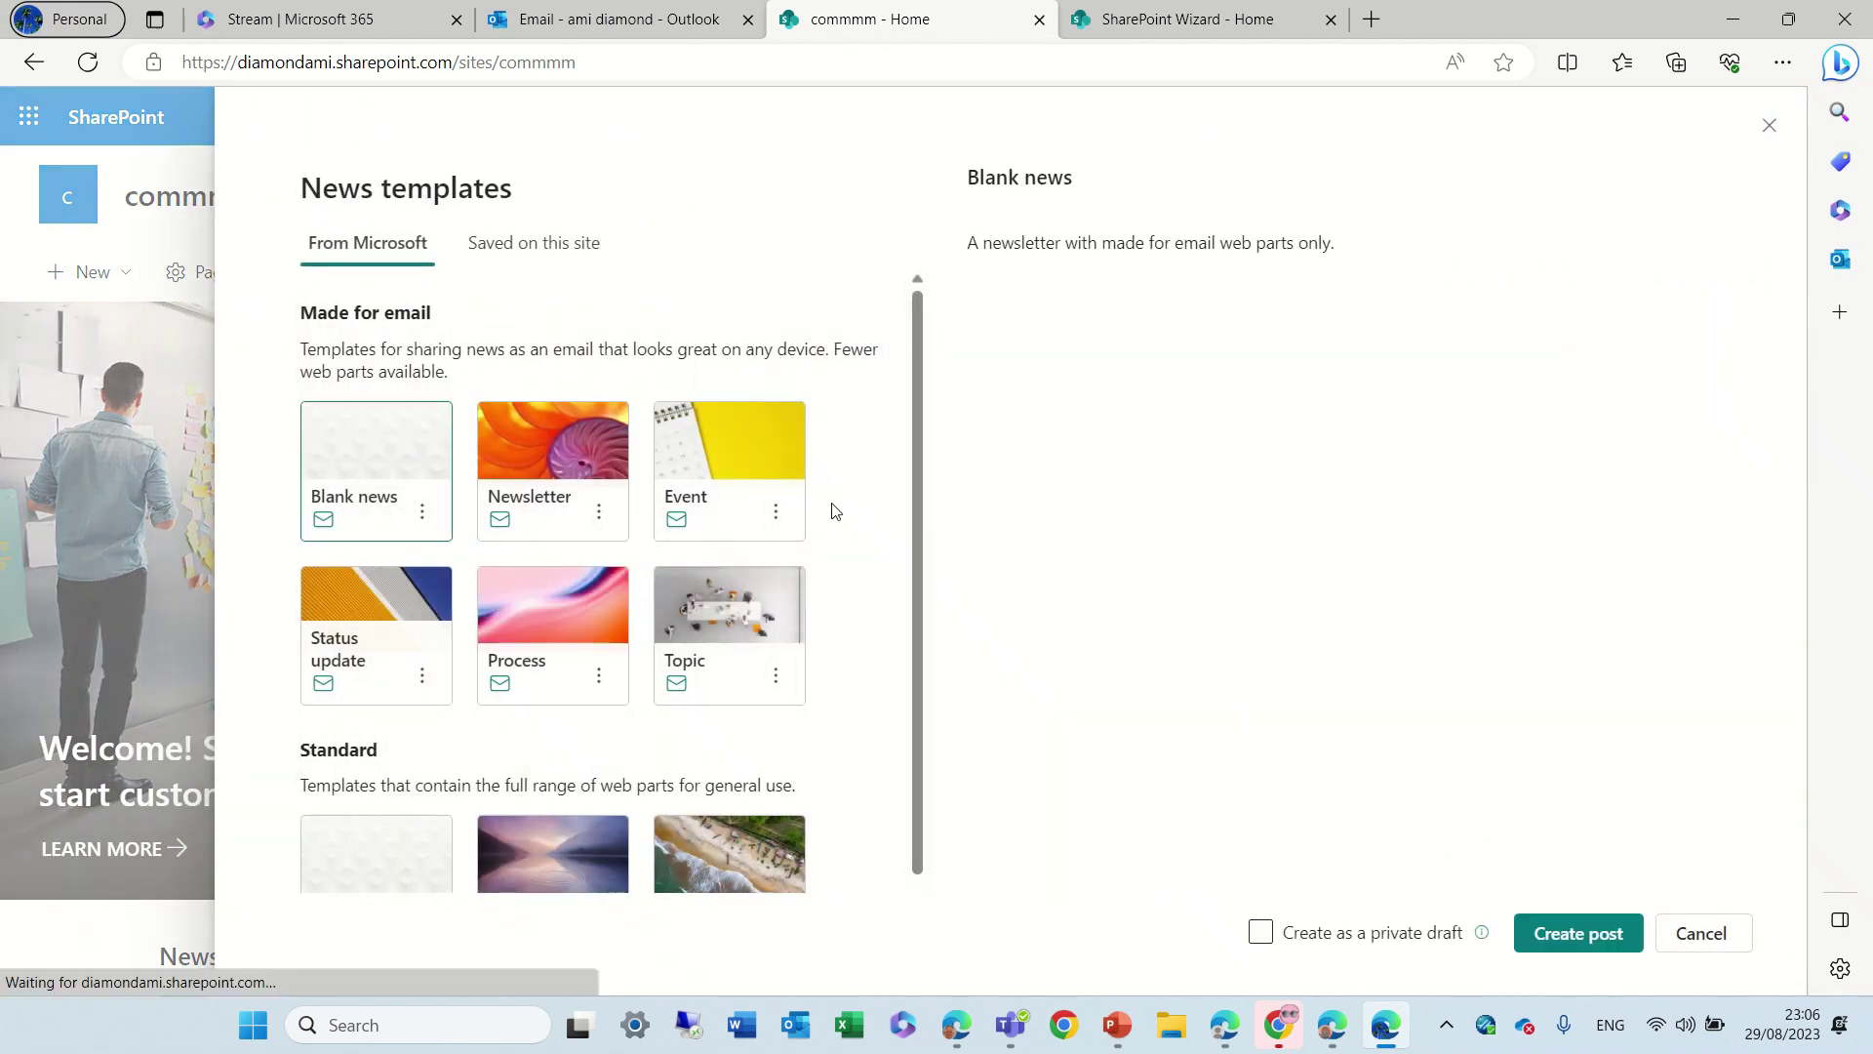
scroll(903, 556, down, 1)
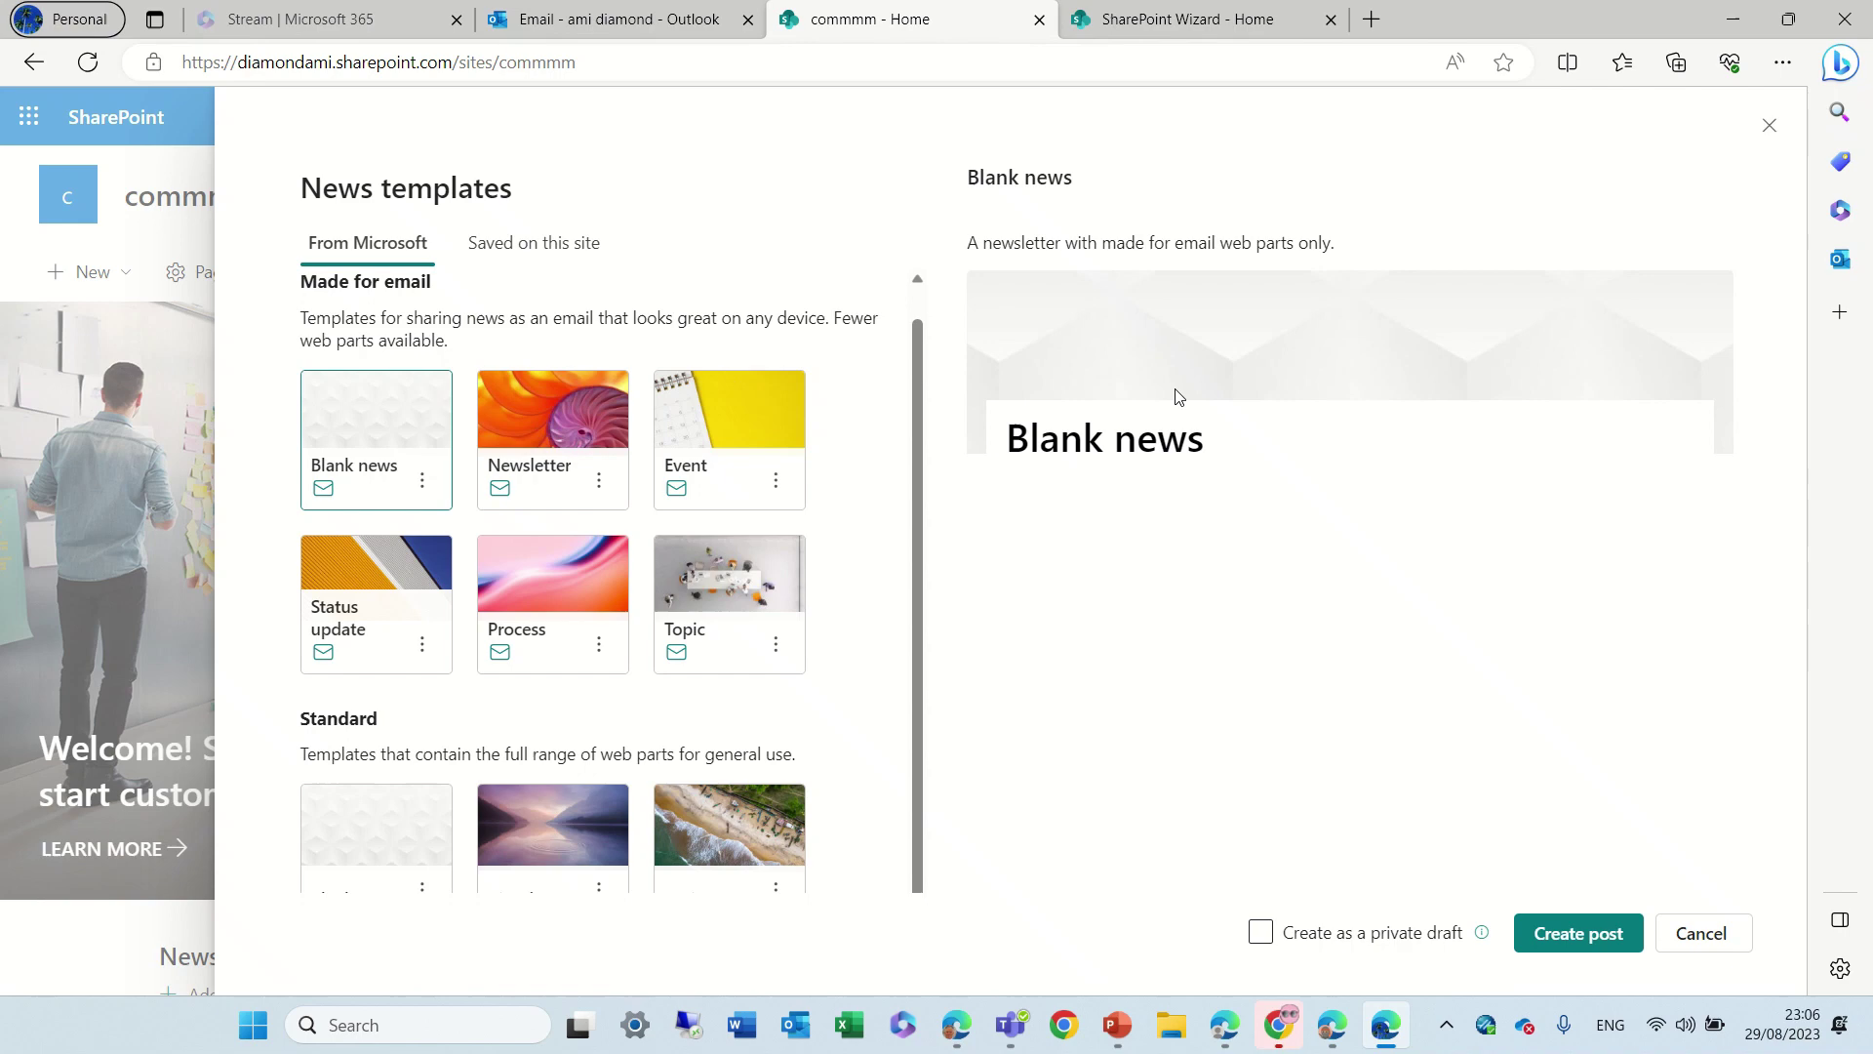
Preview the Newsletter and Event email templates, scrolling through each preview.
click(506, 411)
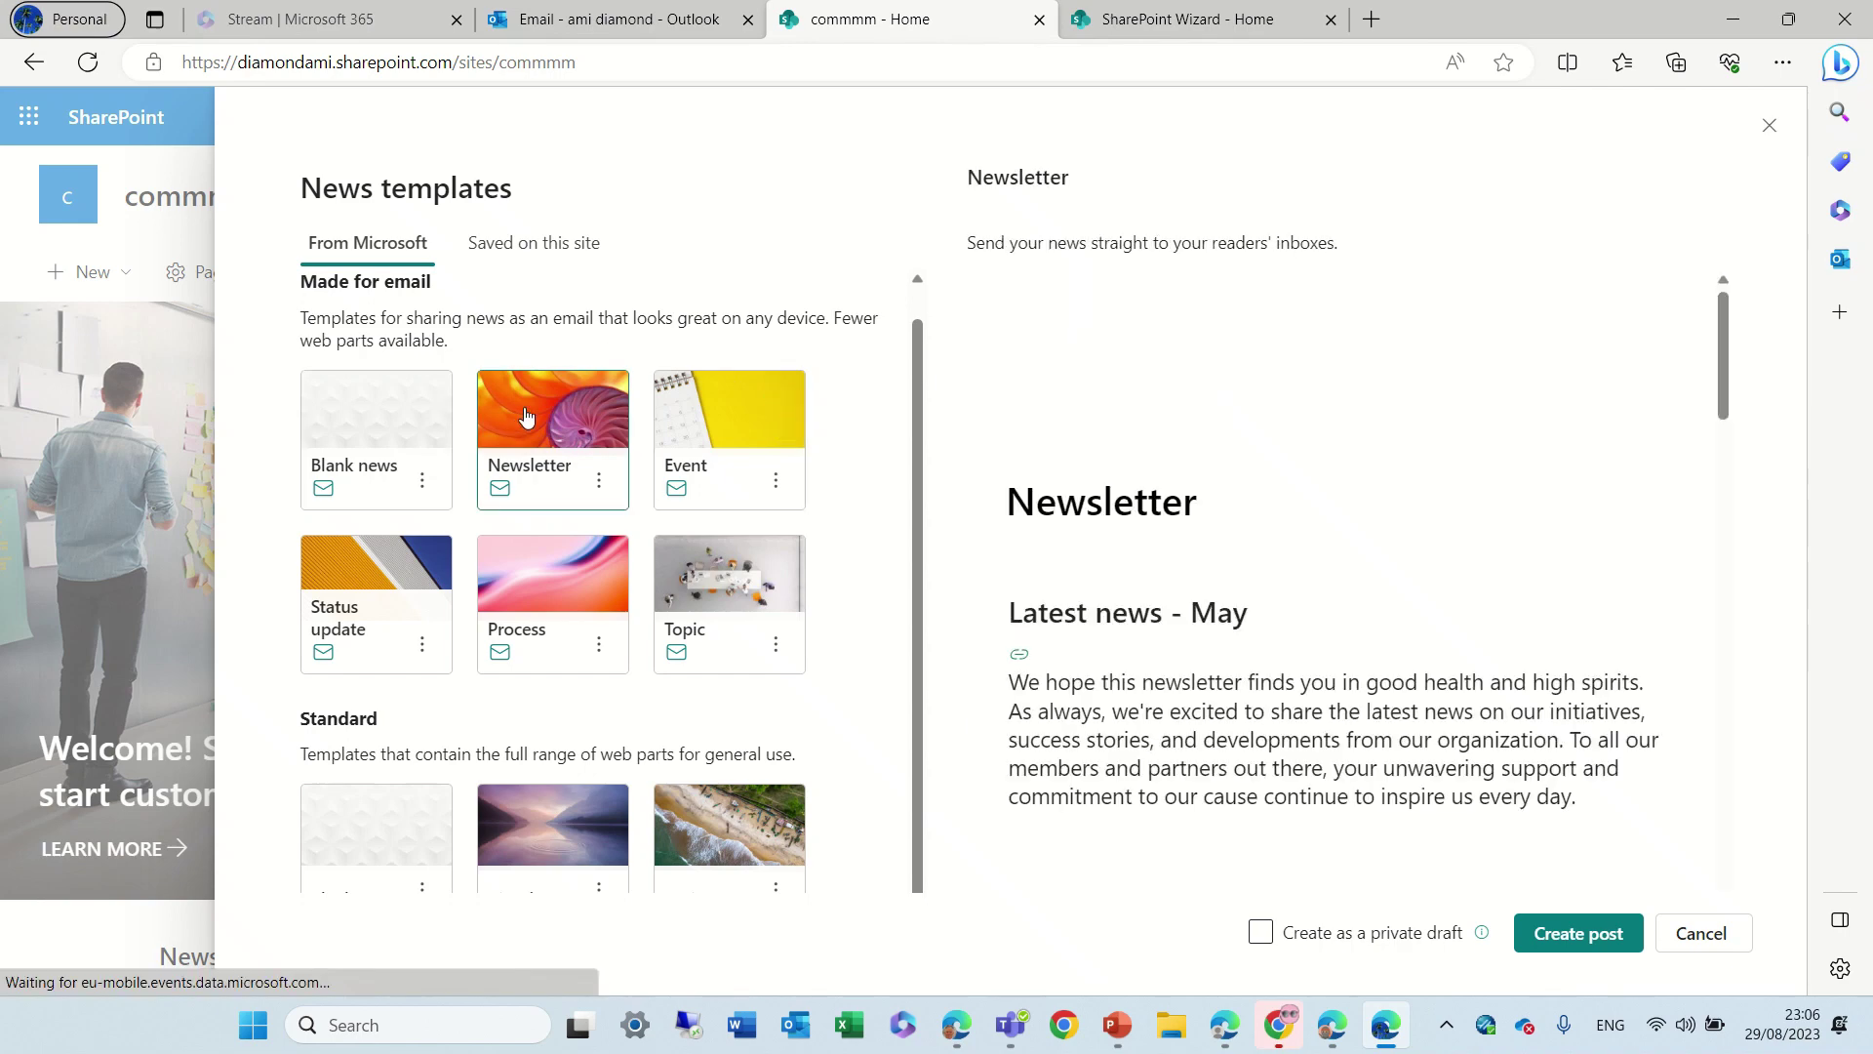
drag(1731, 364, 1685, 606)
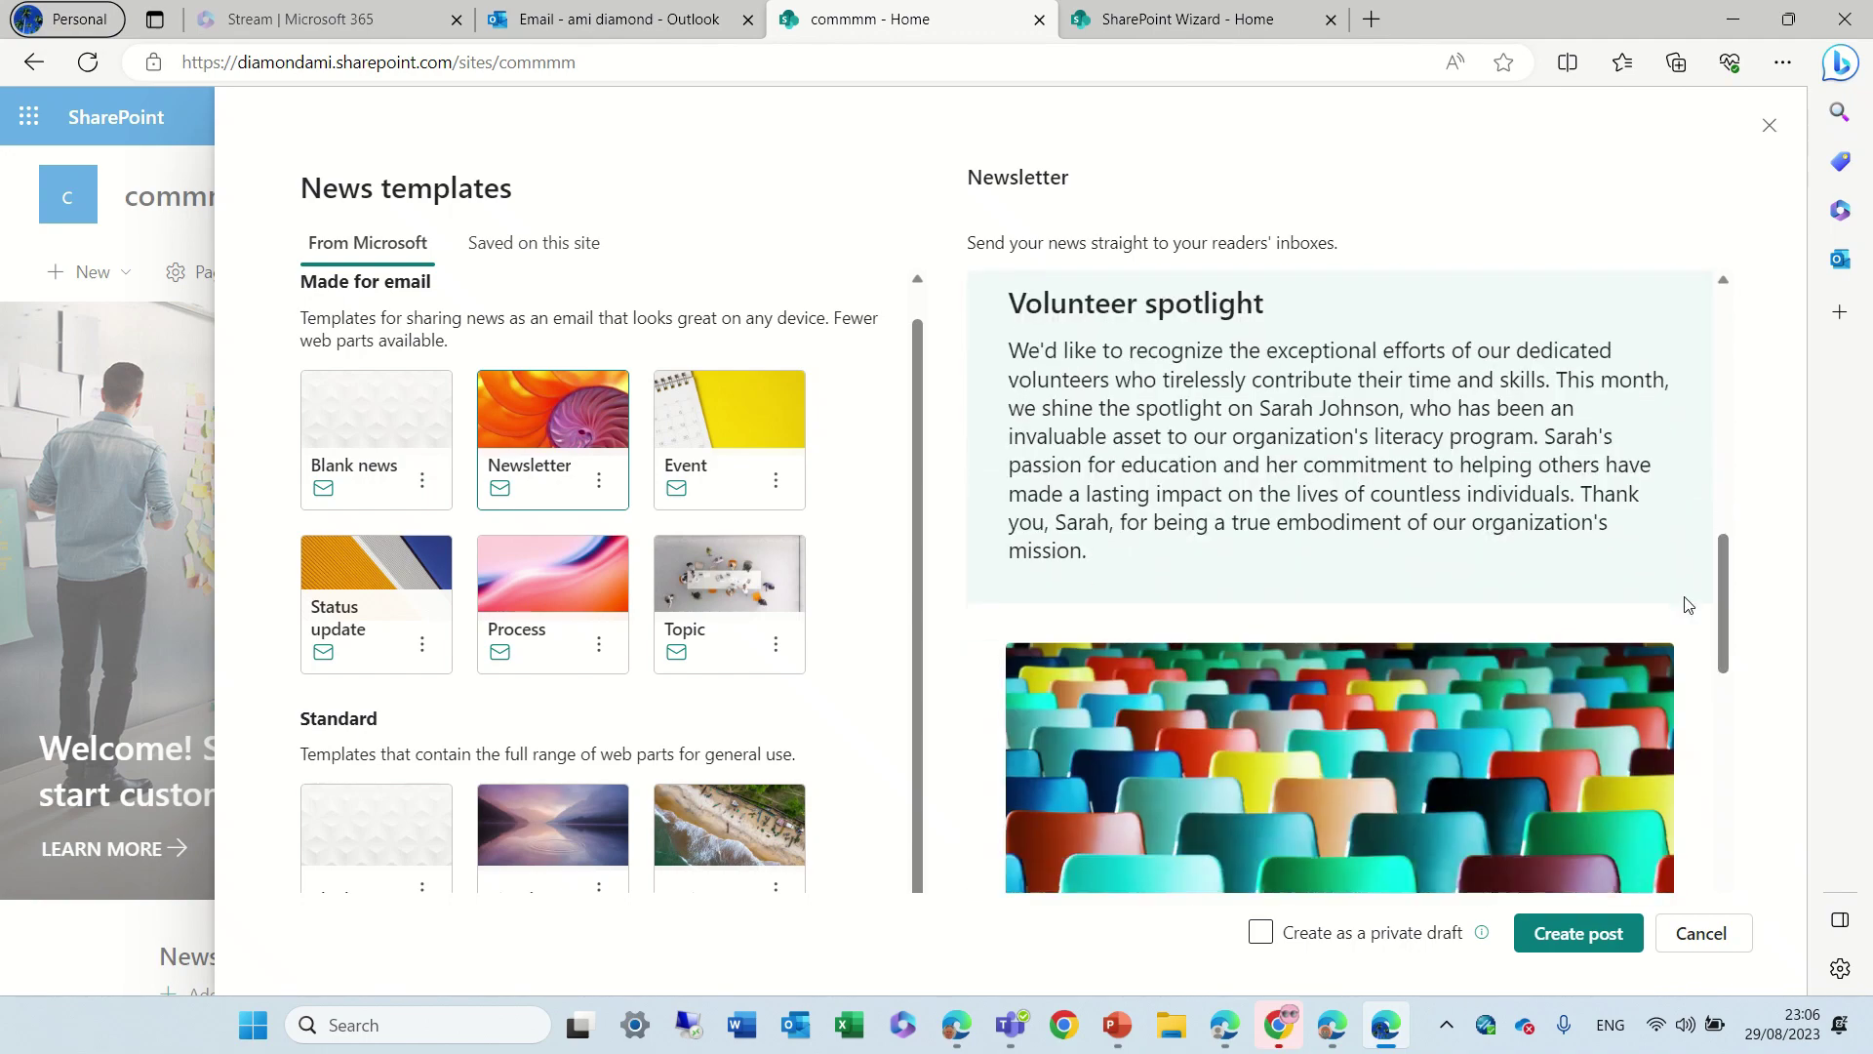
click(734, 434)
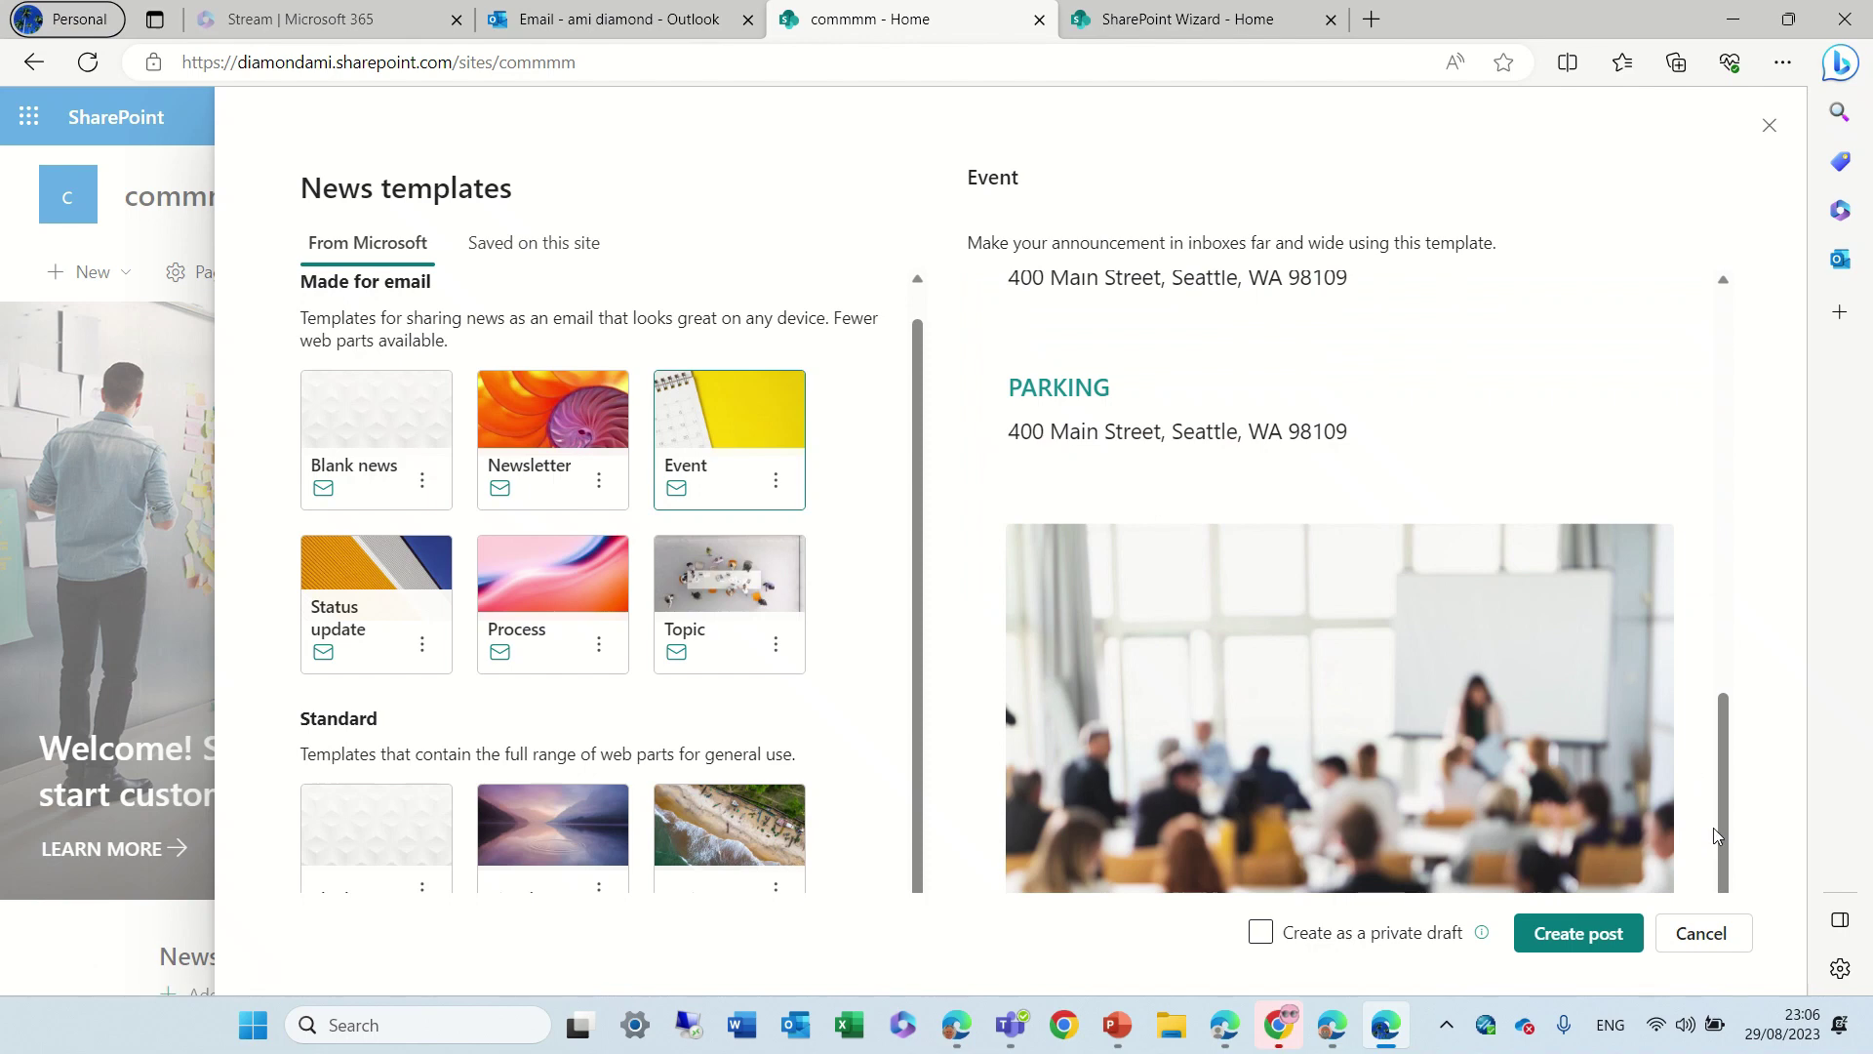
drag(1719, 839, 1701, 387)
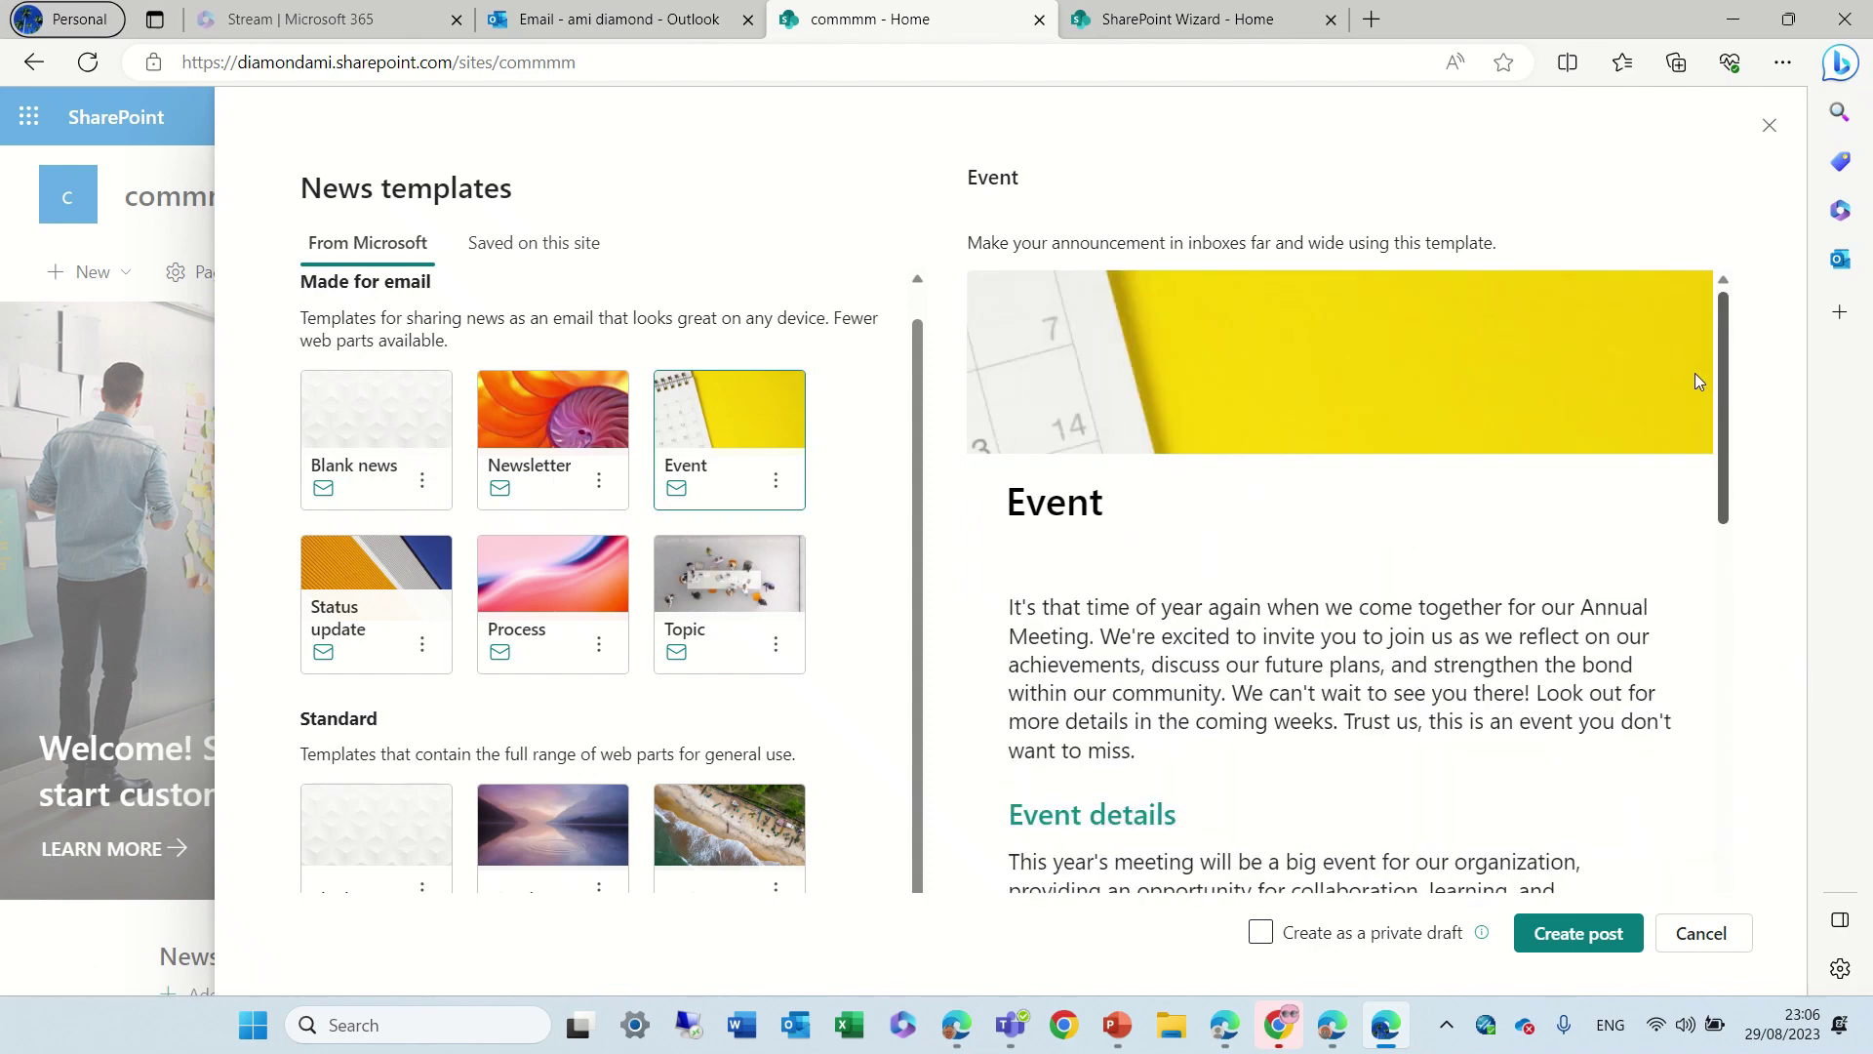
scroll(1694, 418, down, 5)
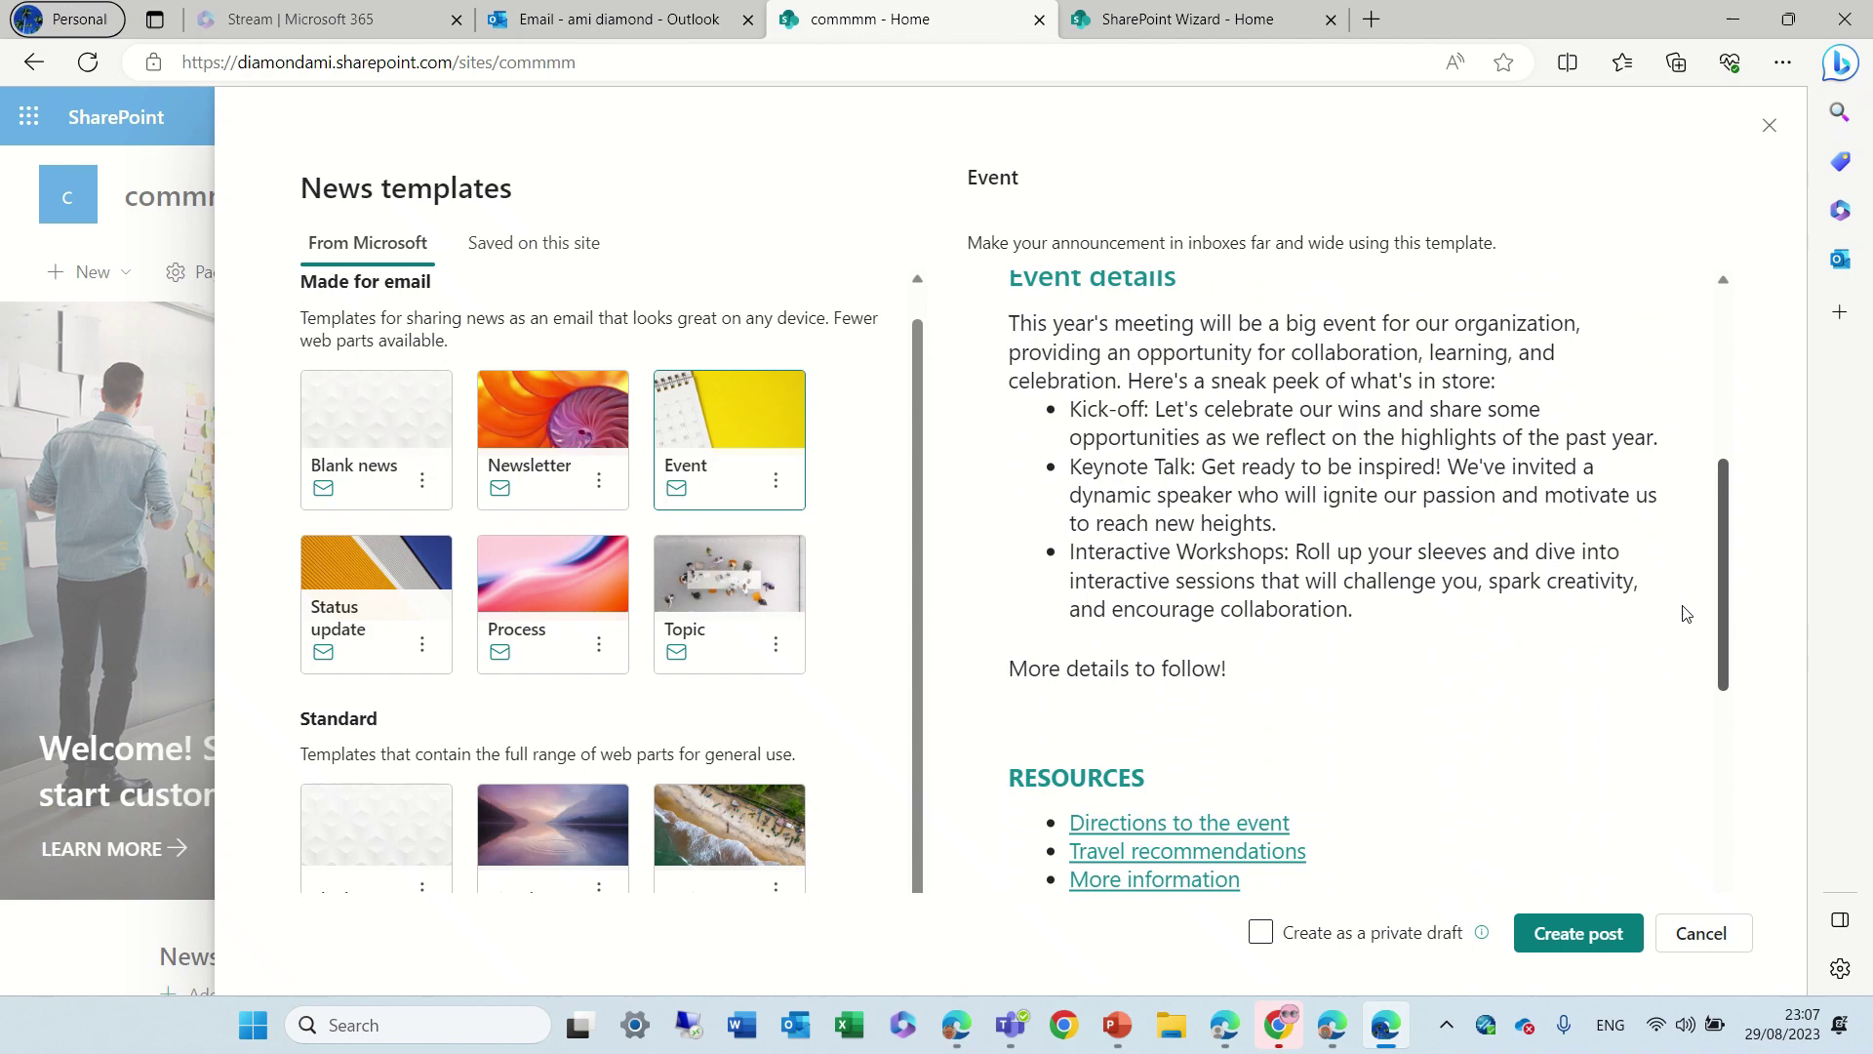
scroll(1687, 613, down, 5)
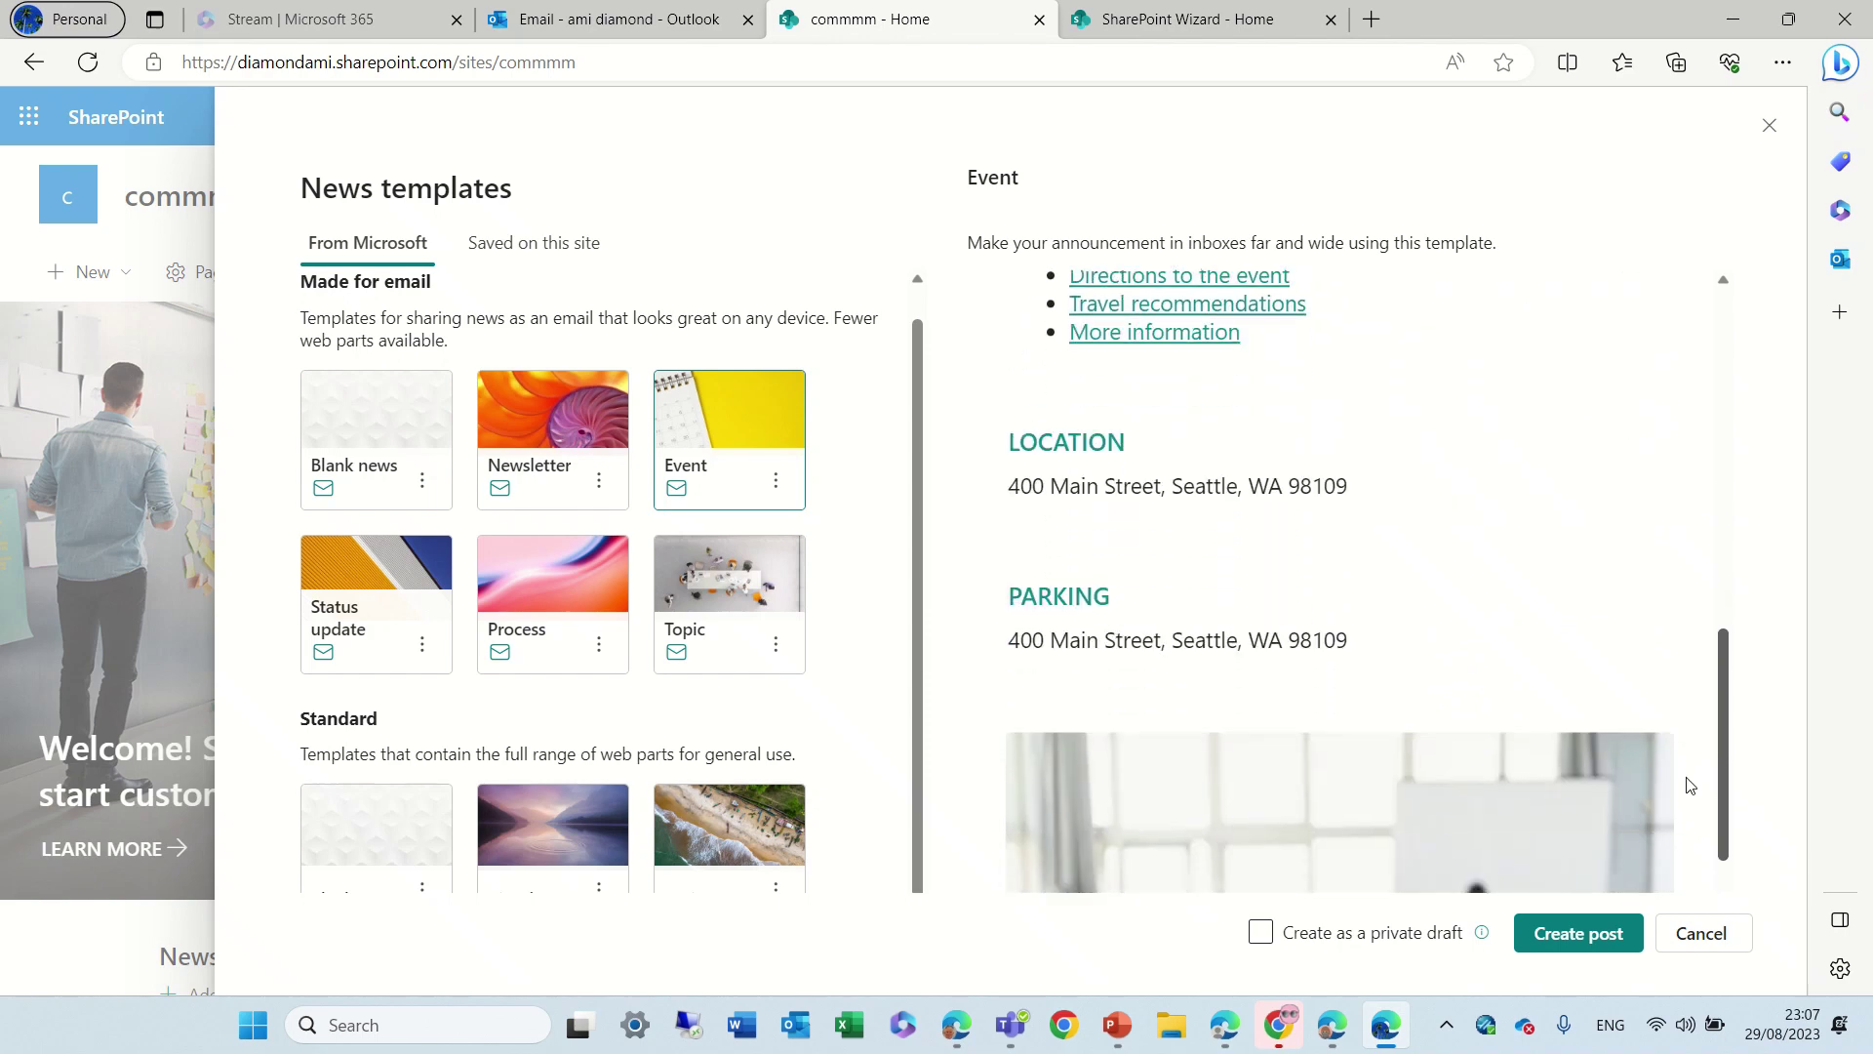
scroll(1688, 810, down, 2)
scroll(1666, 890, down, 3)
scroll(1668, 890, up, 1)
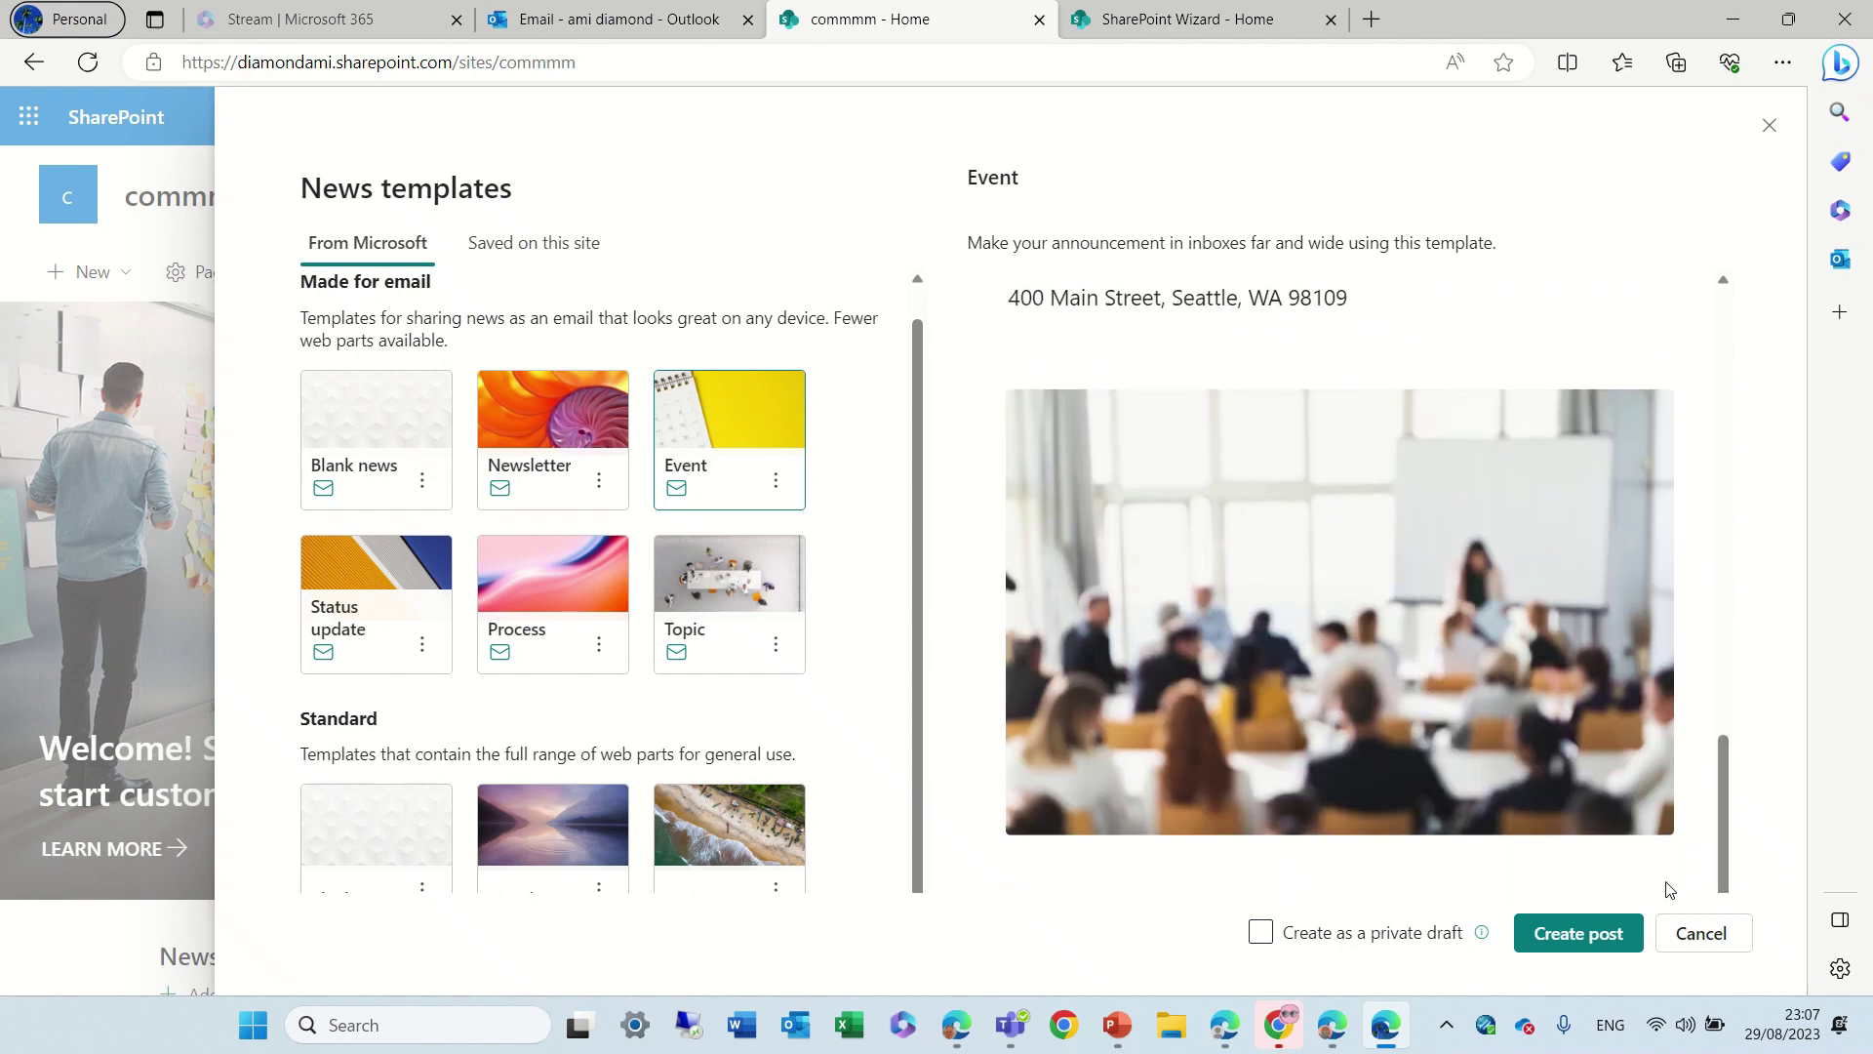
Compare the Status update, Process and Topic previews, then return to the Newsletter template.
click(403, 569)
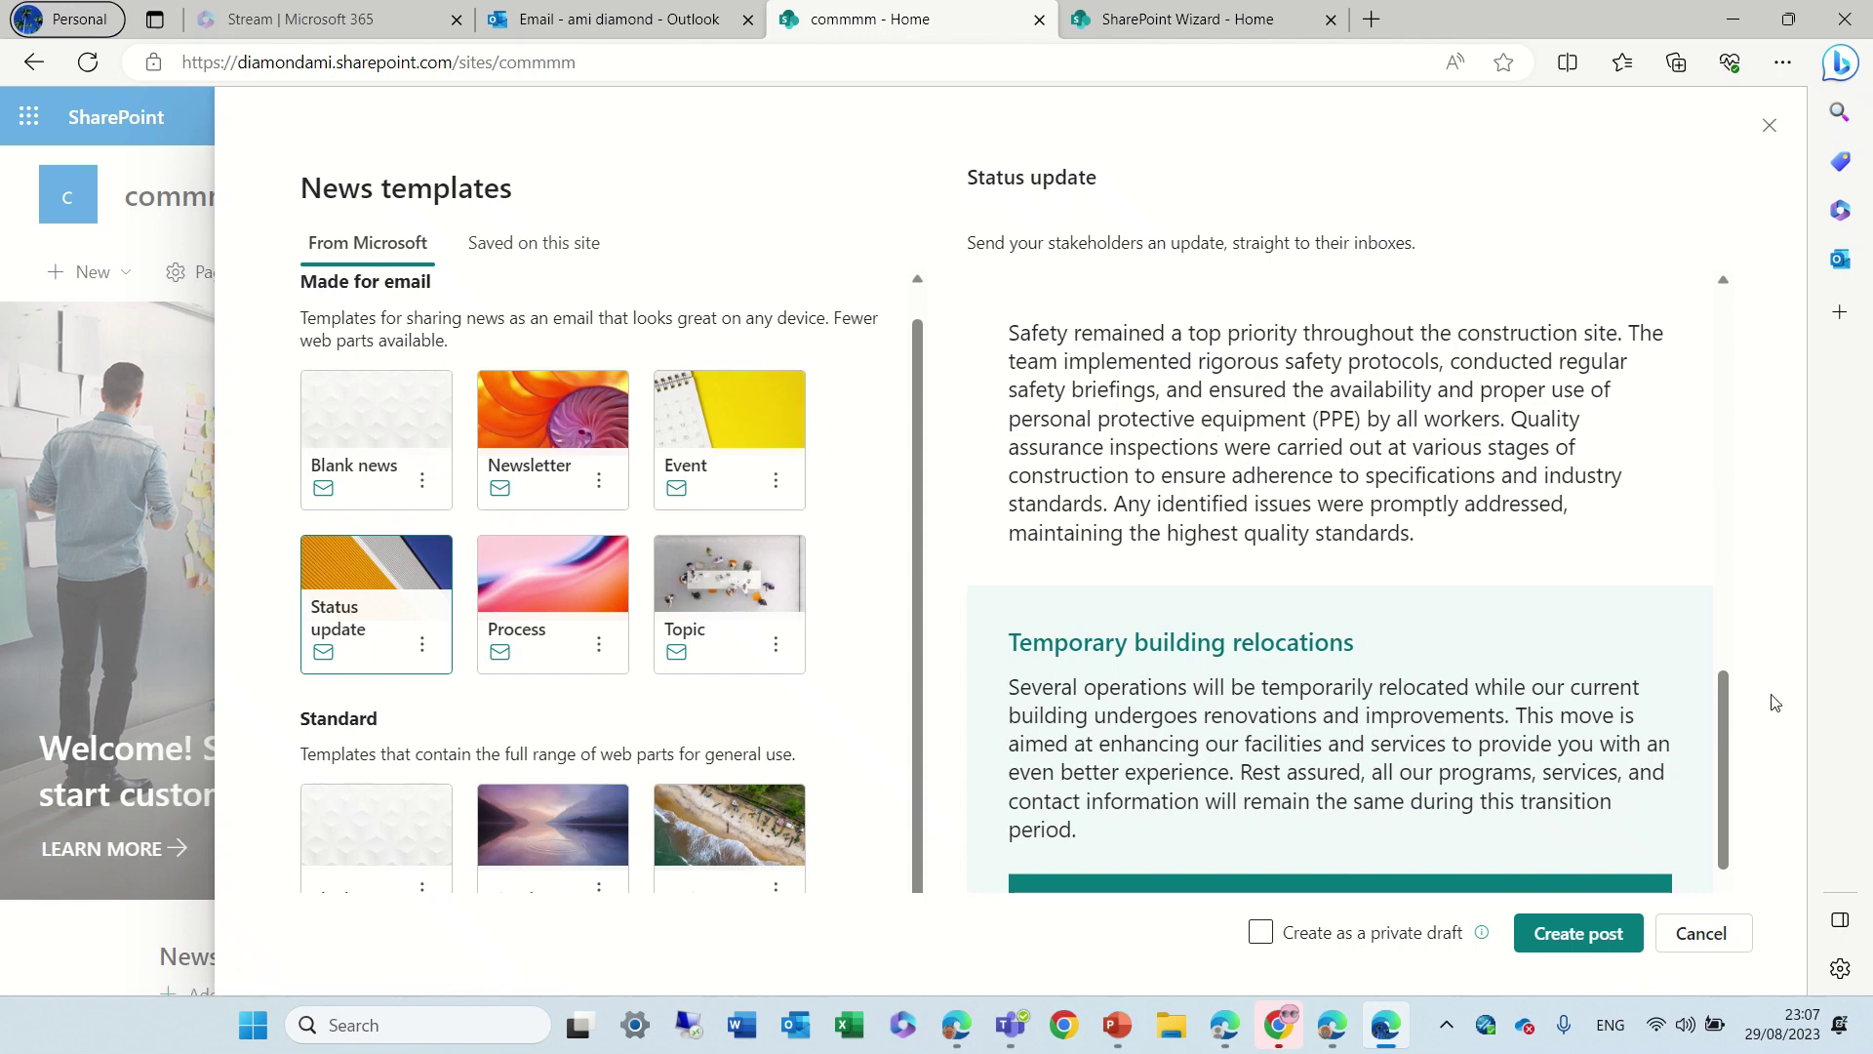
drag(1723, 761, 1701, 633)
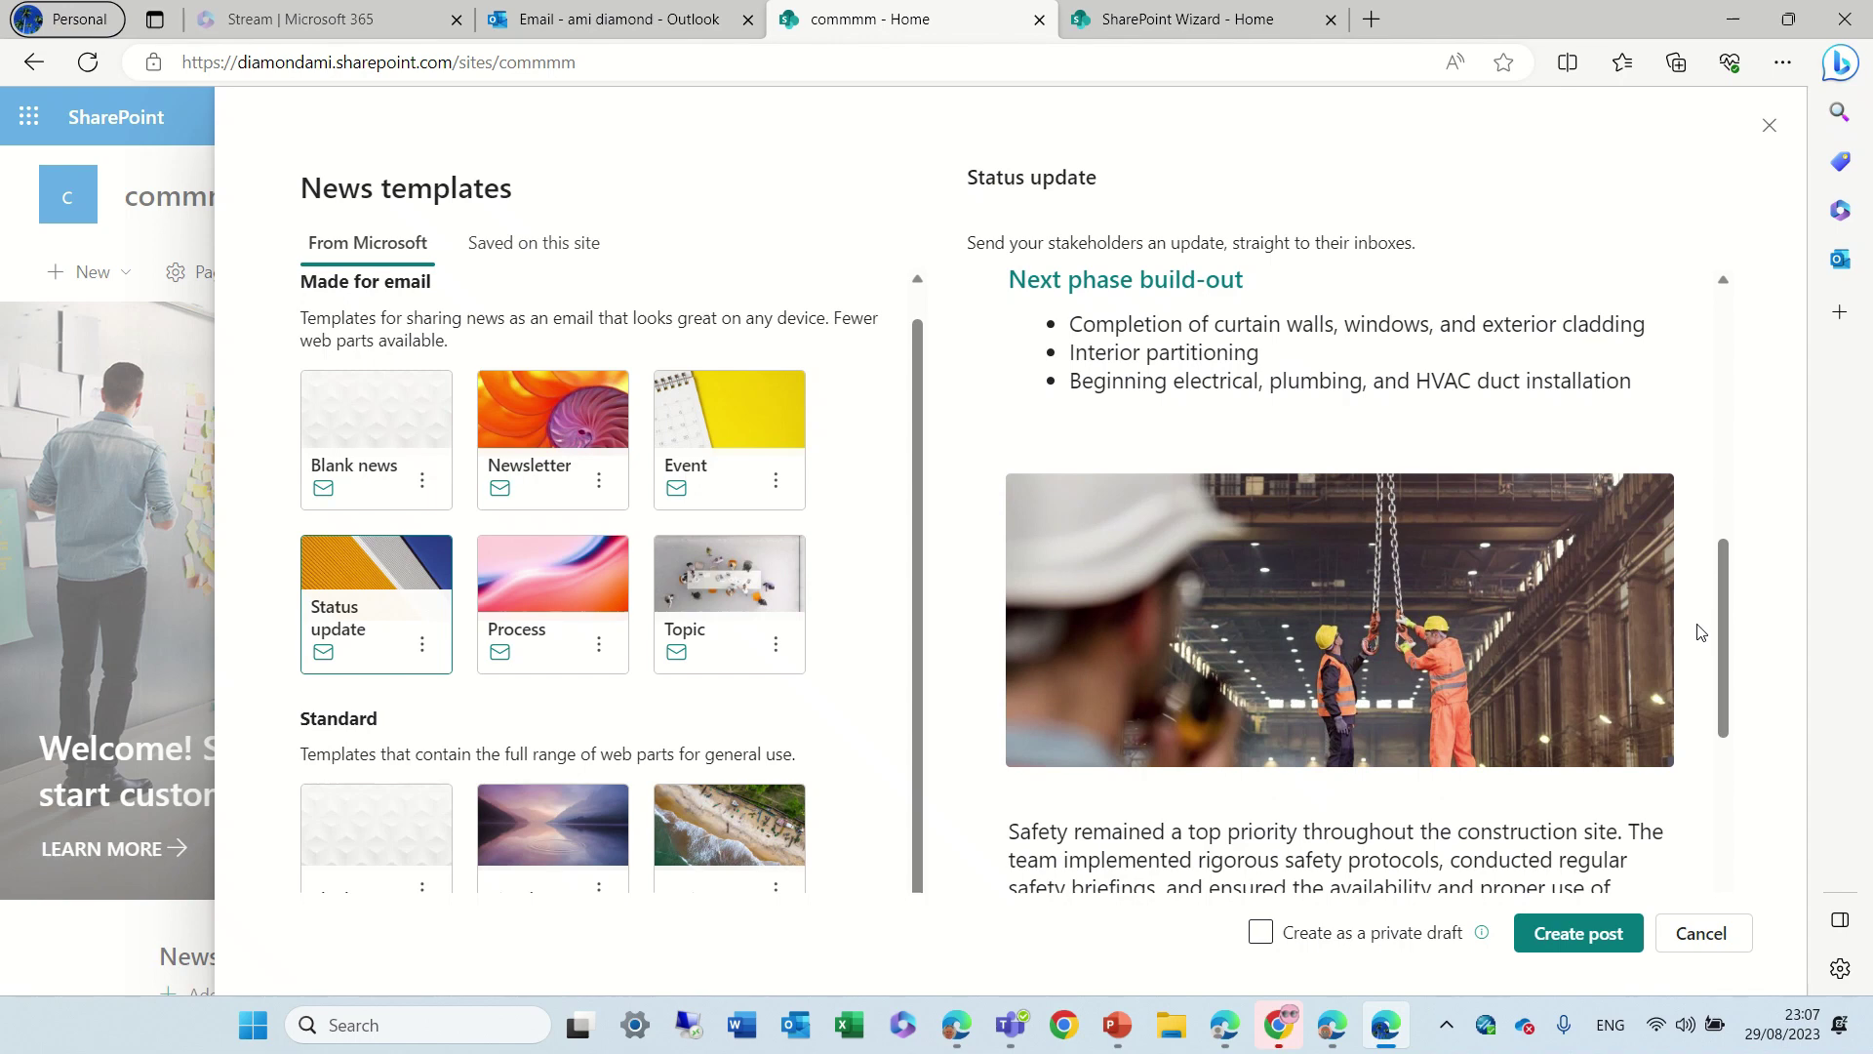
click(553, 574)
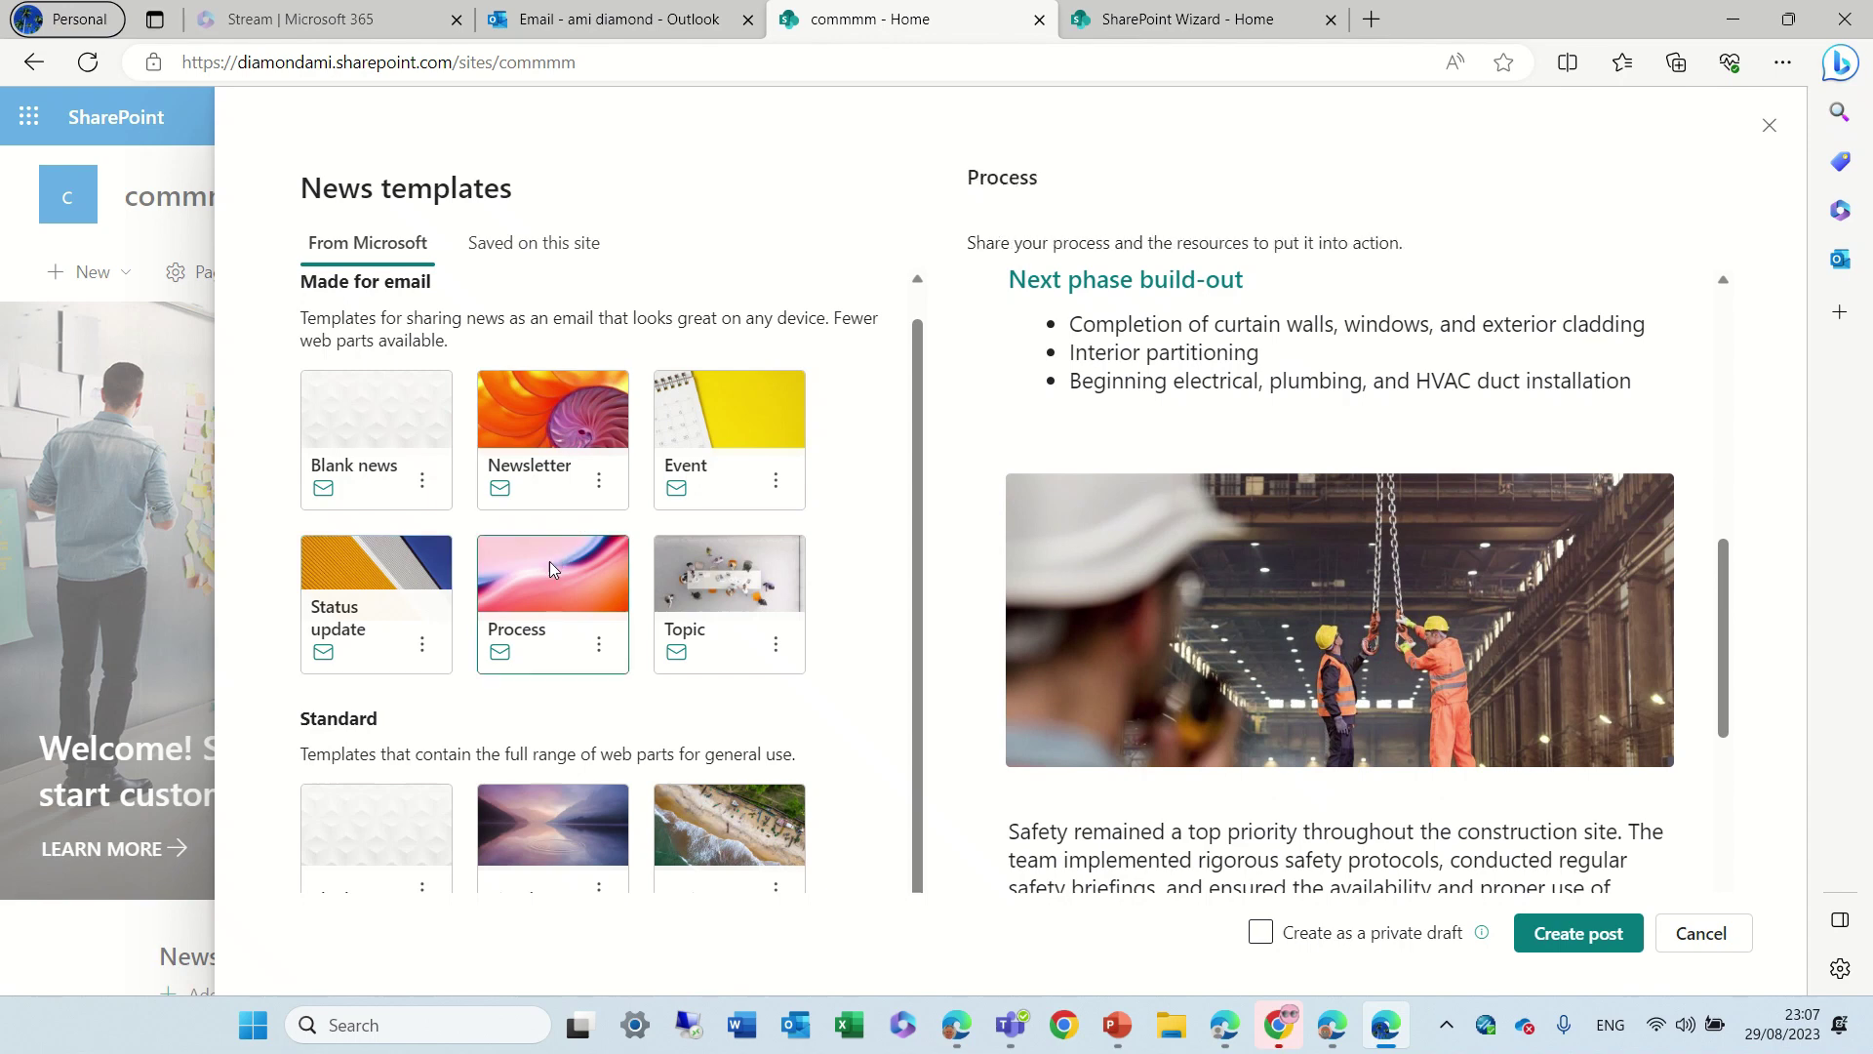
drag(1721, 630, 1694, 818)
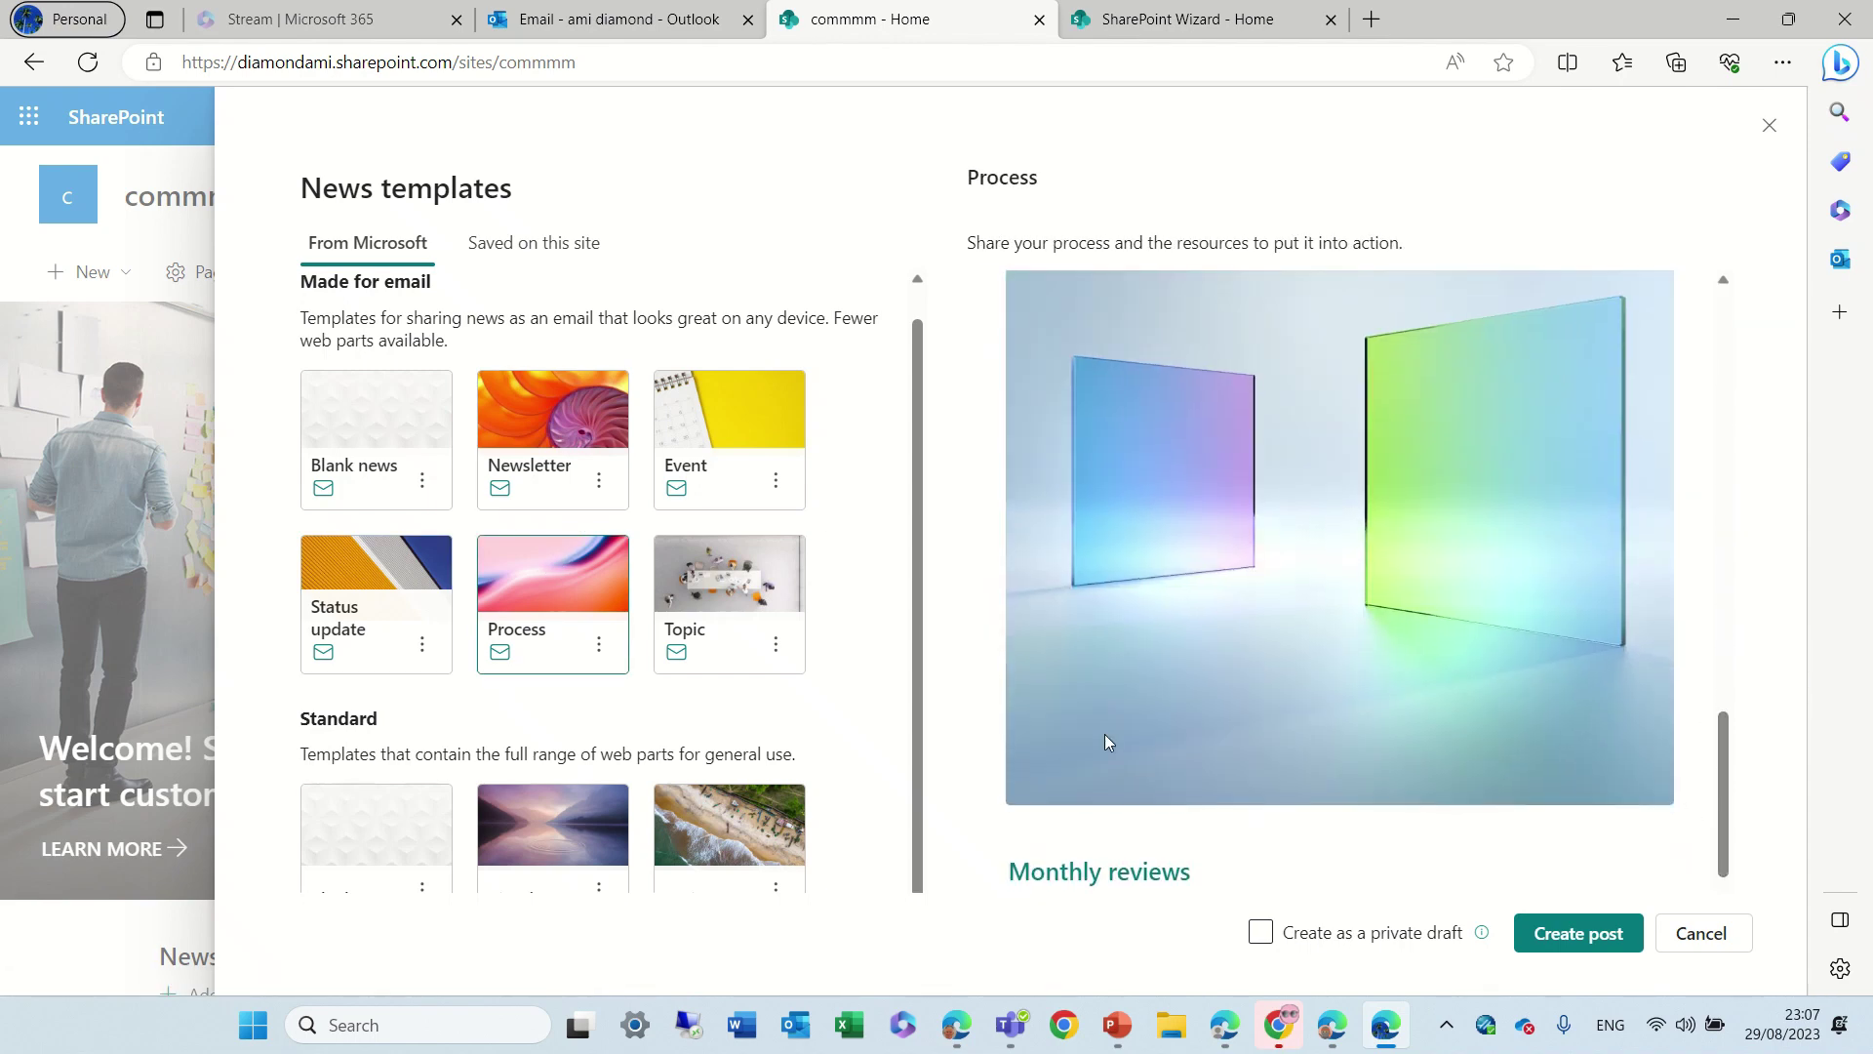
click(737, 568)
drag(1724, 712, 1723, 868)
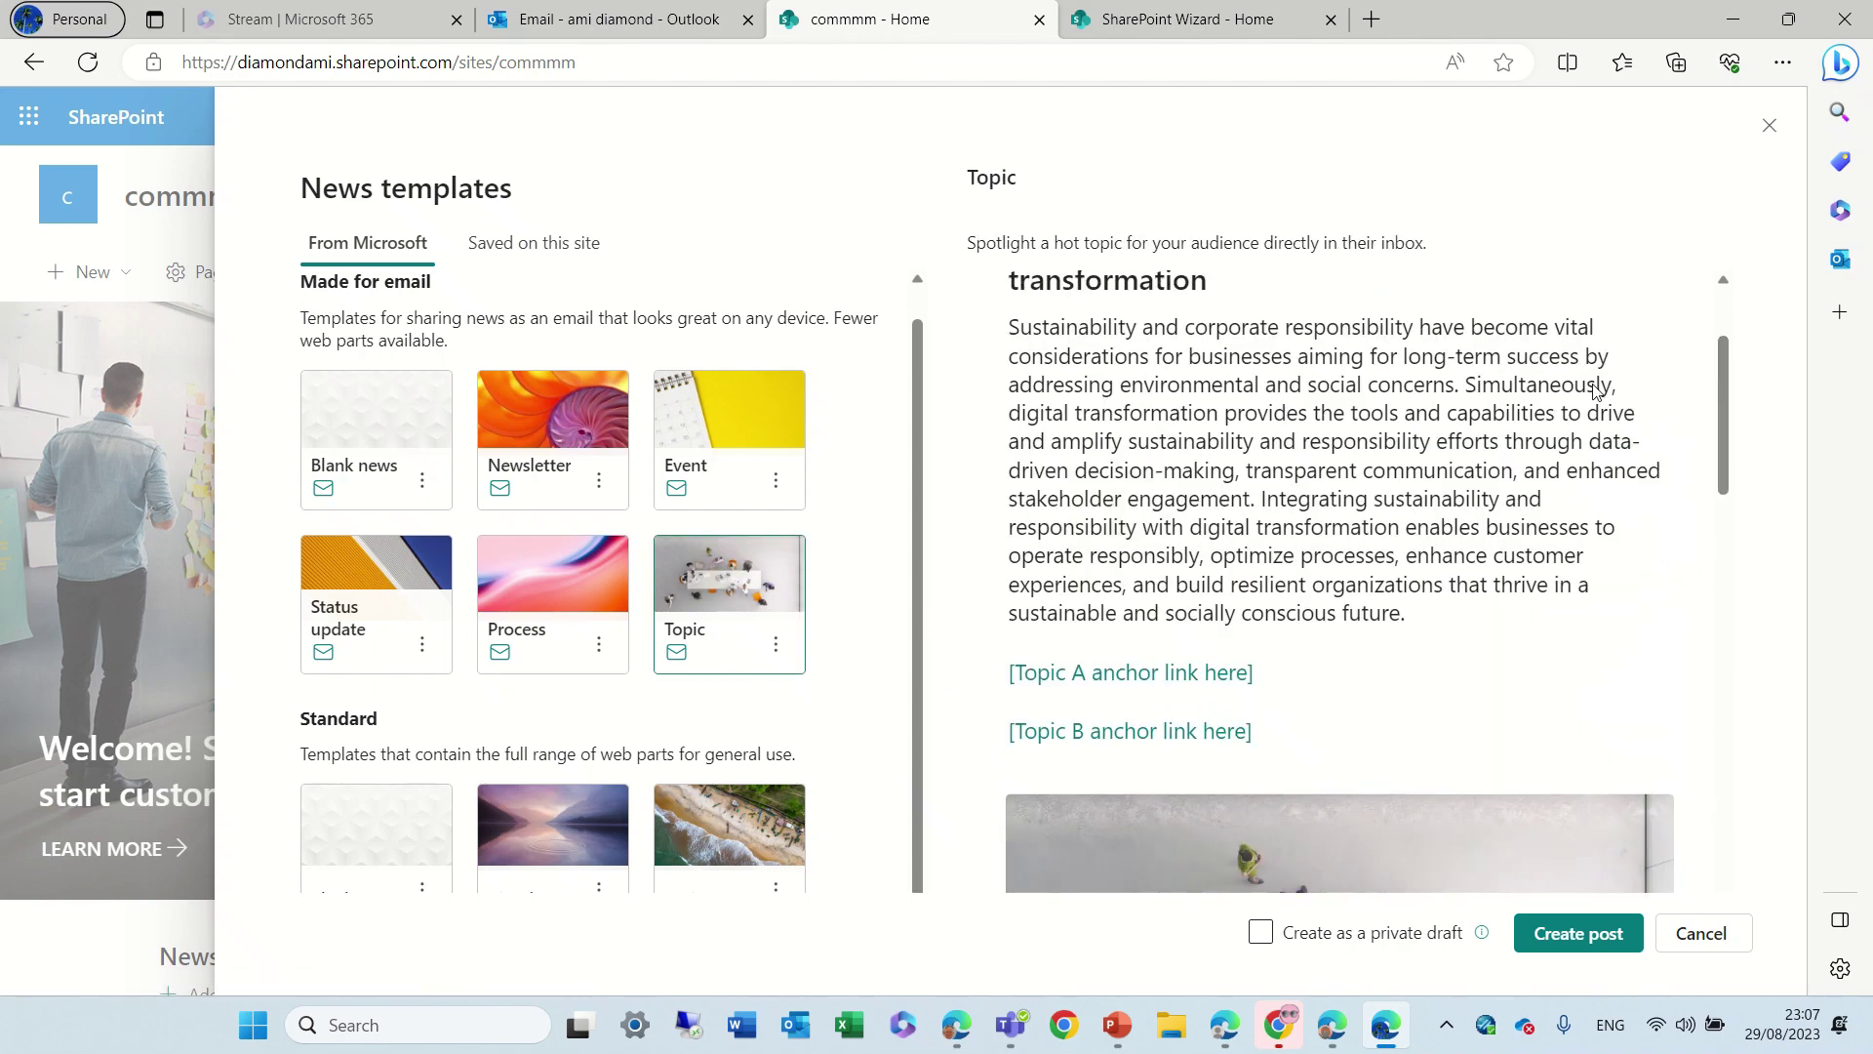
click(571, 391)
drag(1721, 421, 1737, 566)
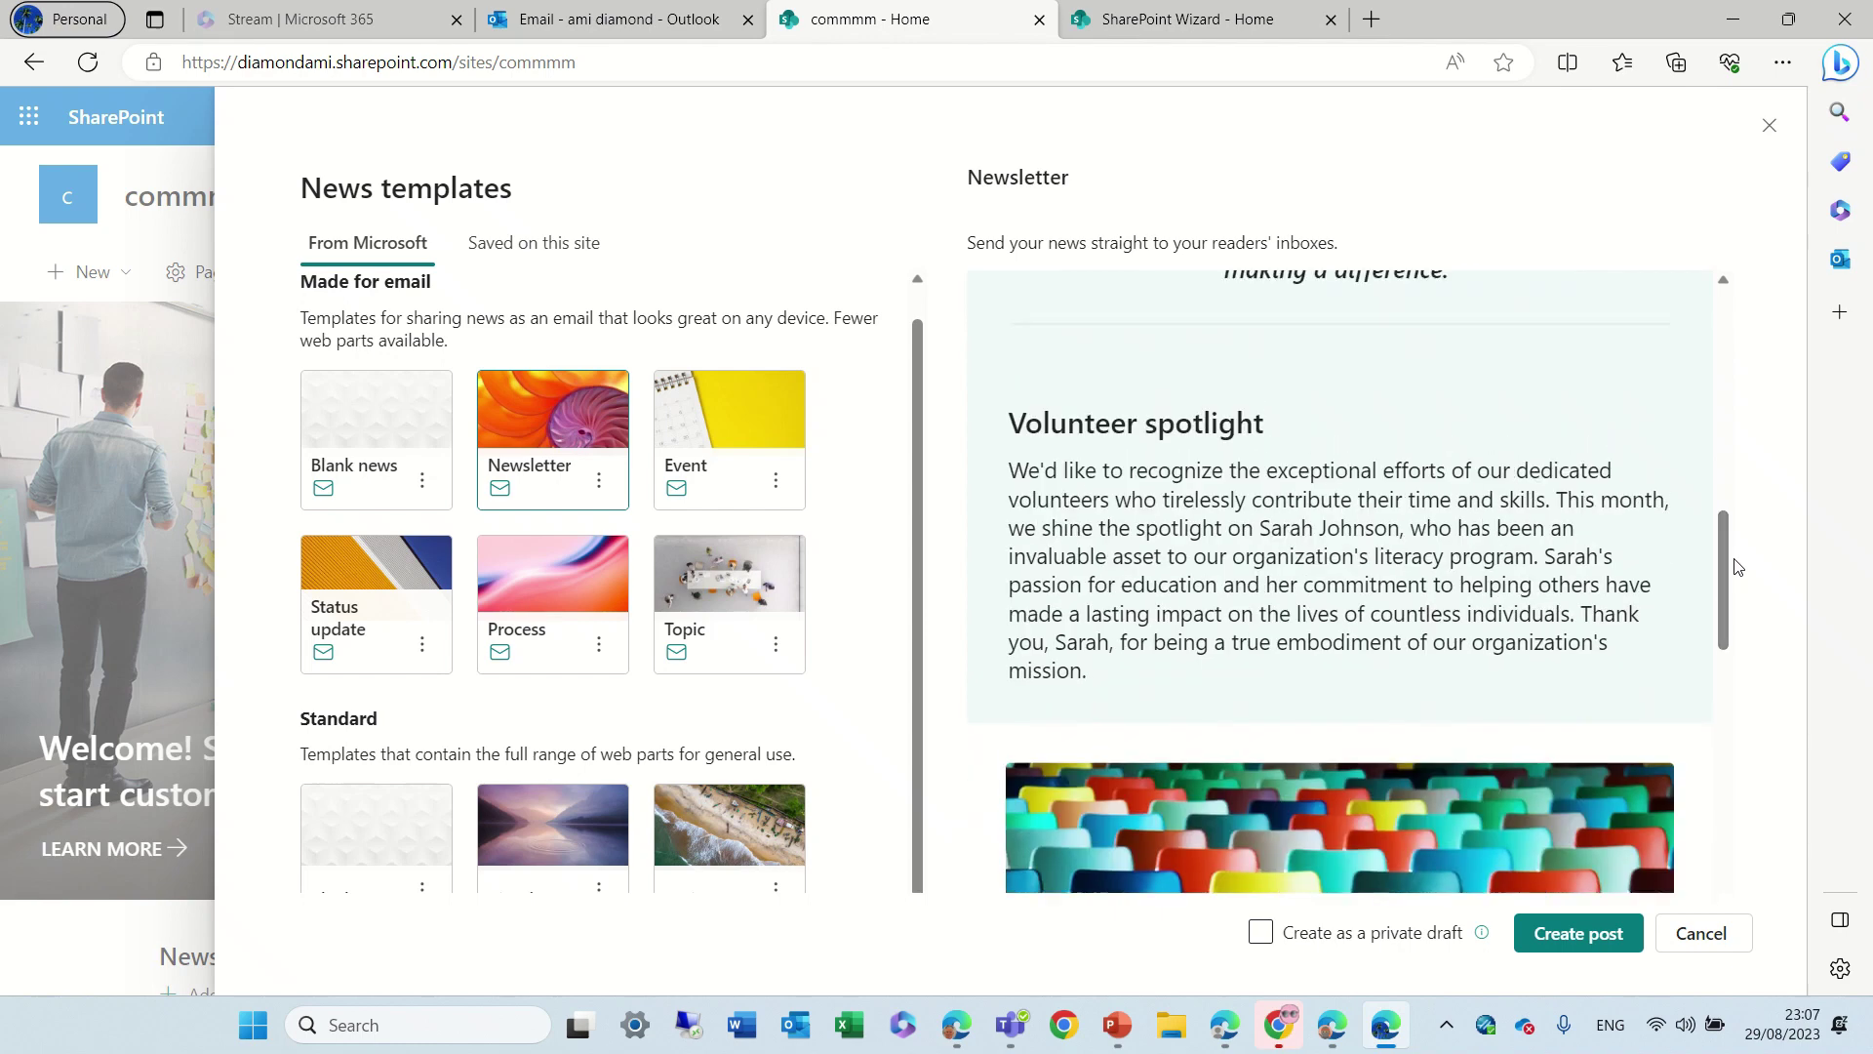
Create the post from the Newsletter template and title it 'Demo Ami'.
click(1606, 939)
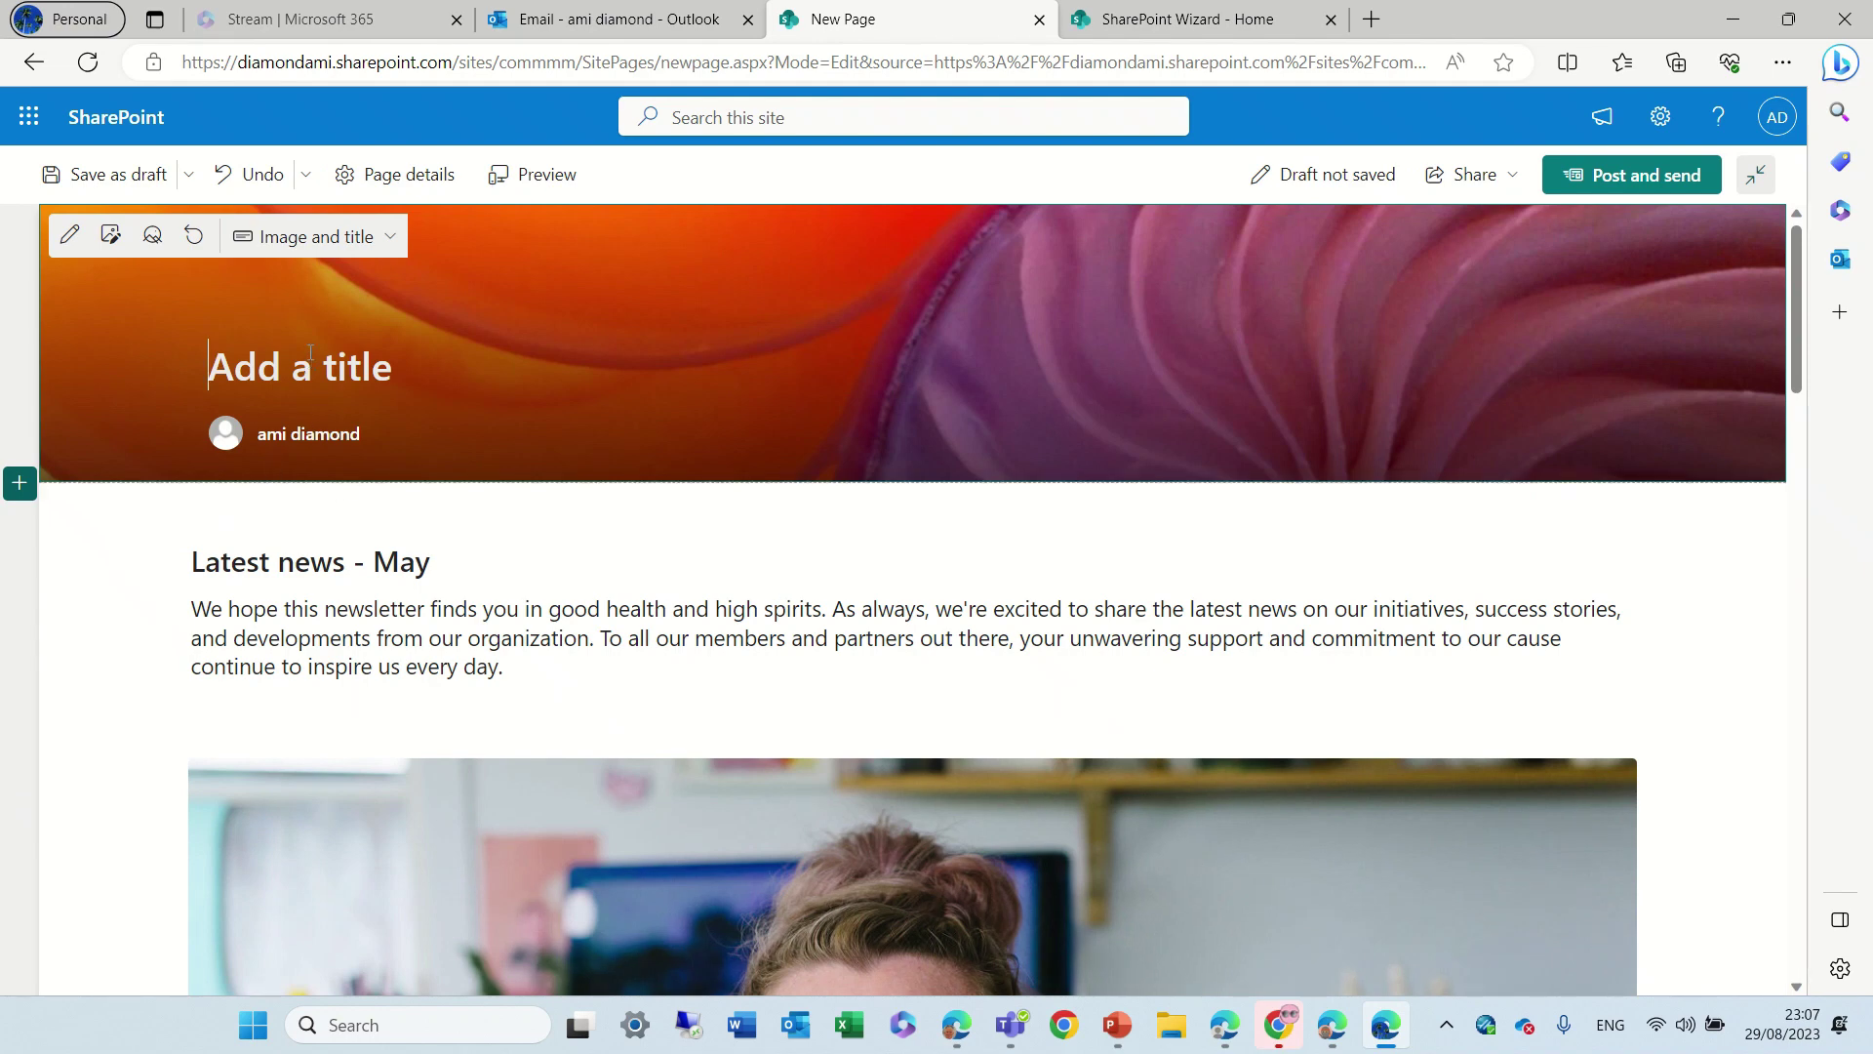
text(DEmo)
key(BackSpace)
key(BackSpace)
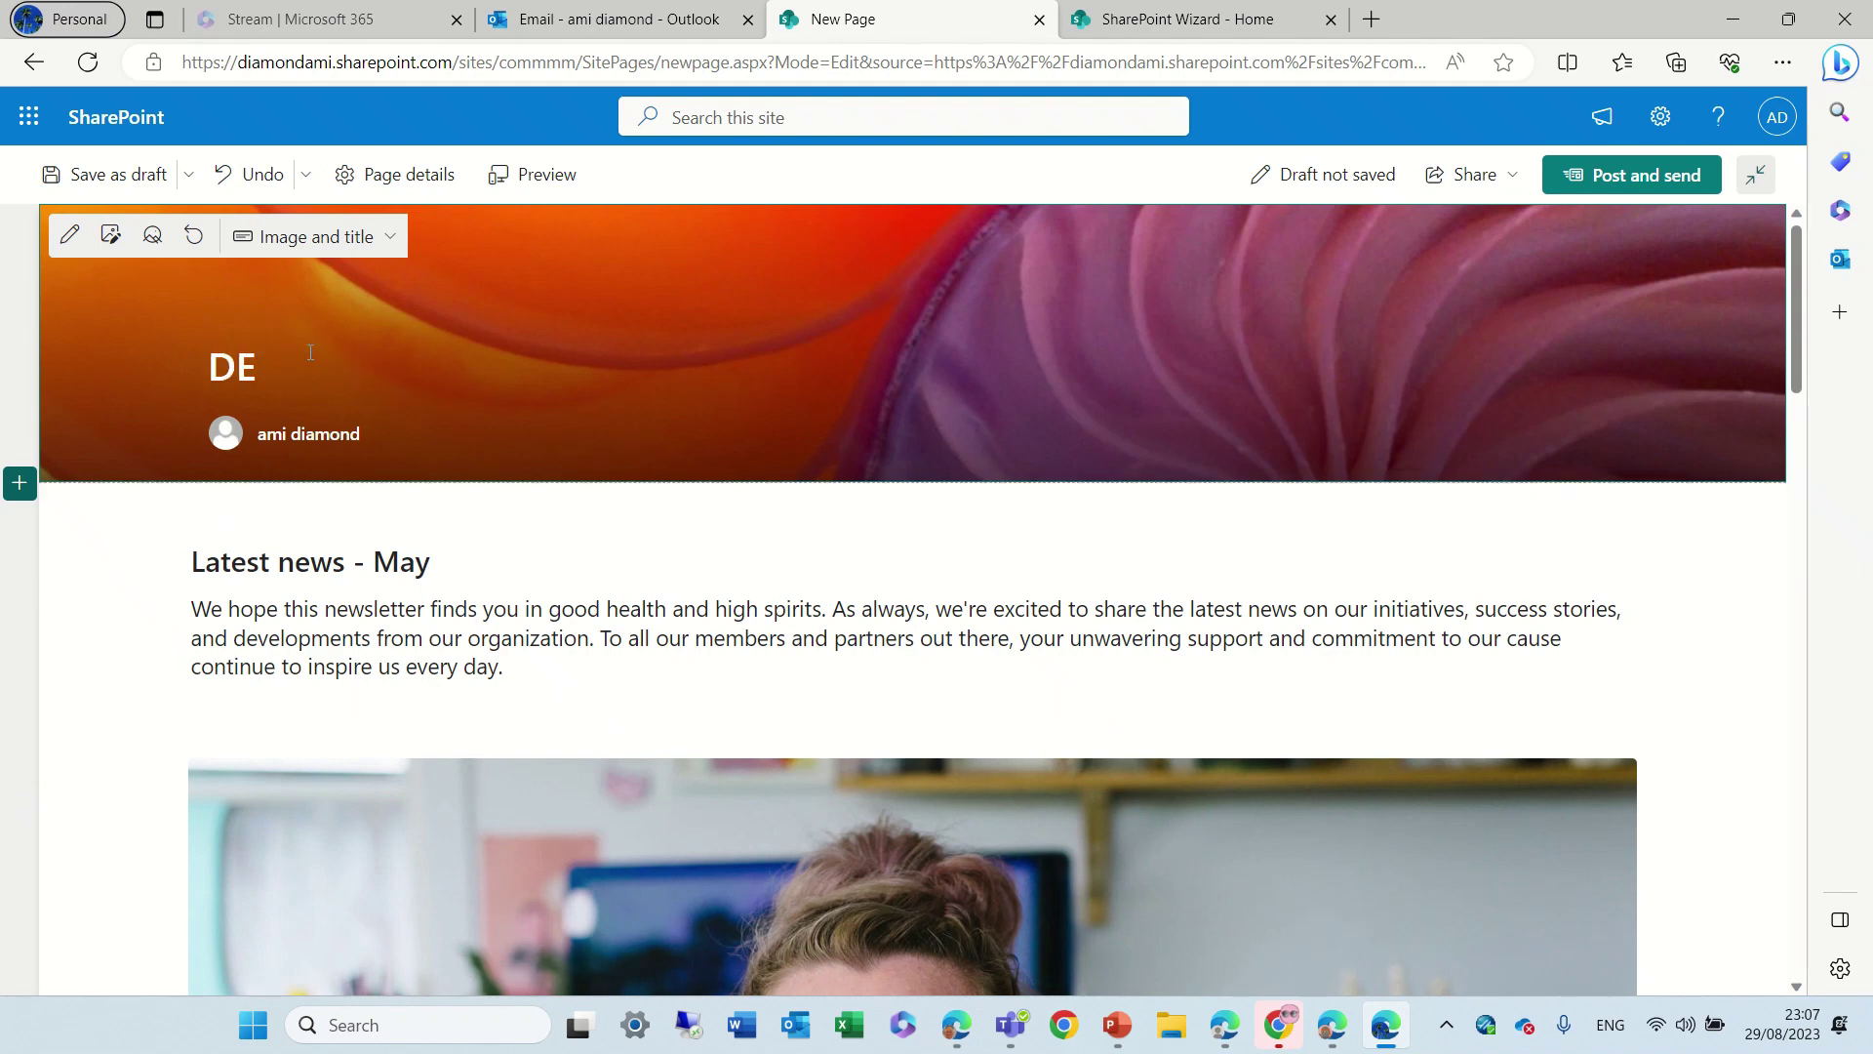
key(BackSpace)
text(emo Ami)
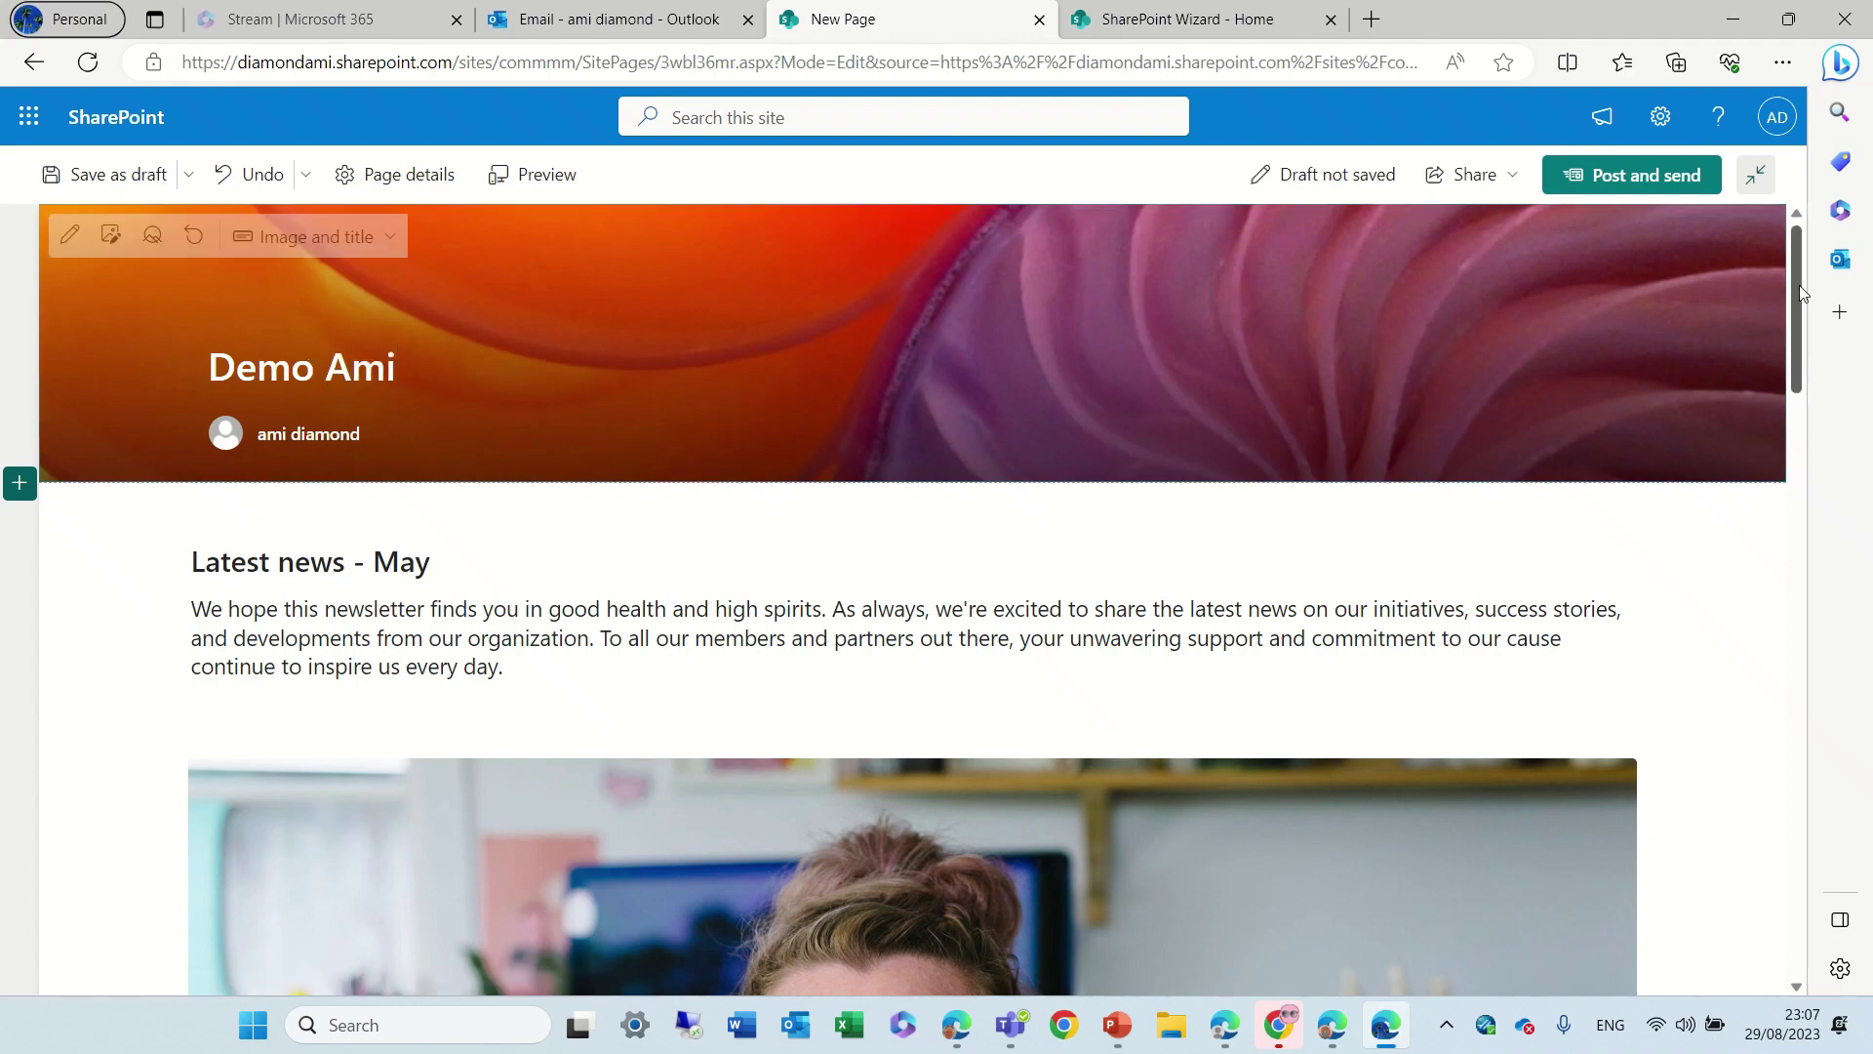
scroll(1800, 407, down, 5)
drag(1800, 407, 1838, 305)
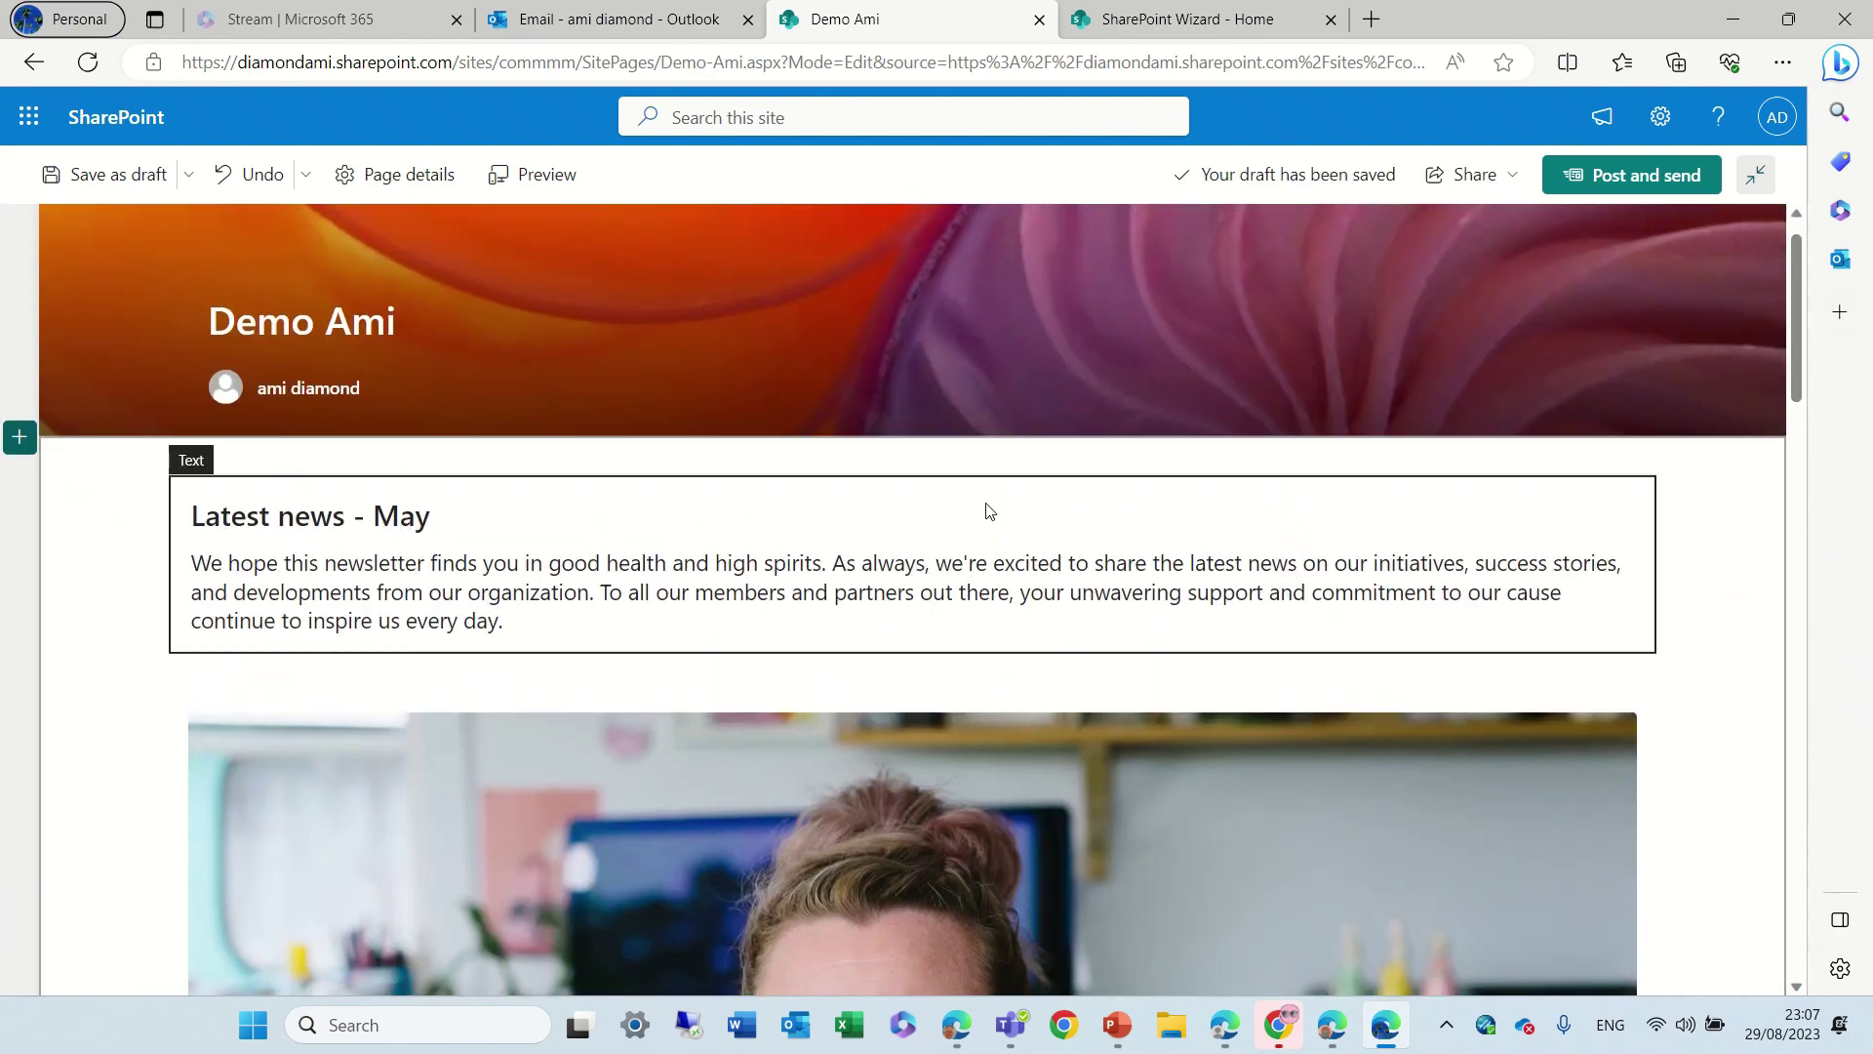
Change the heading to 'Latest news - May 2023' and preview the post as an email.
click(913, 456)
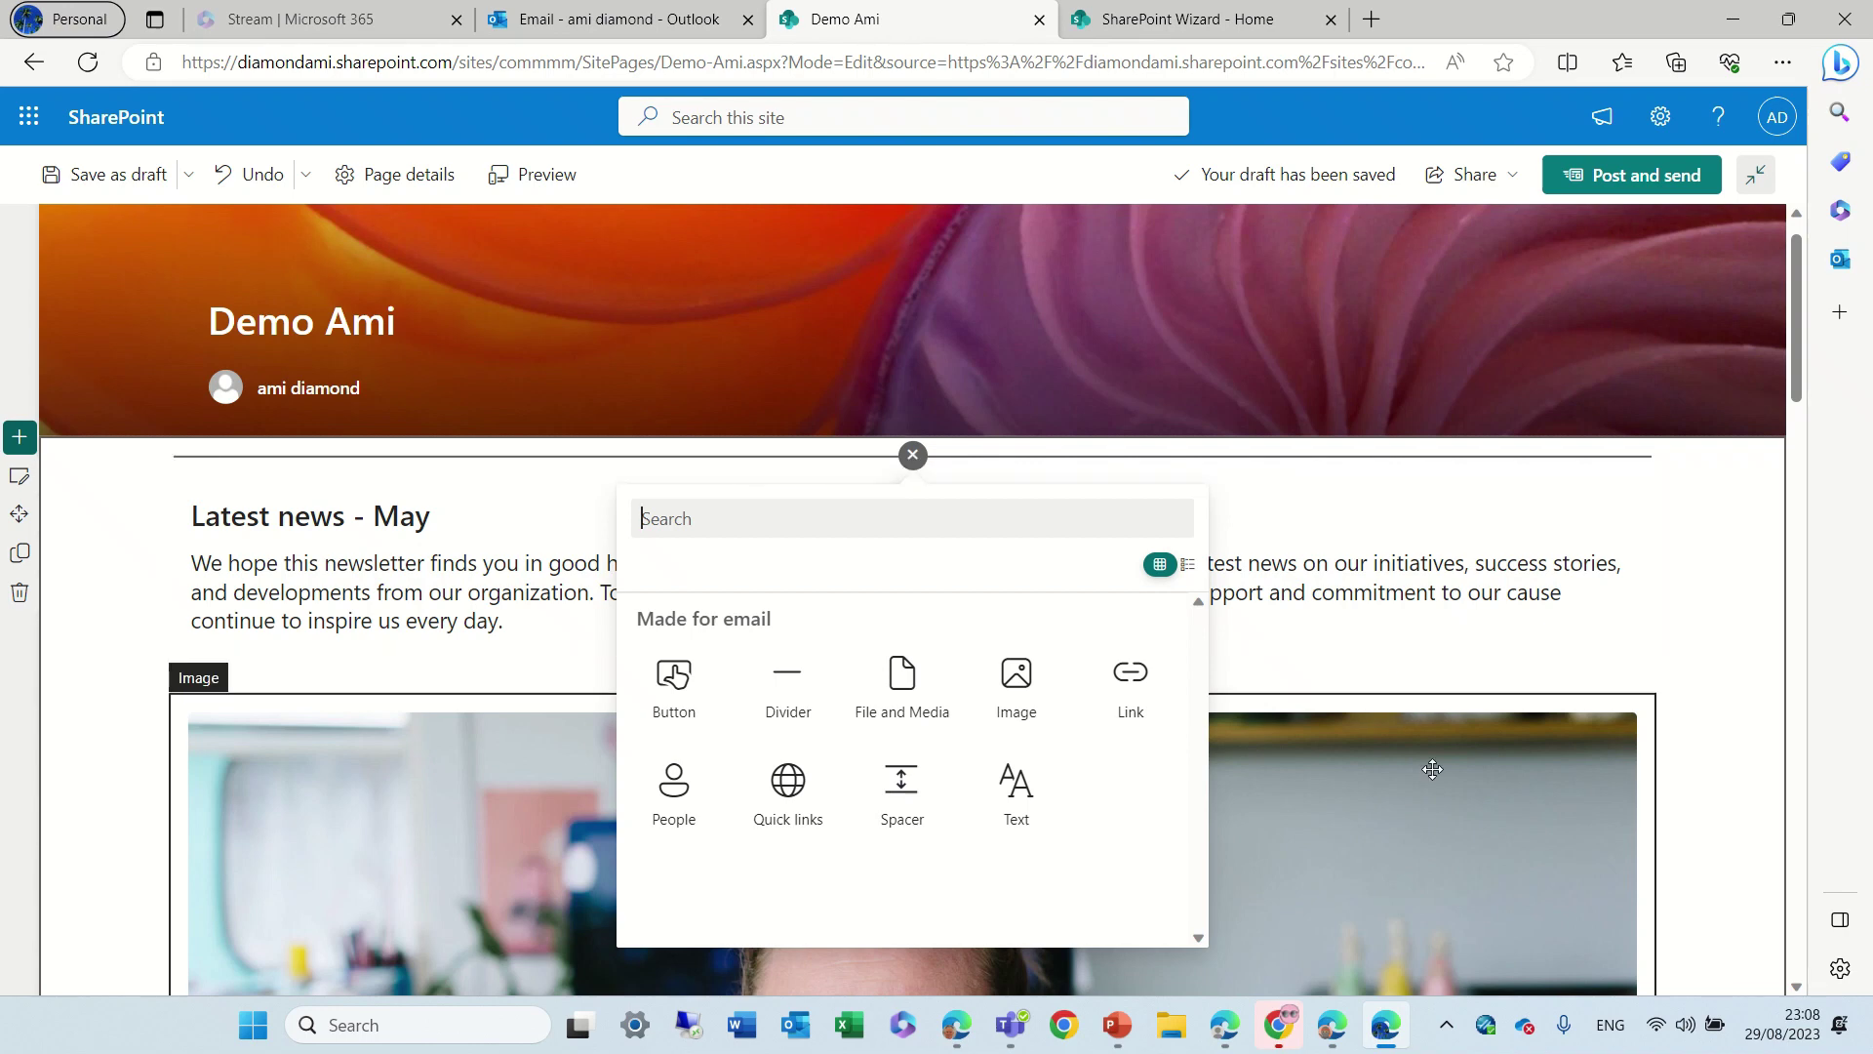
key(Escape)
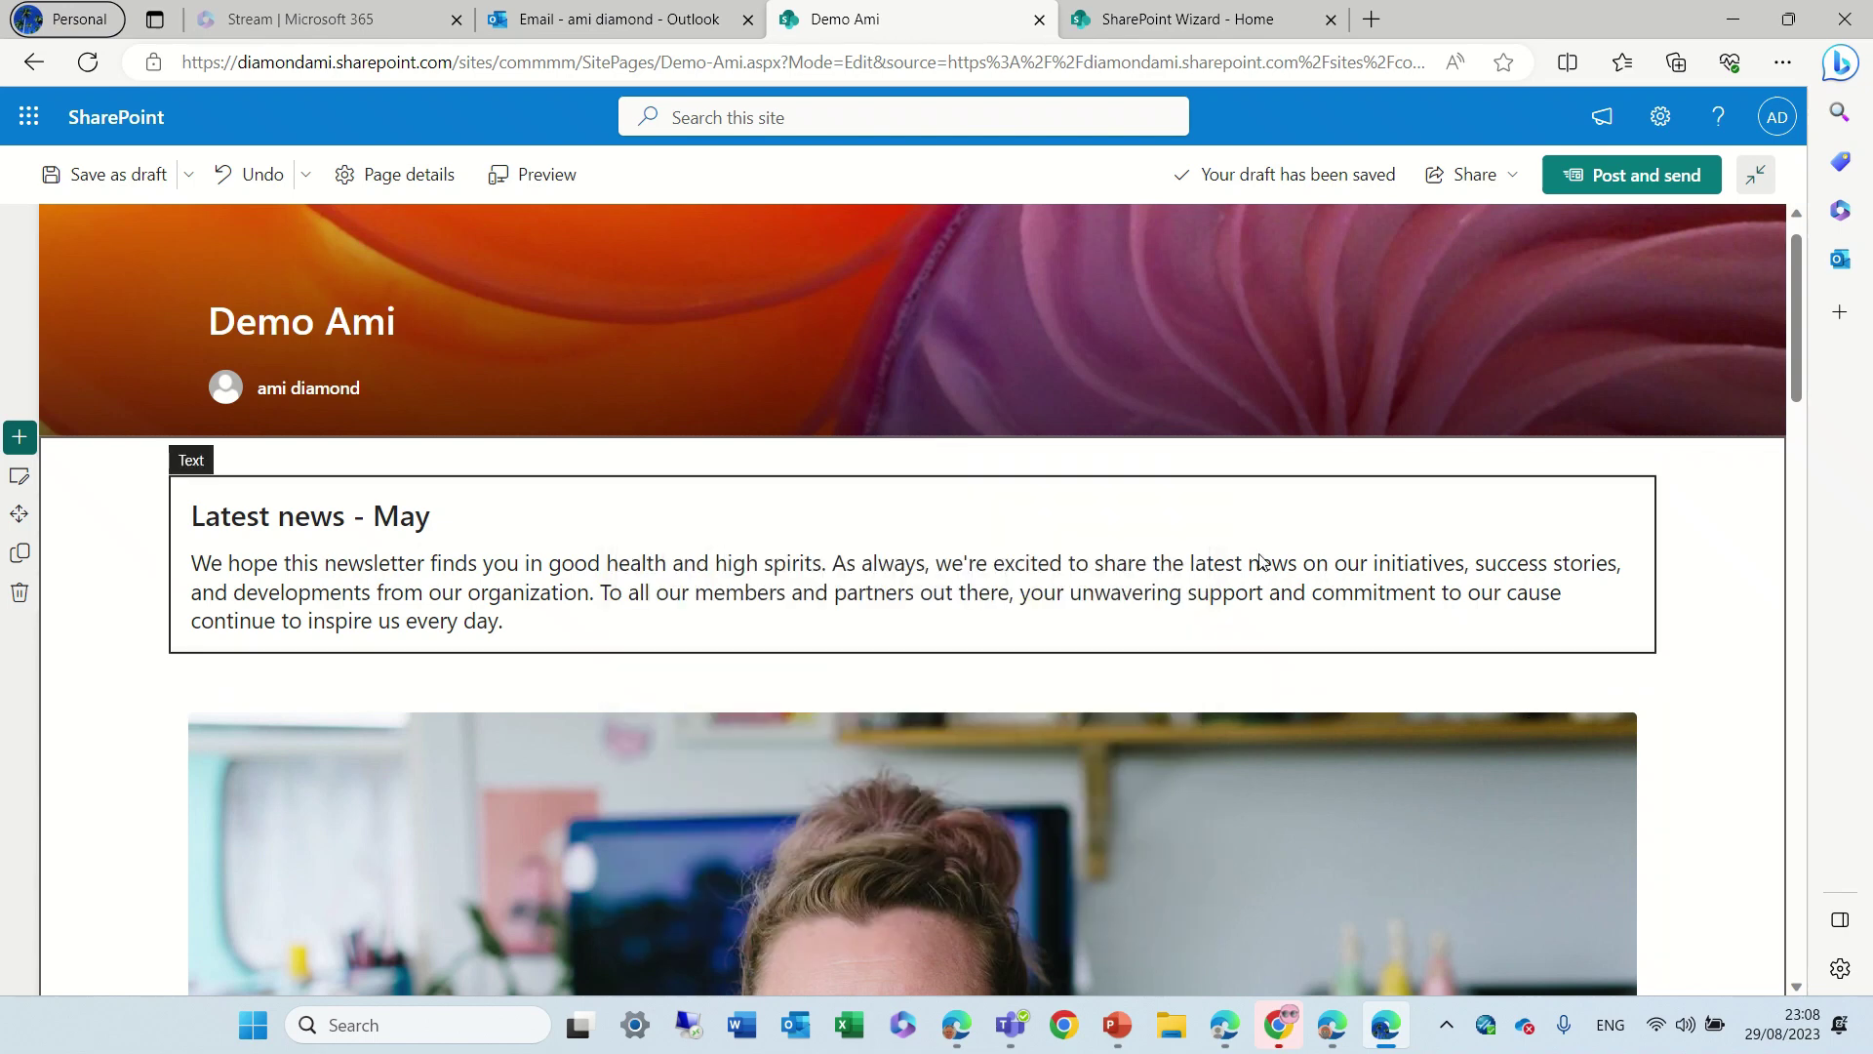
click(444, 527)
text(203)
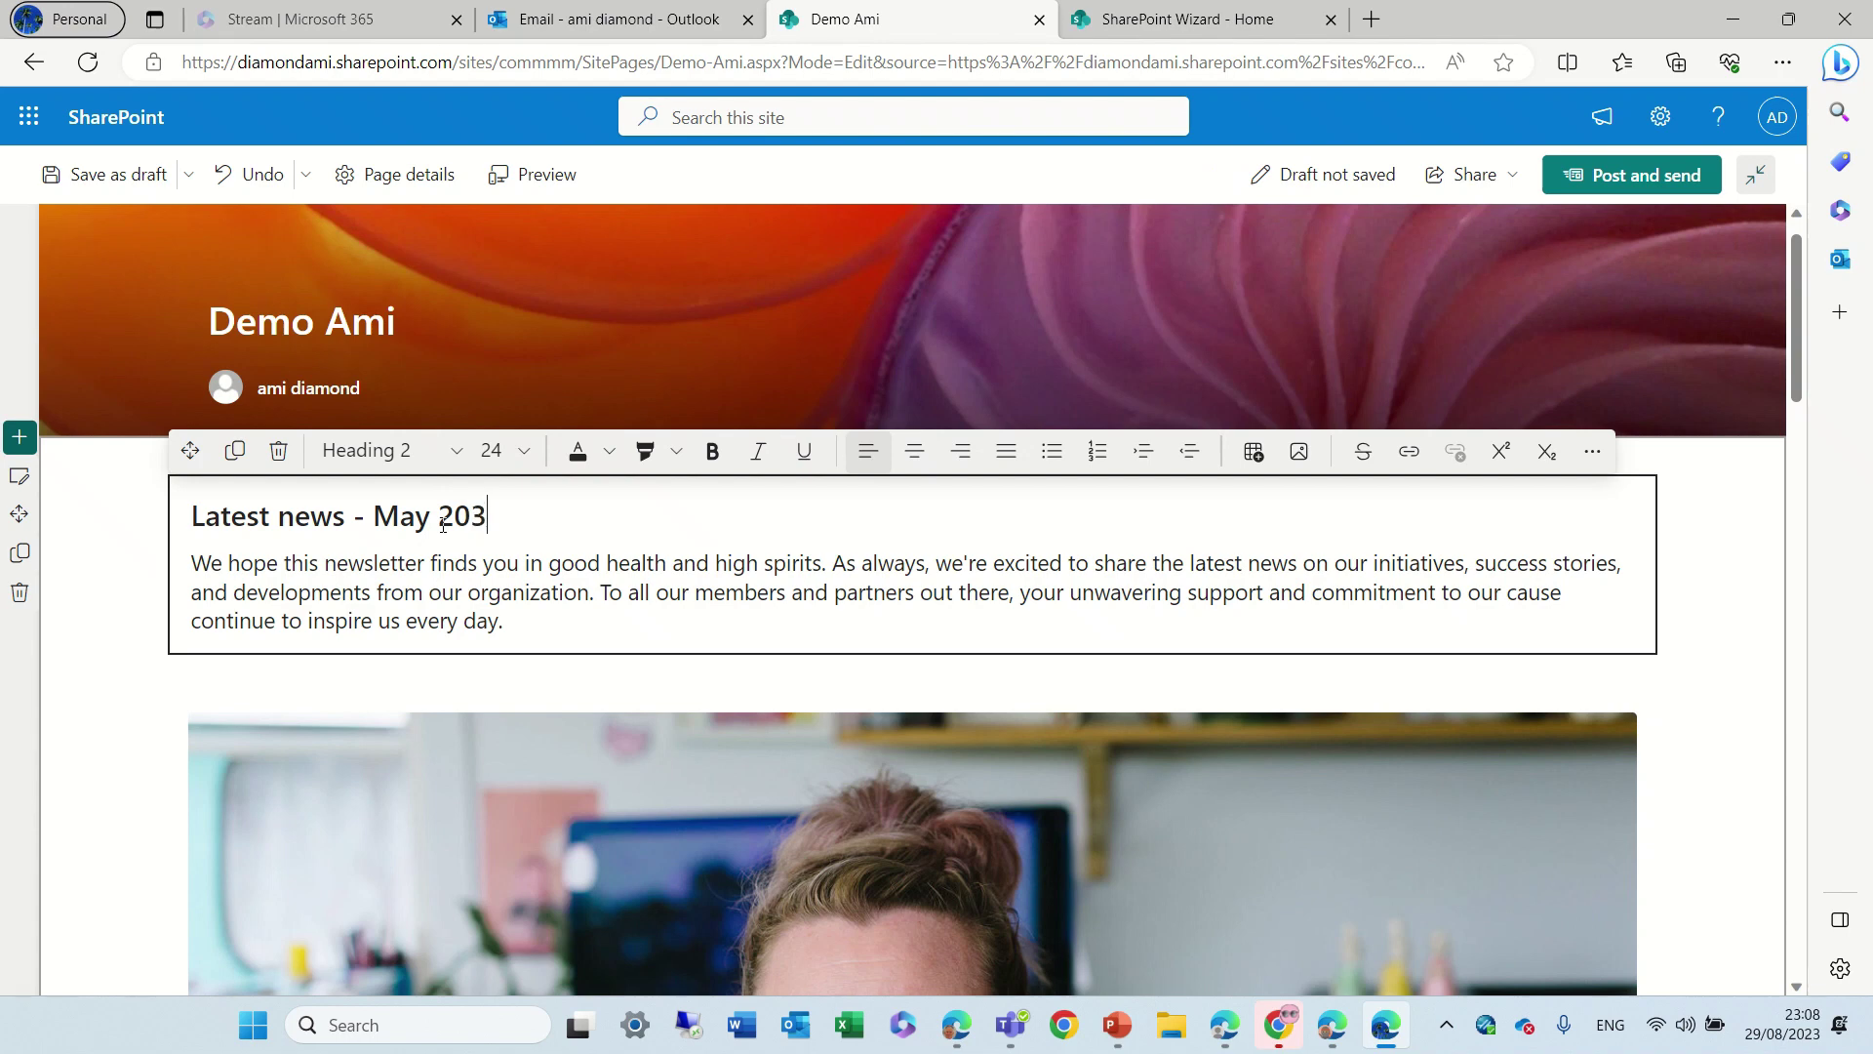
key(BackSpace)
text(23)
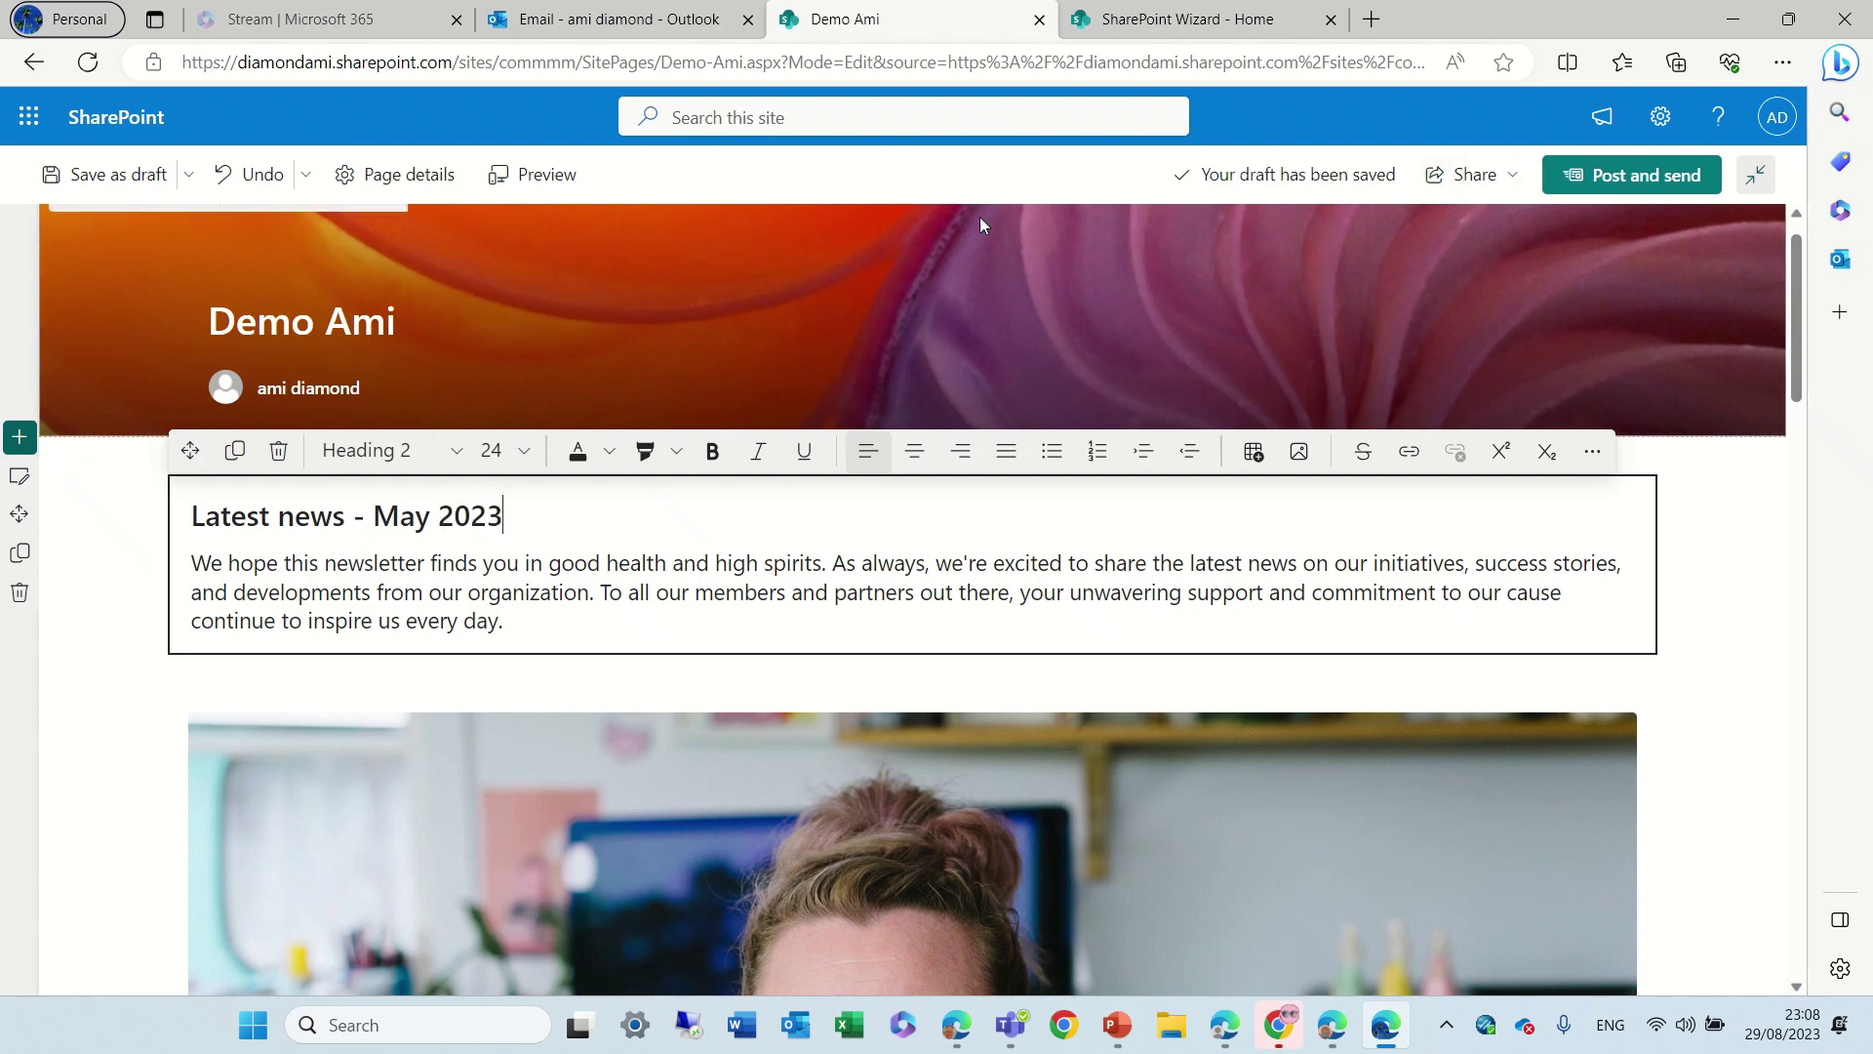
click(544, 194)
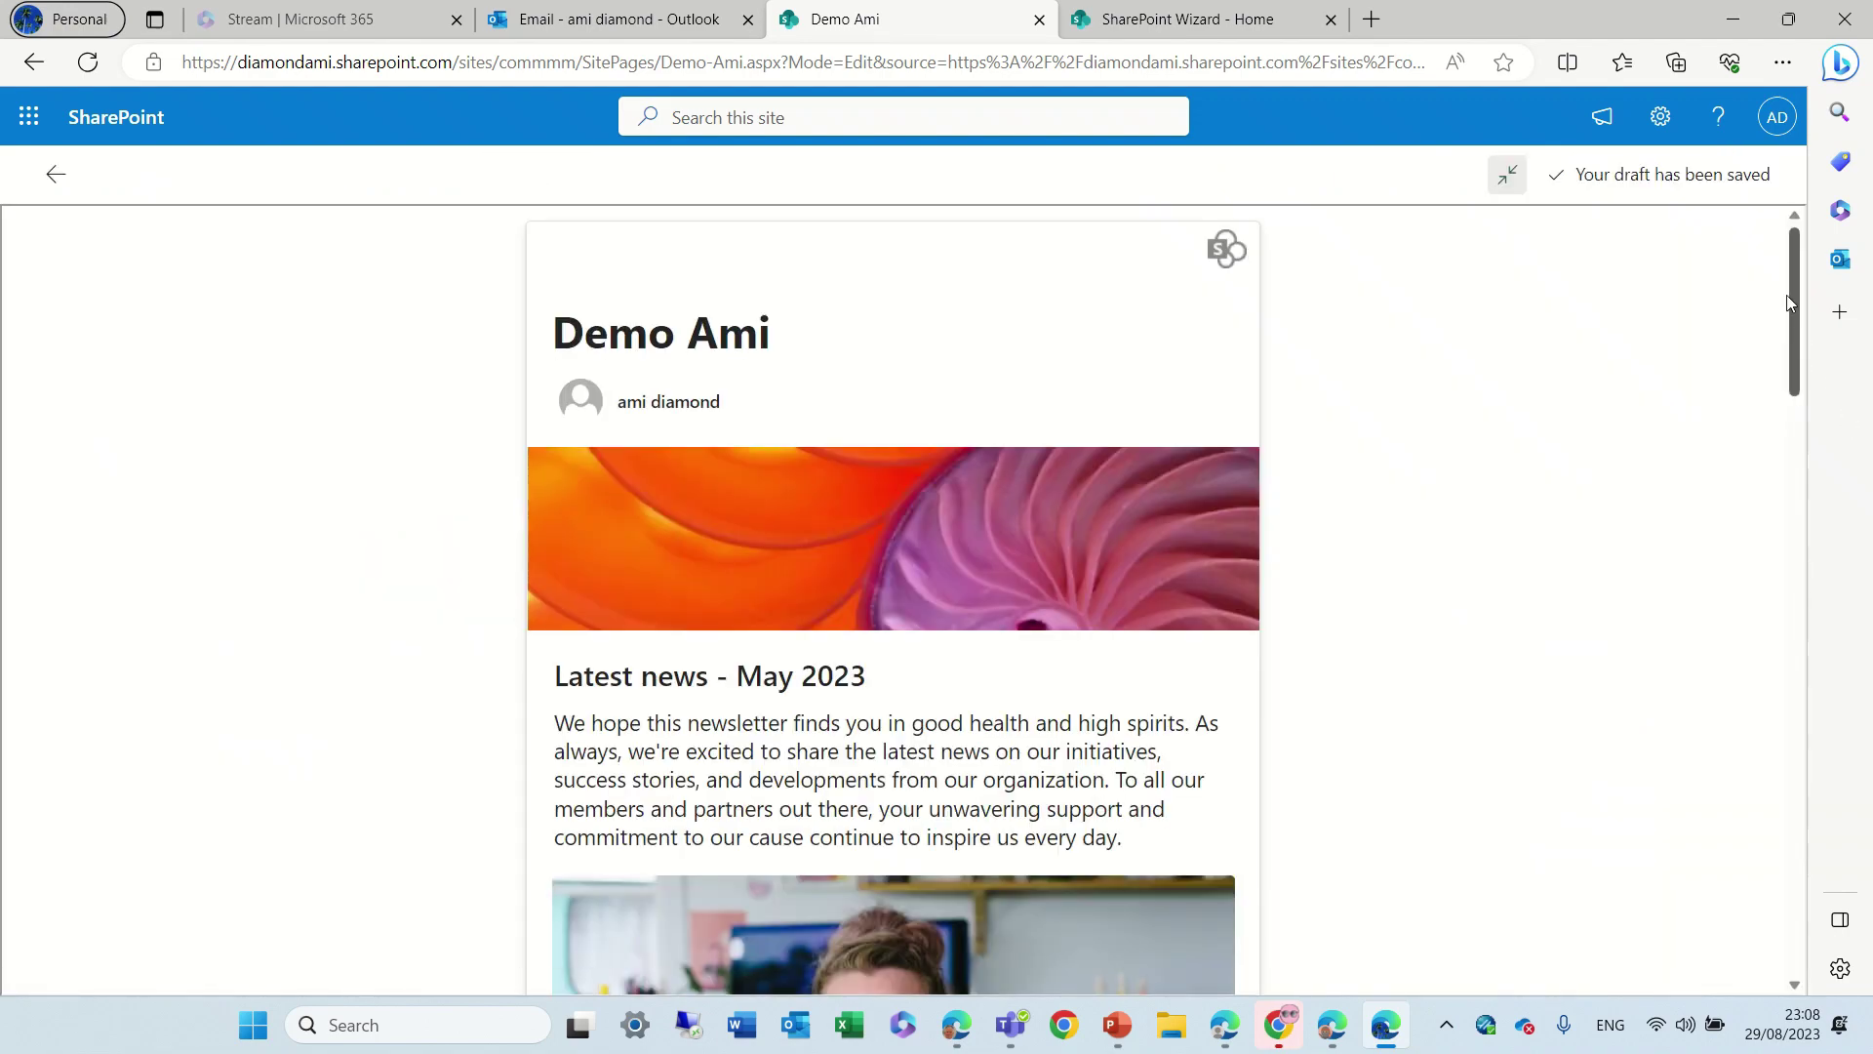
Scroll through the newsletter's email preview, then return to edit mode.
scroll(1788, 302, down, 10)
scroll(1766, 331, up, 10)
scroll(1789, 486, down, 16)
scroll(1756, 290, up, 6)
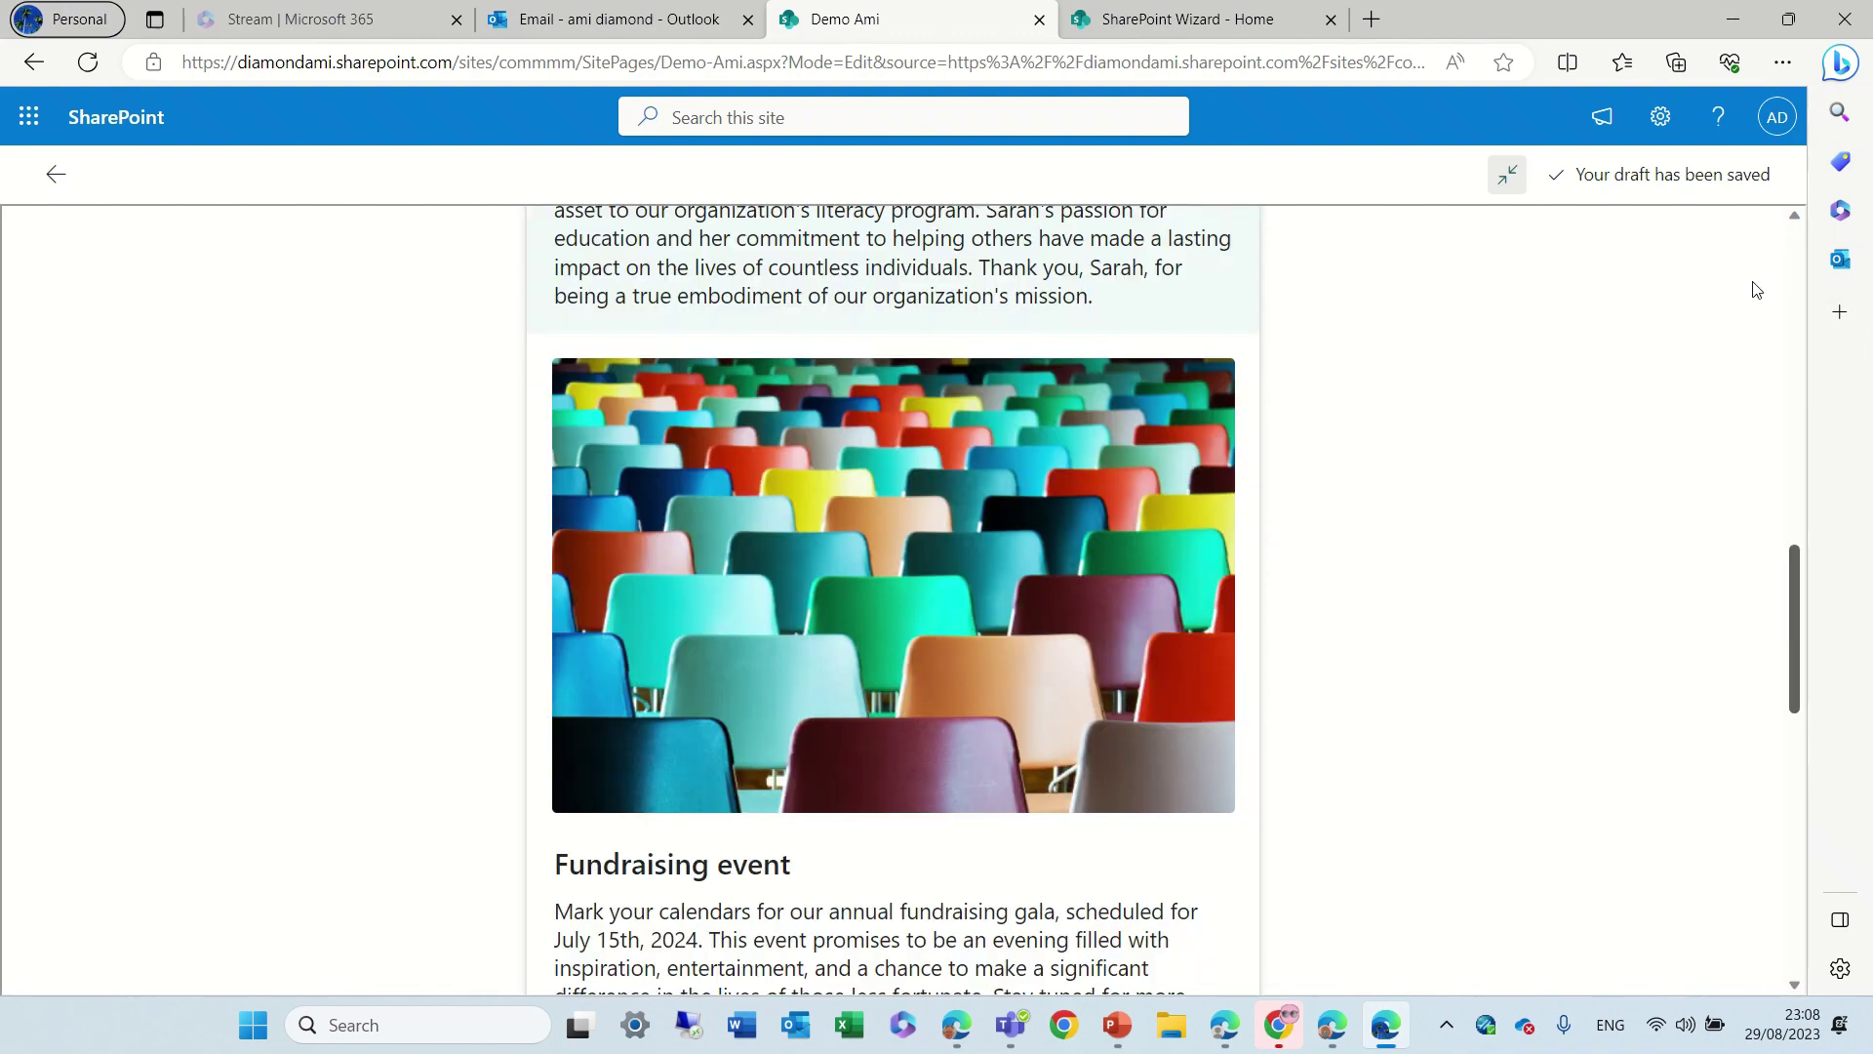
scroll(1756, 289, up, 6)
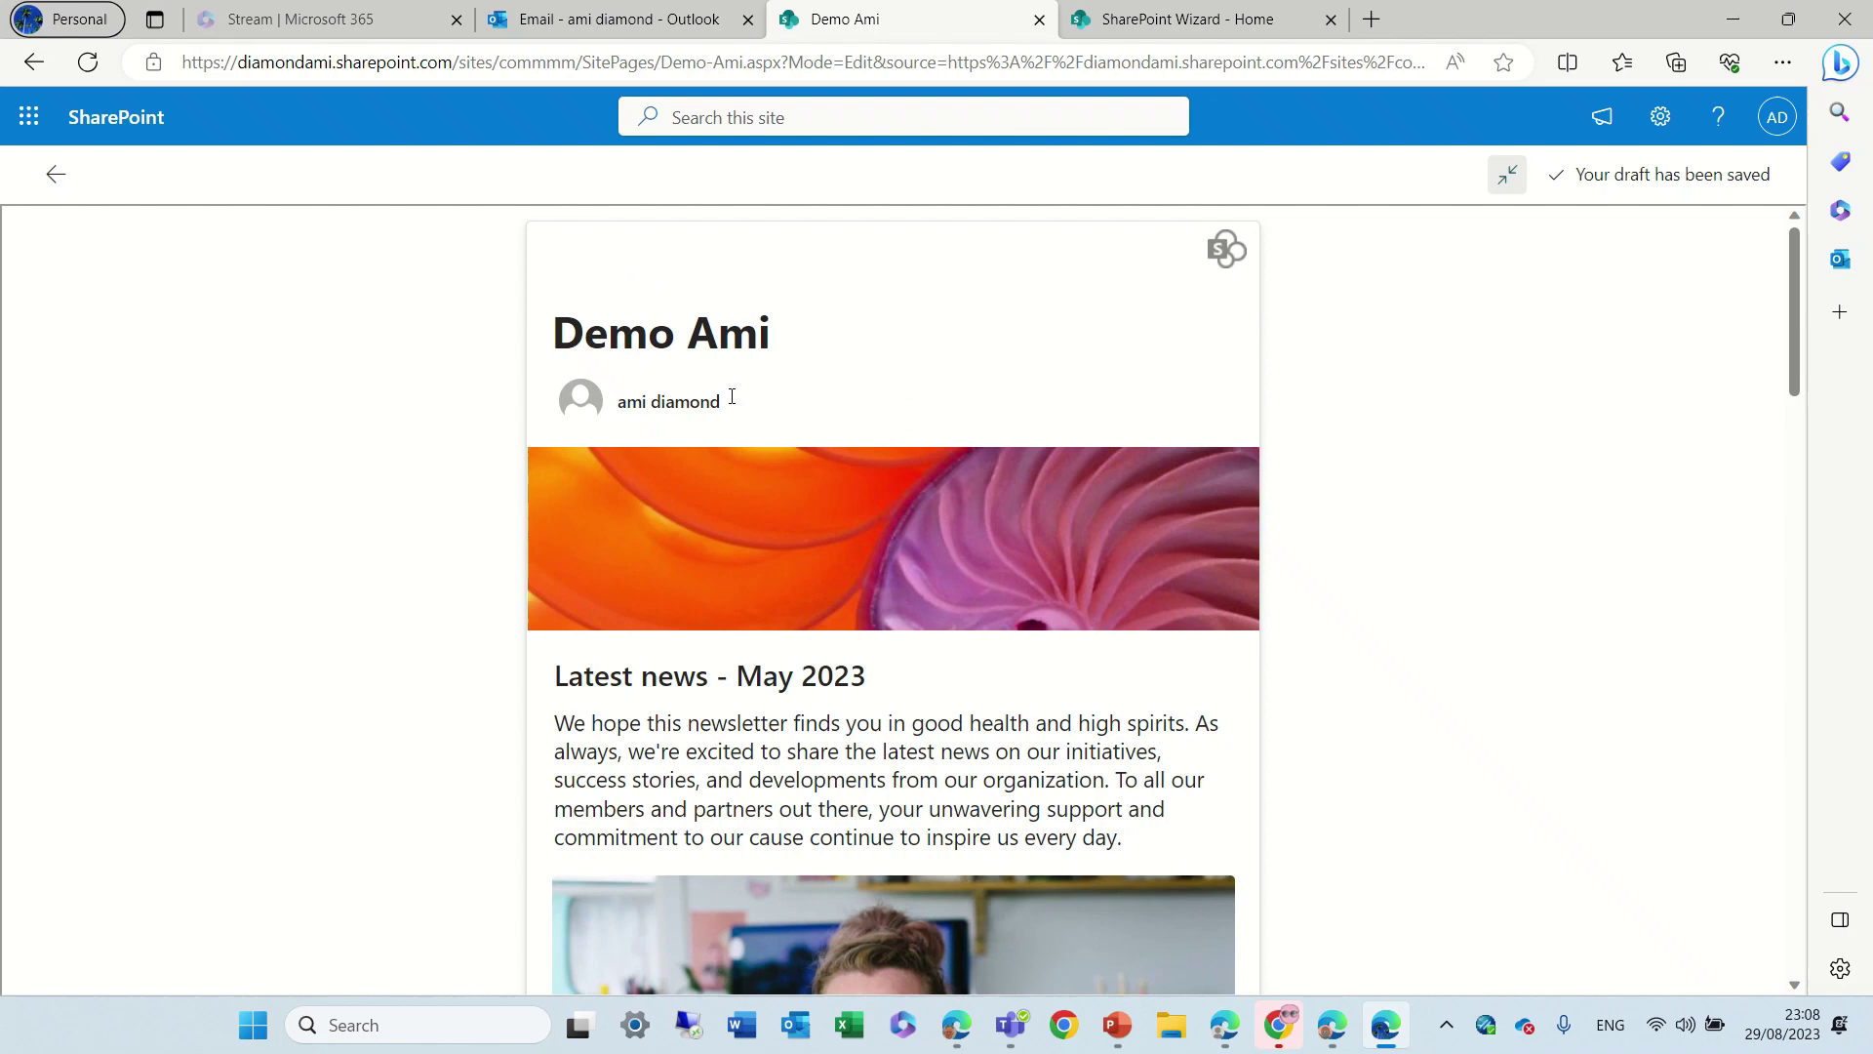
click(55, 176)
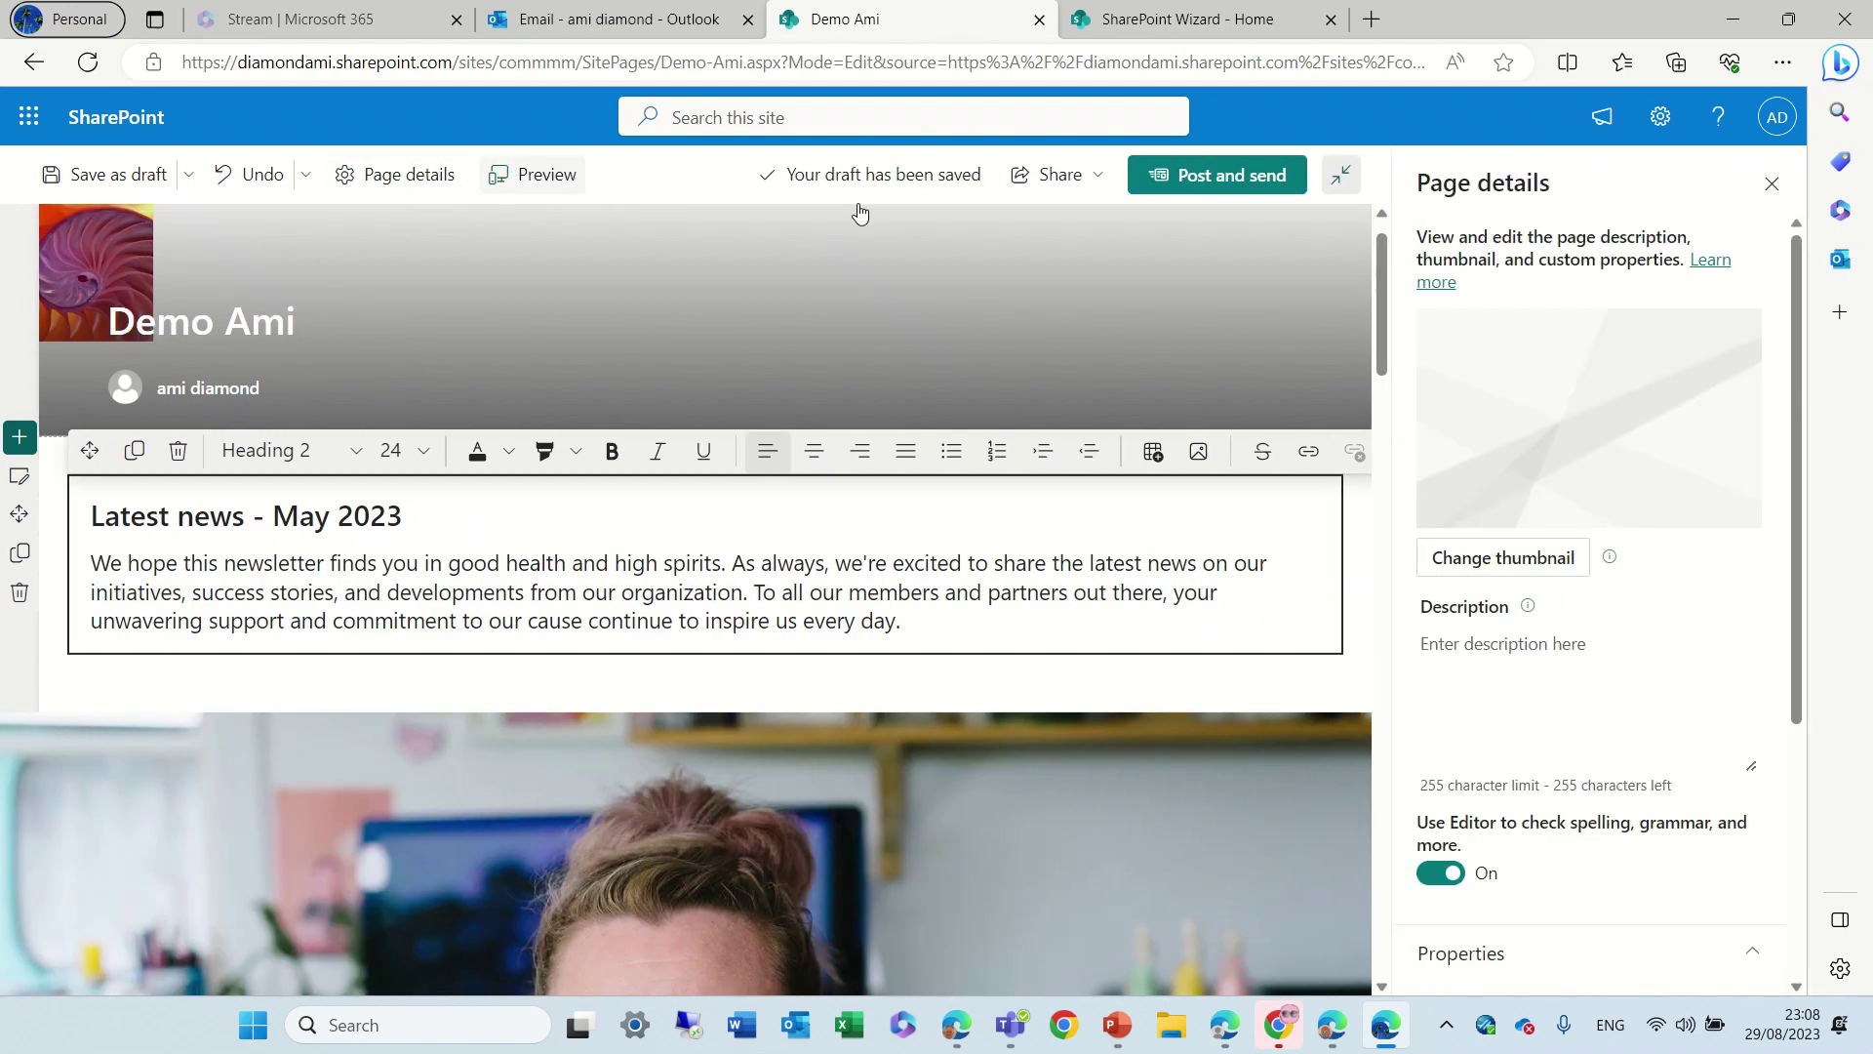
Set the thumbnail to the stock photo of a woman and child on a boat.
mouse_move(1539, 617)
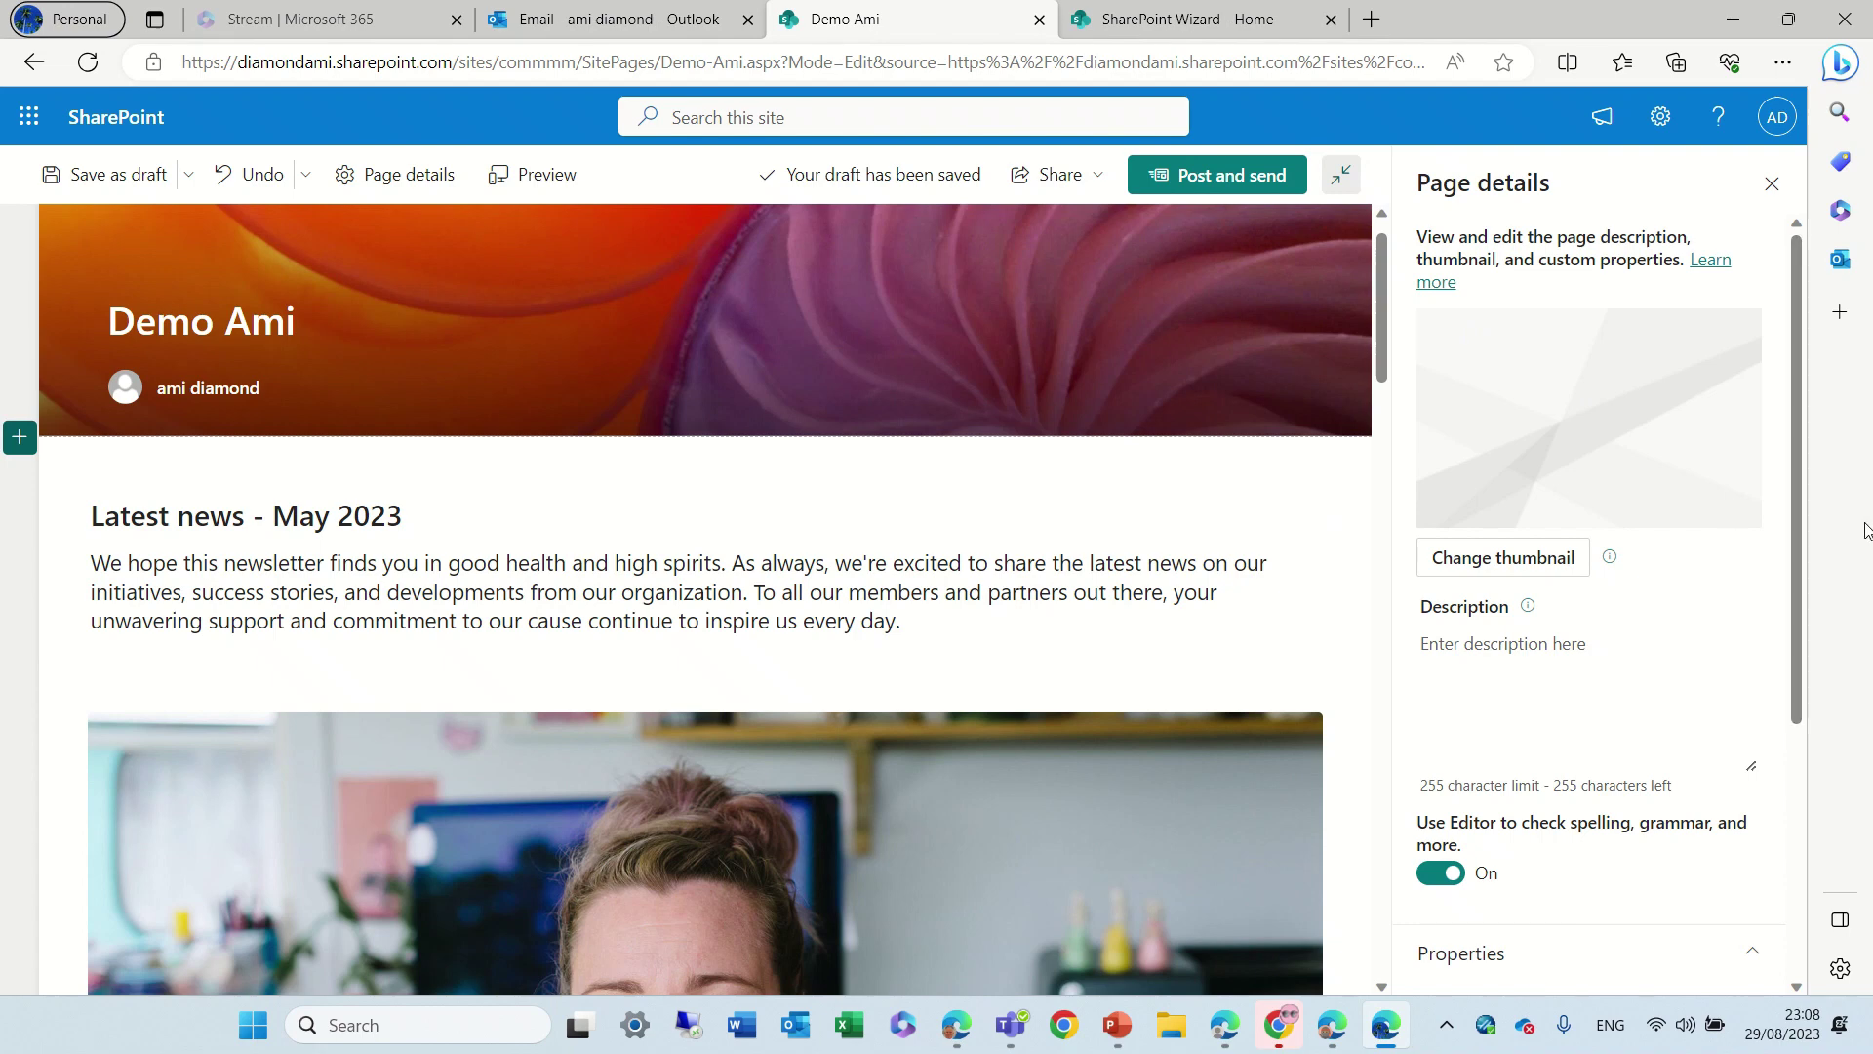
drag(1793, 349, 1794, 611)
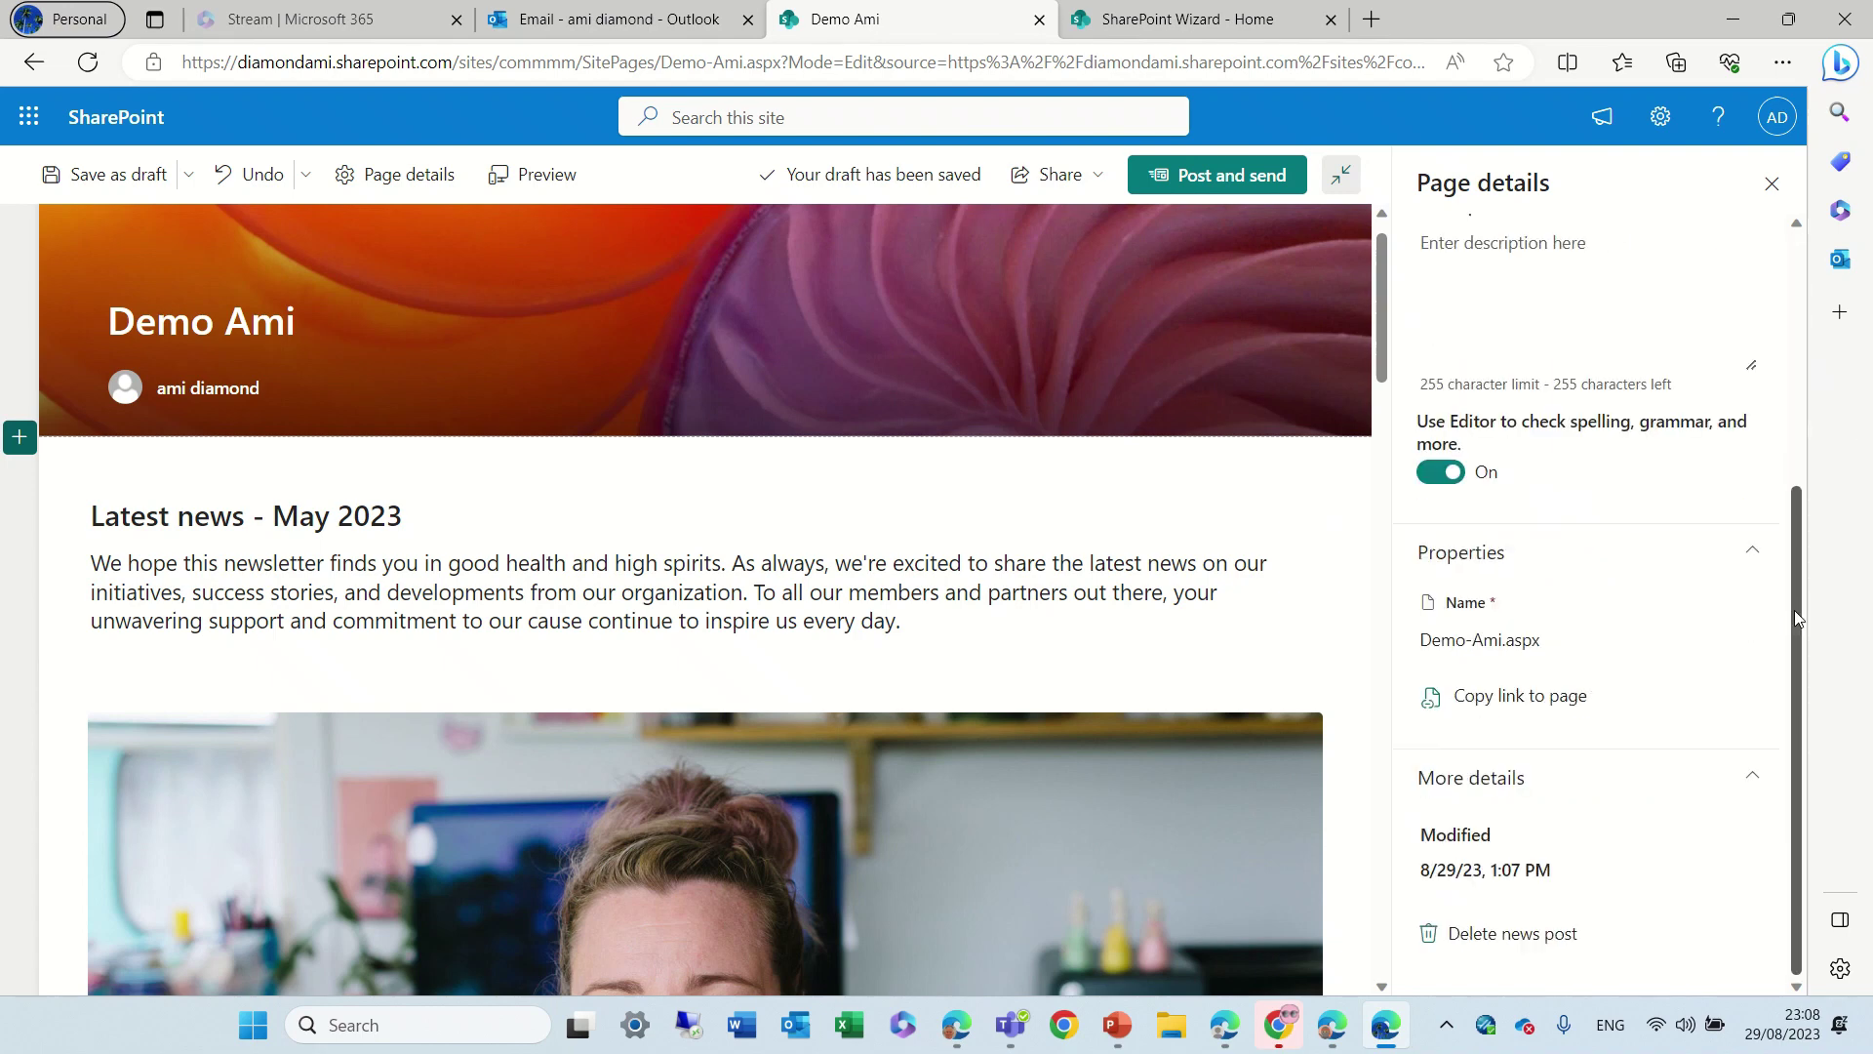
scroll(1795, 611, up, 1)
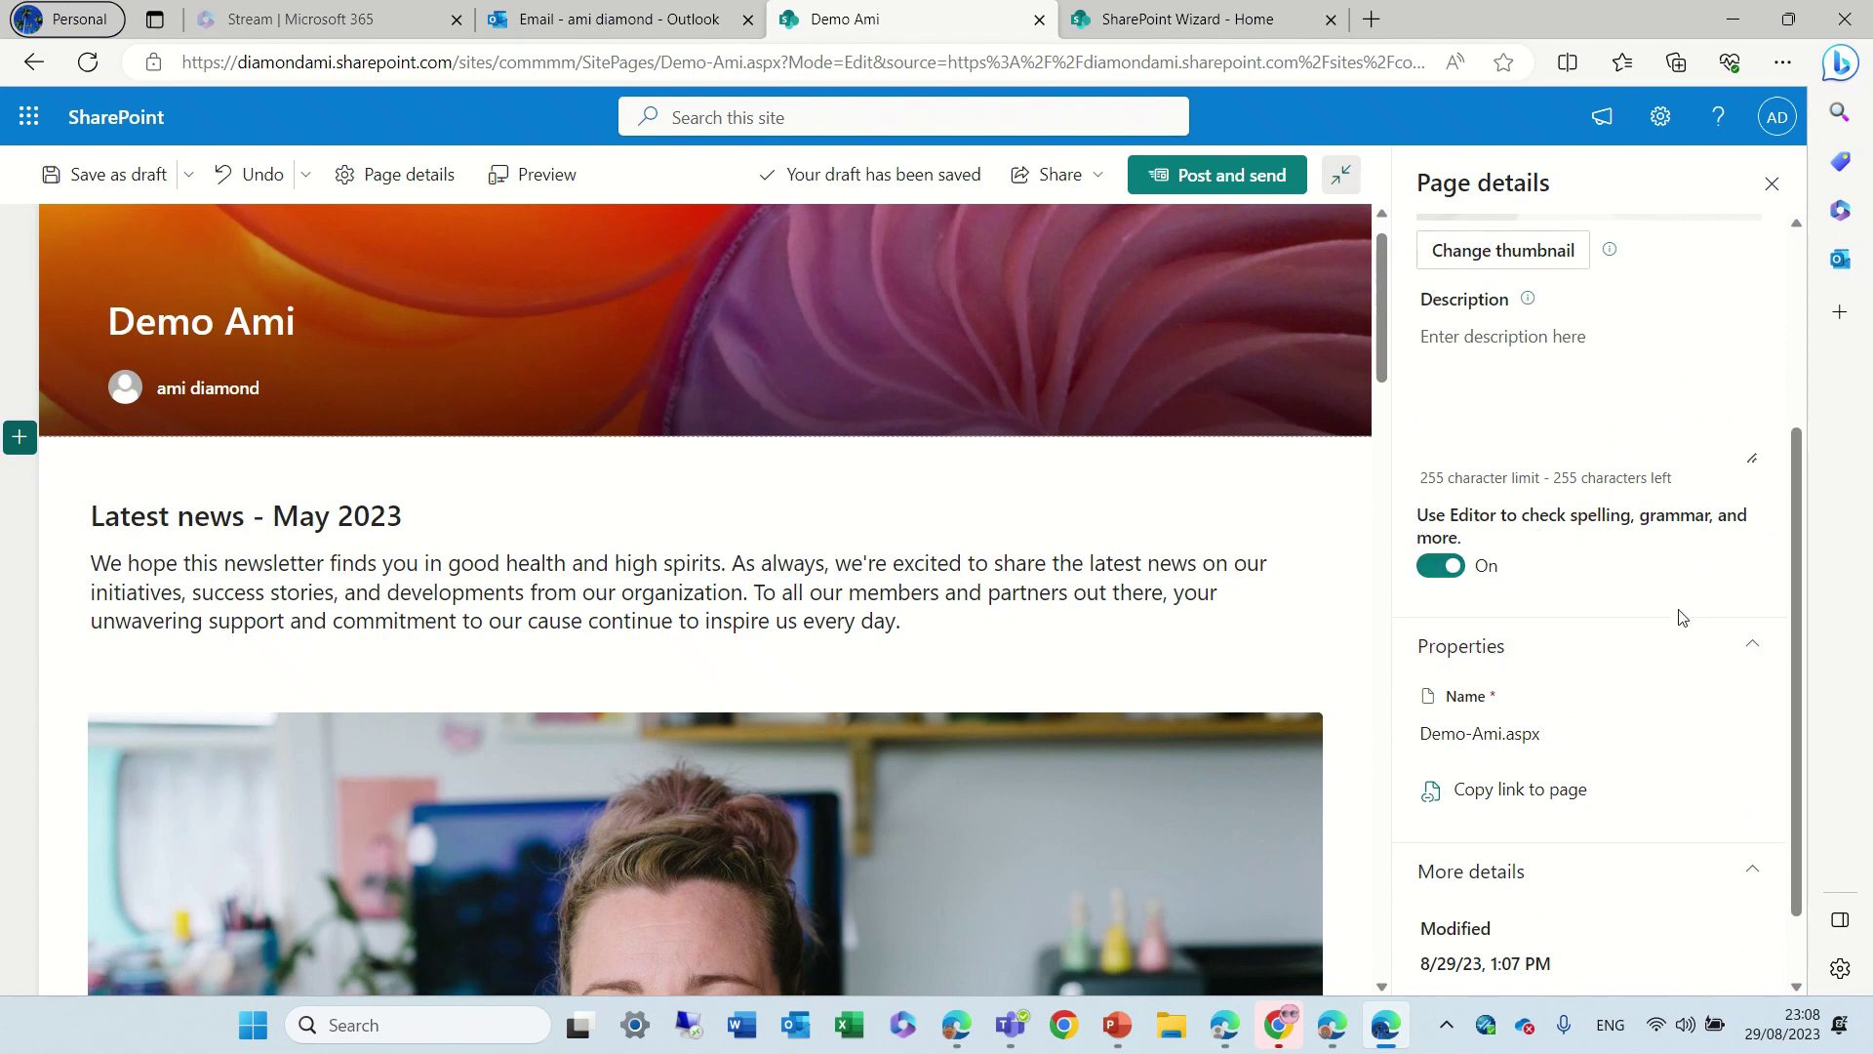
scroll(1774, 459, up, 3)
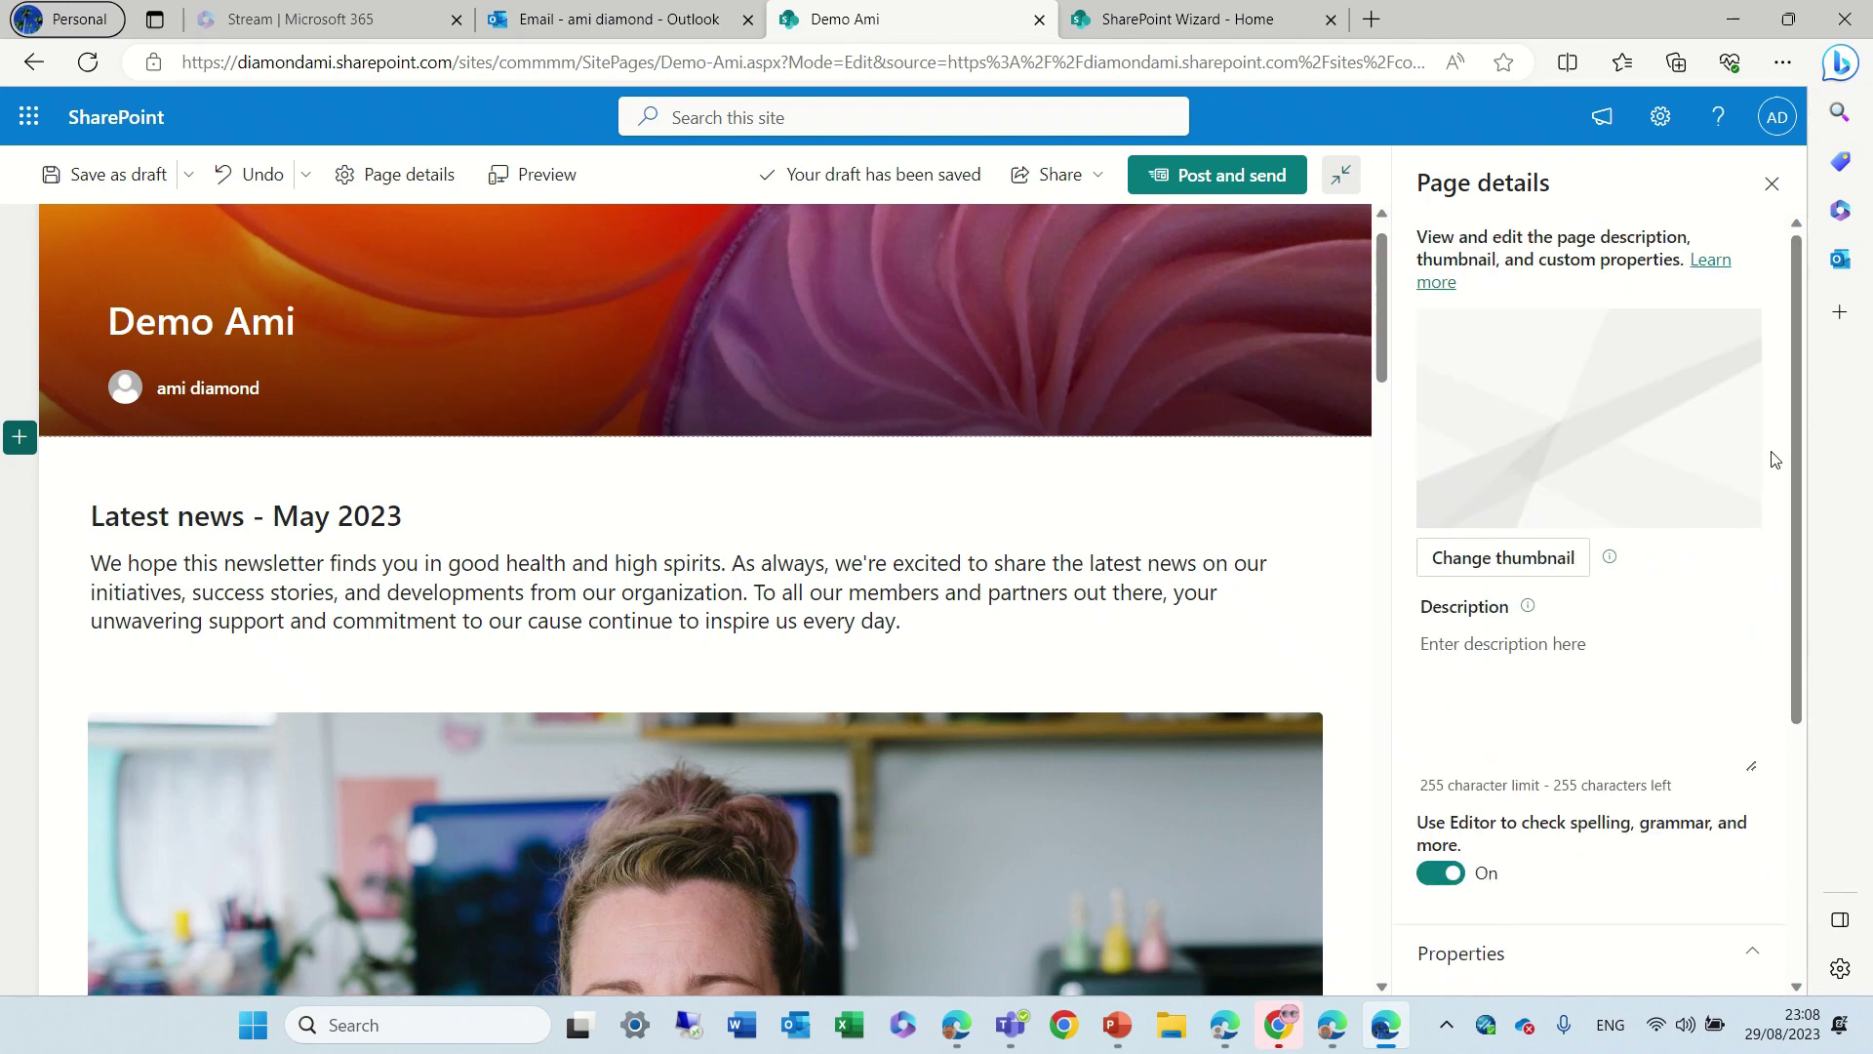
click(1499, 558)
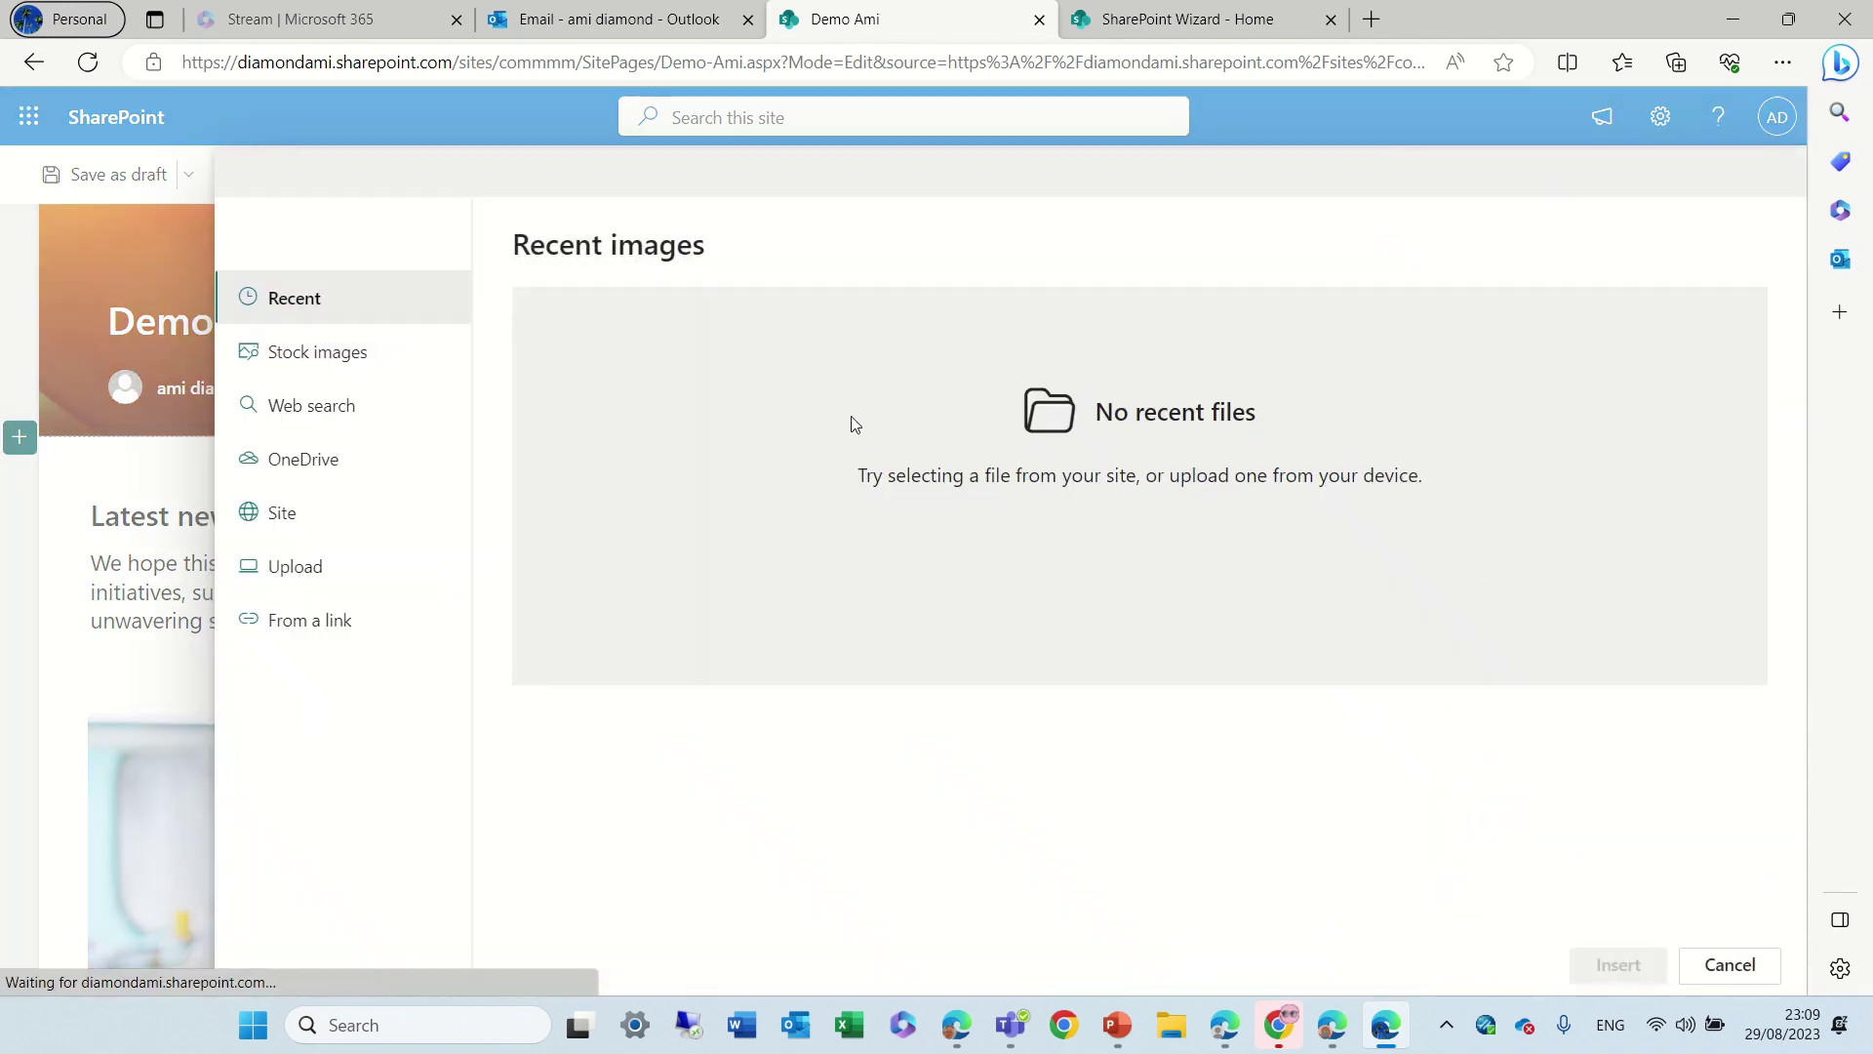
click(332, 359)
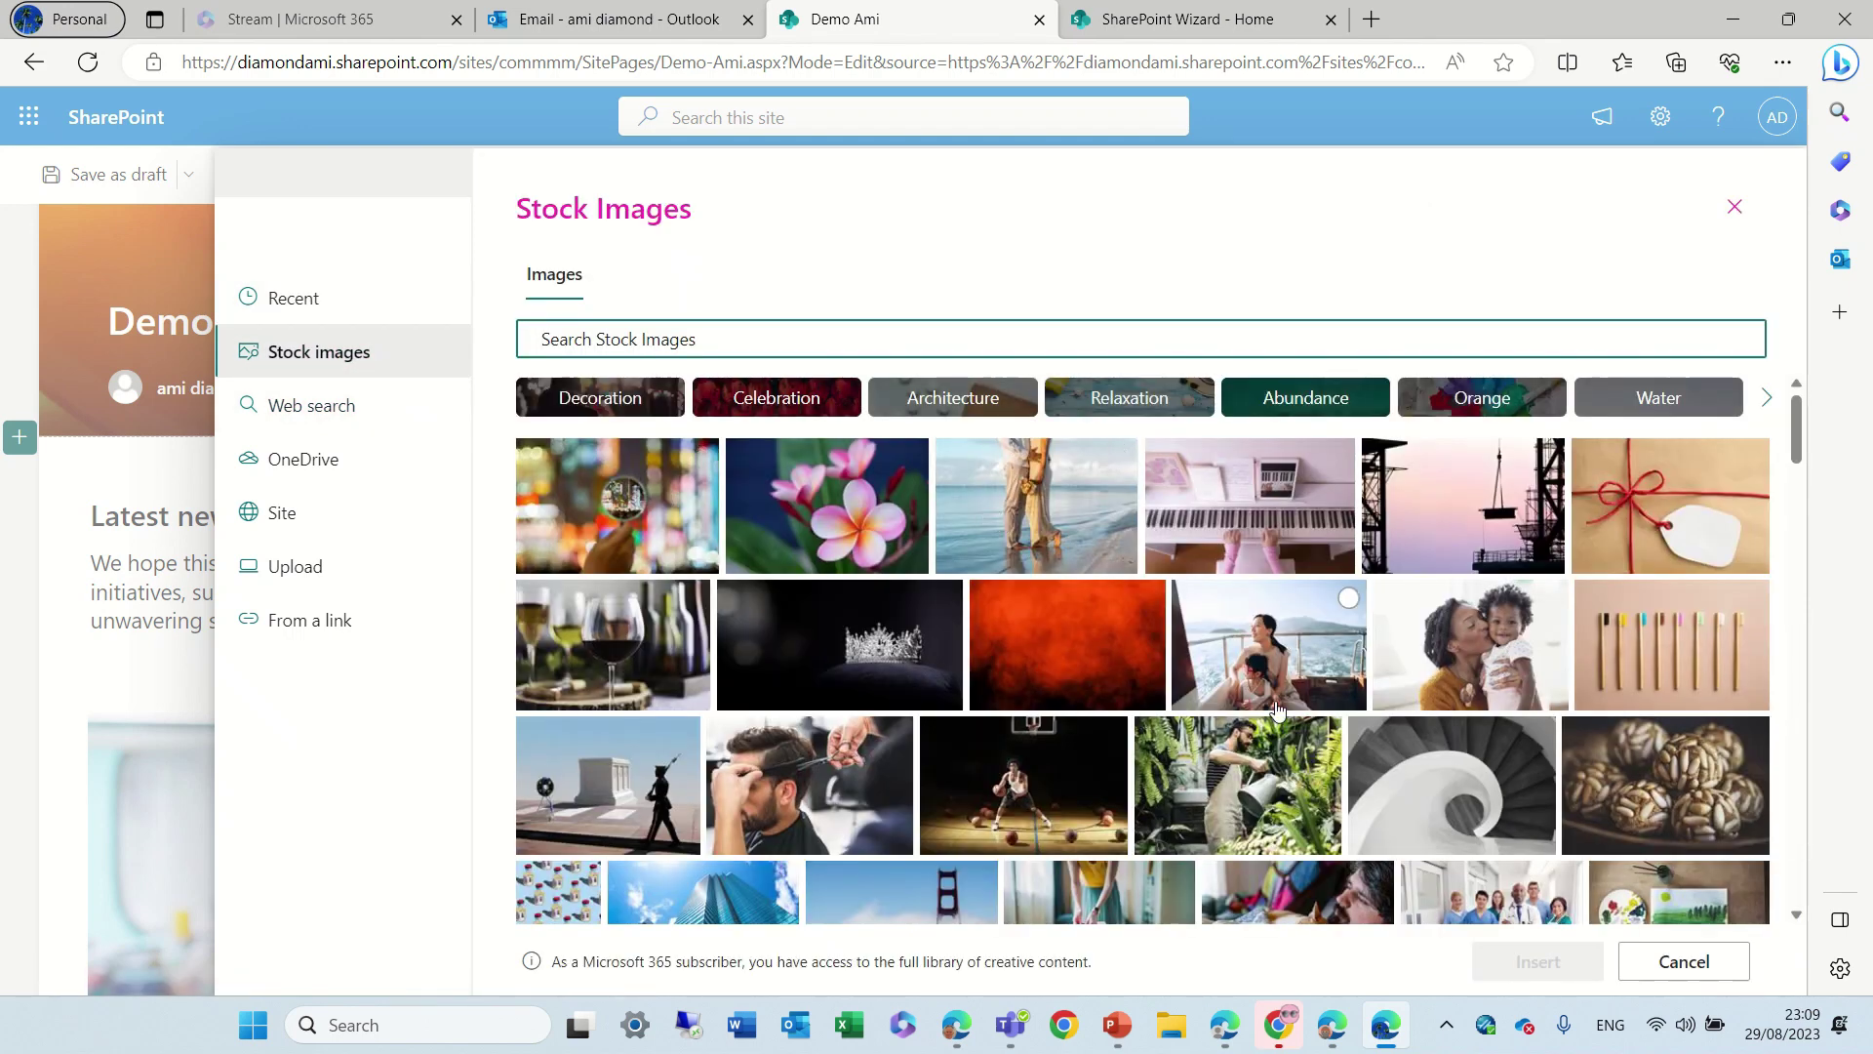
click(1312, 663)
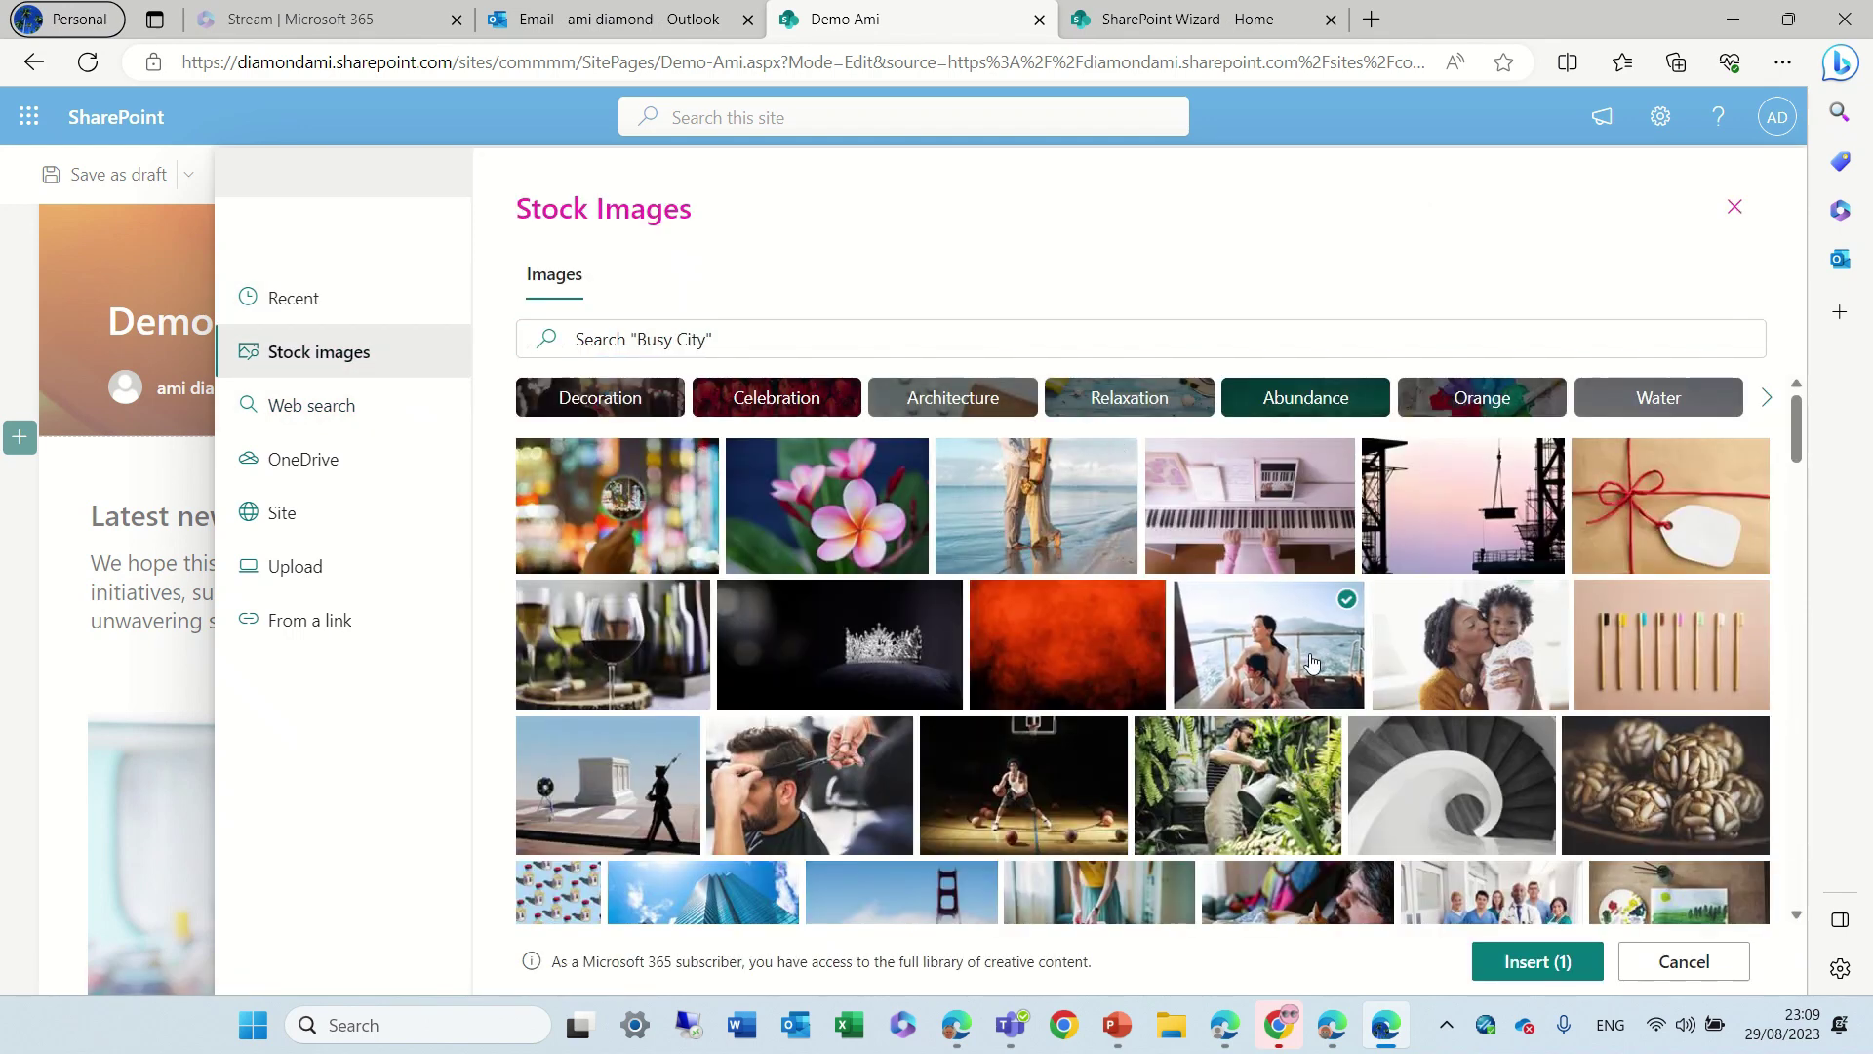
click(1537, 963)
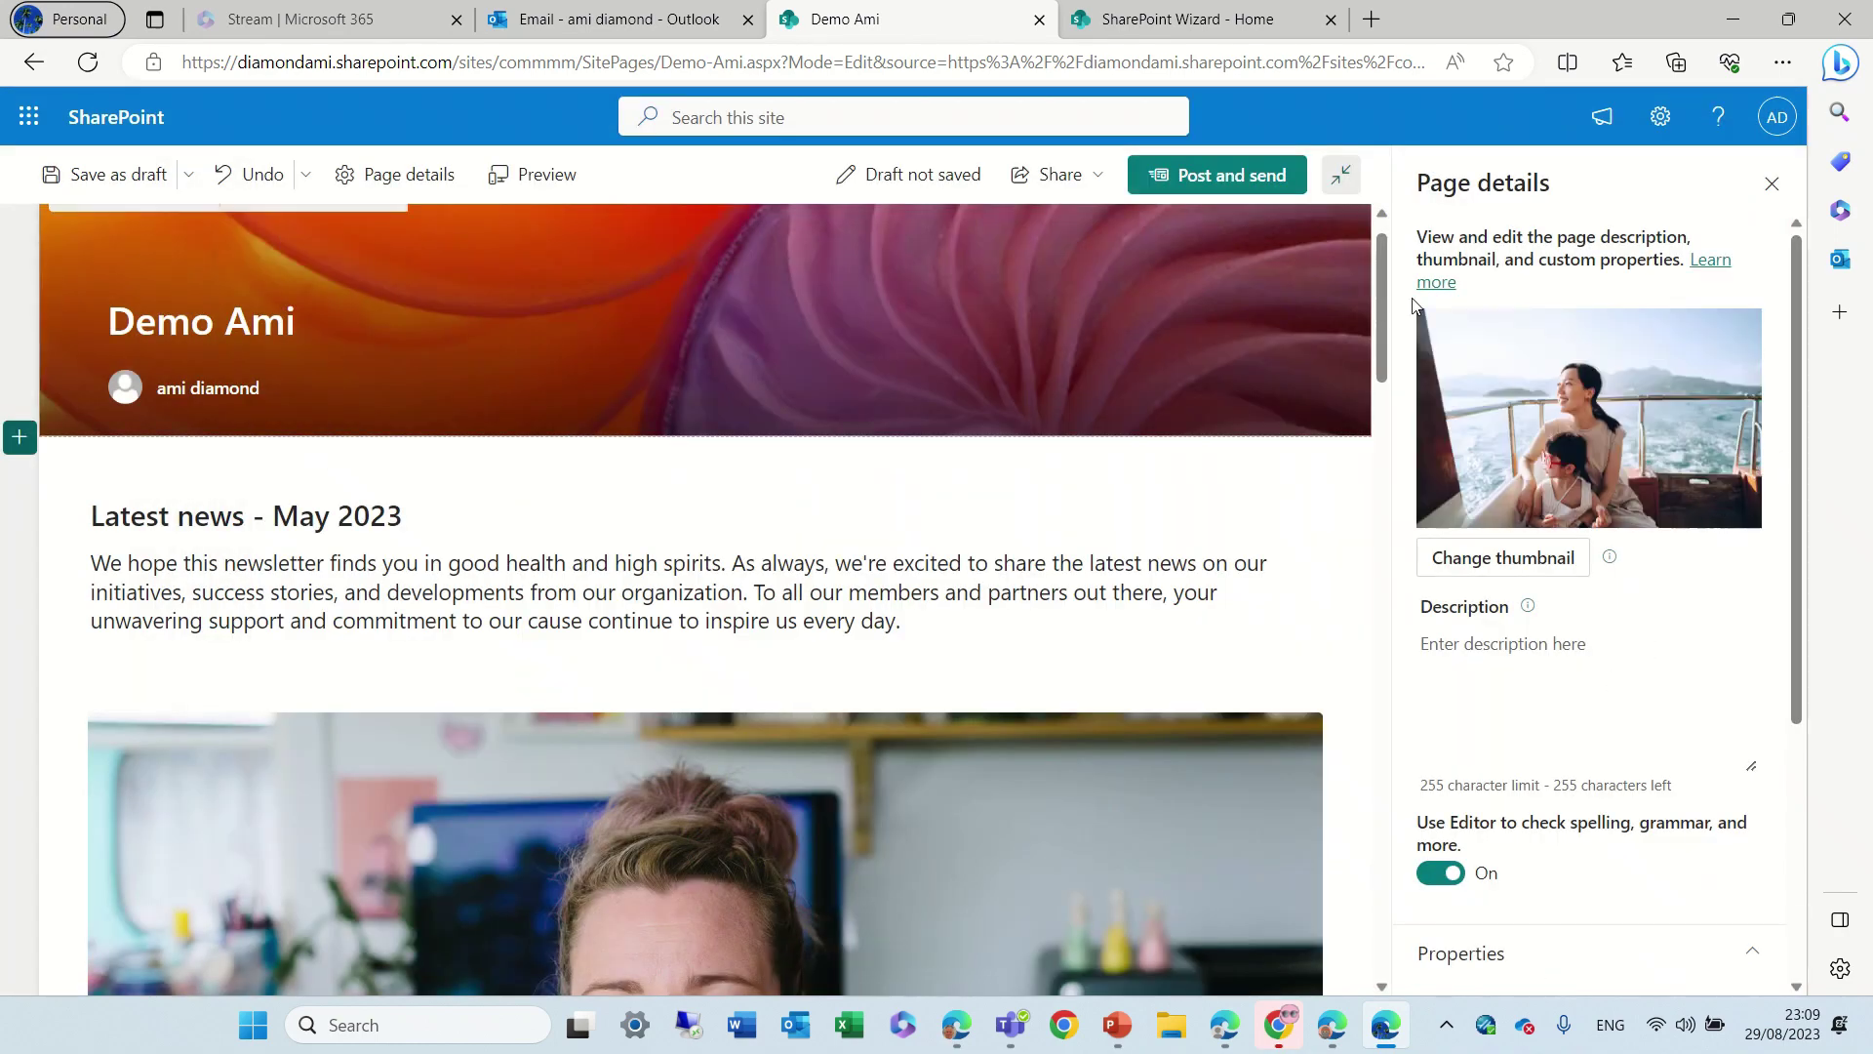
click(1772, 183)
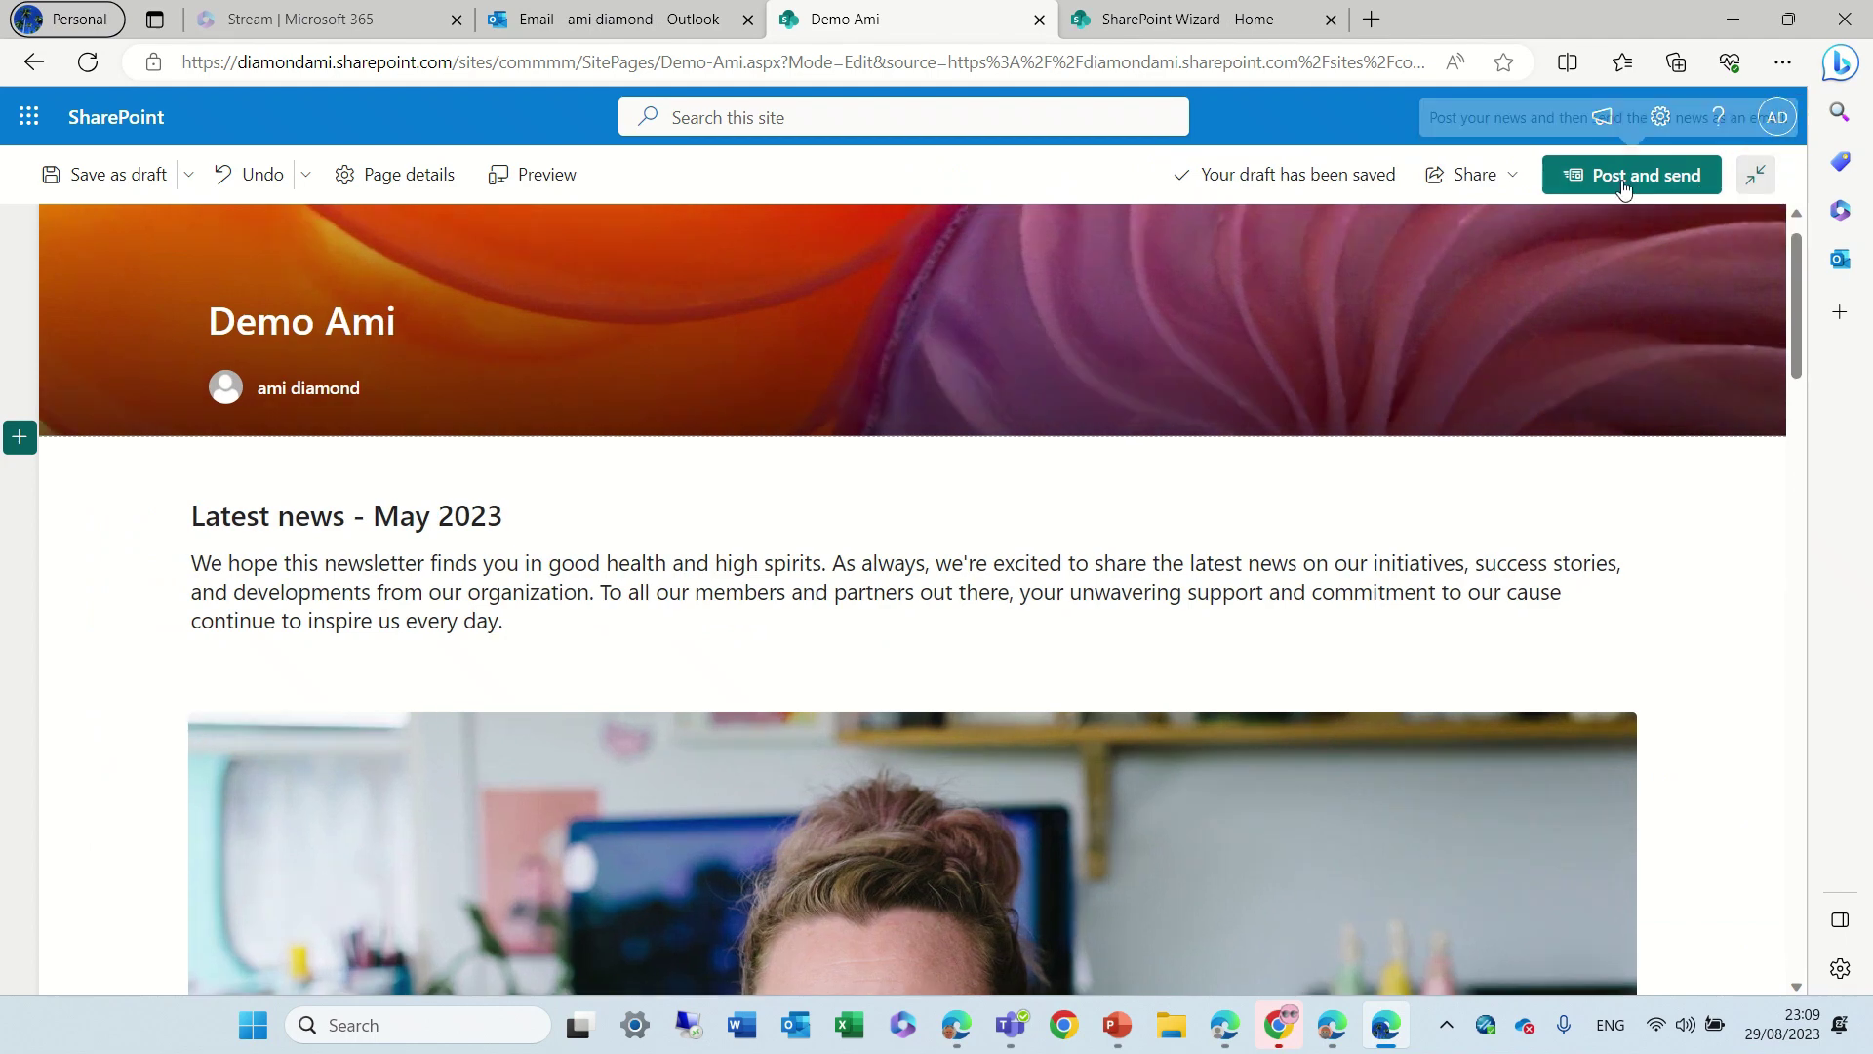
Publish the news post with Share > Post and send to open the email form.
click(1473, 175)
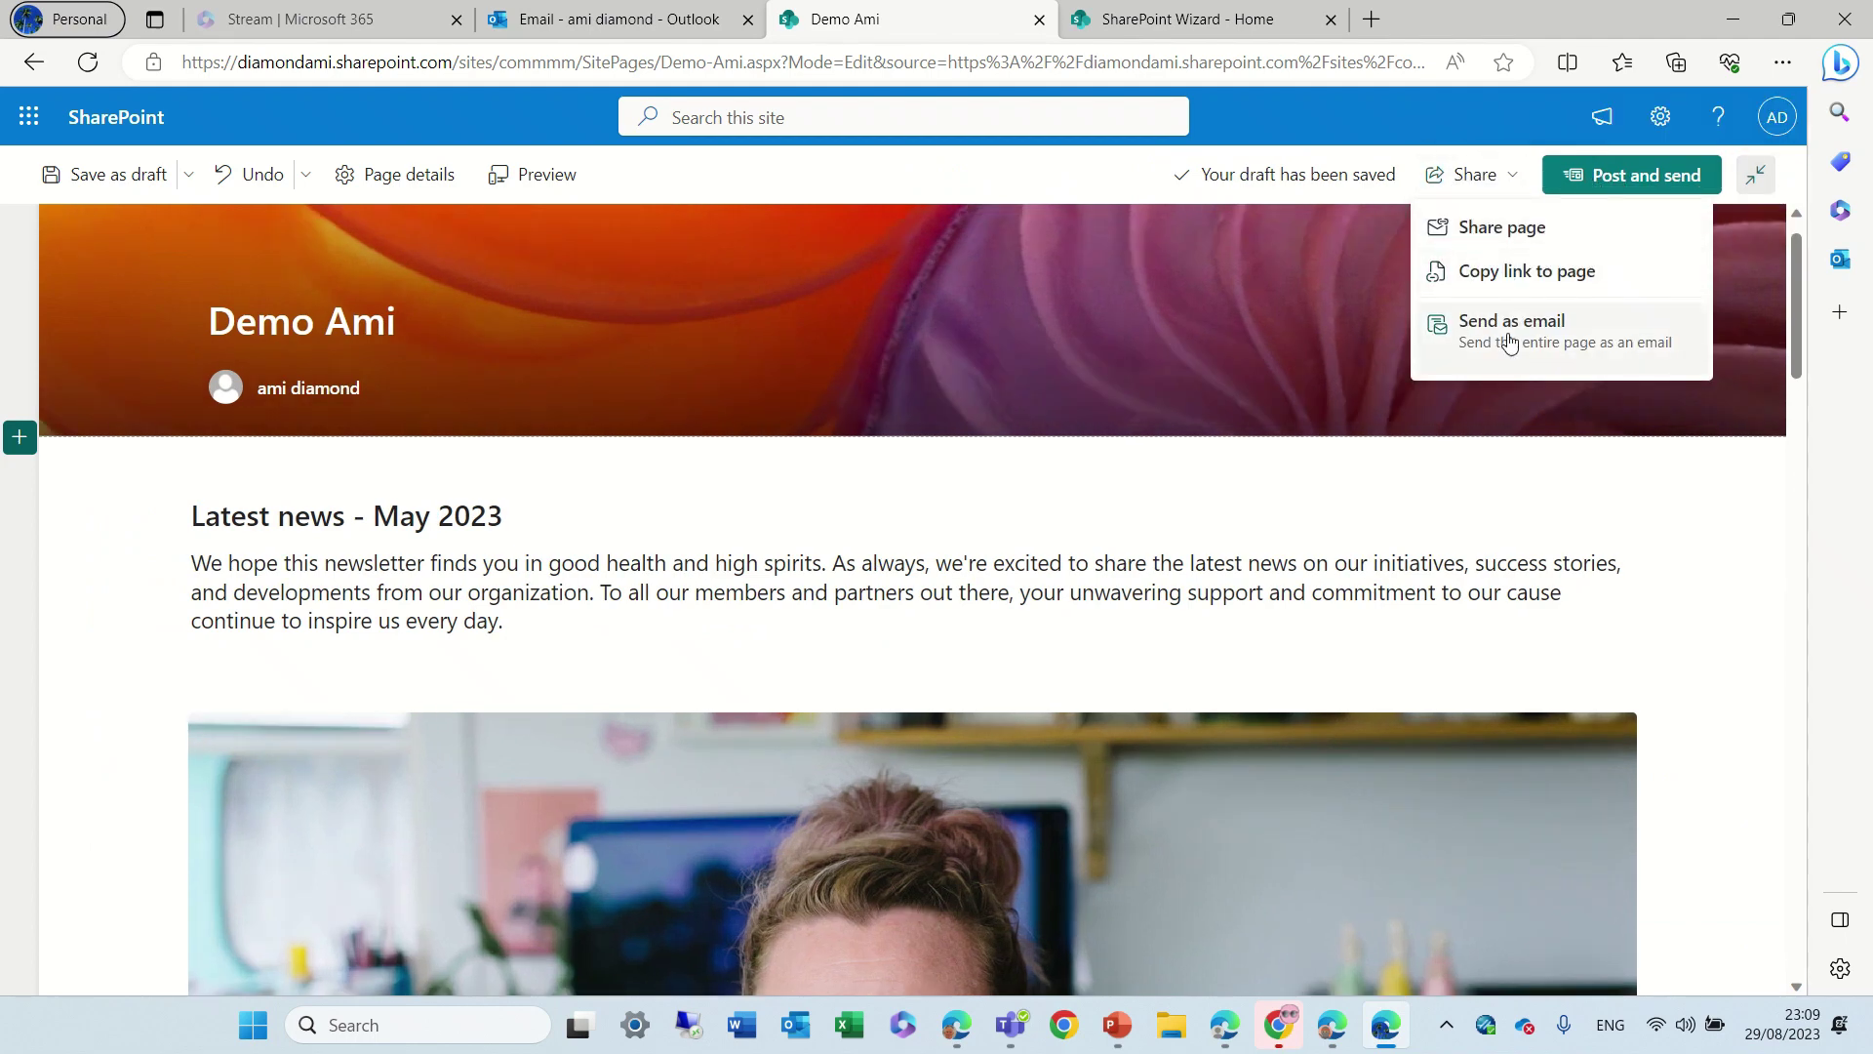
click(1631, 178)
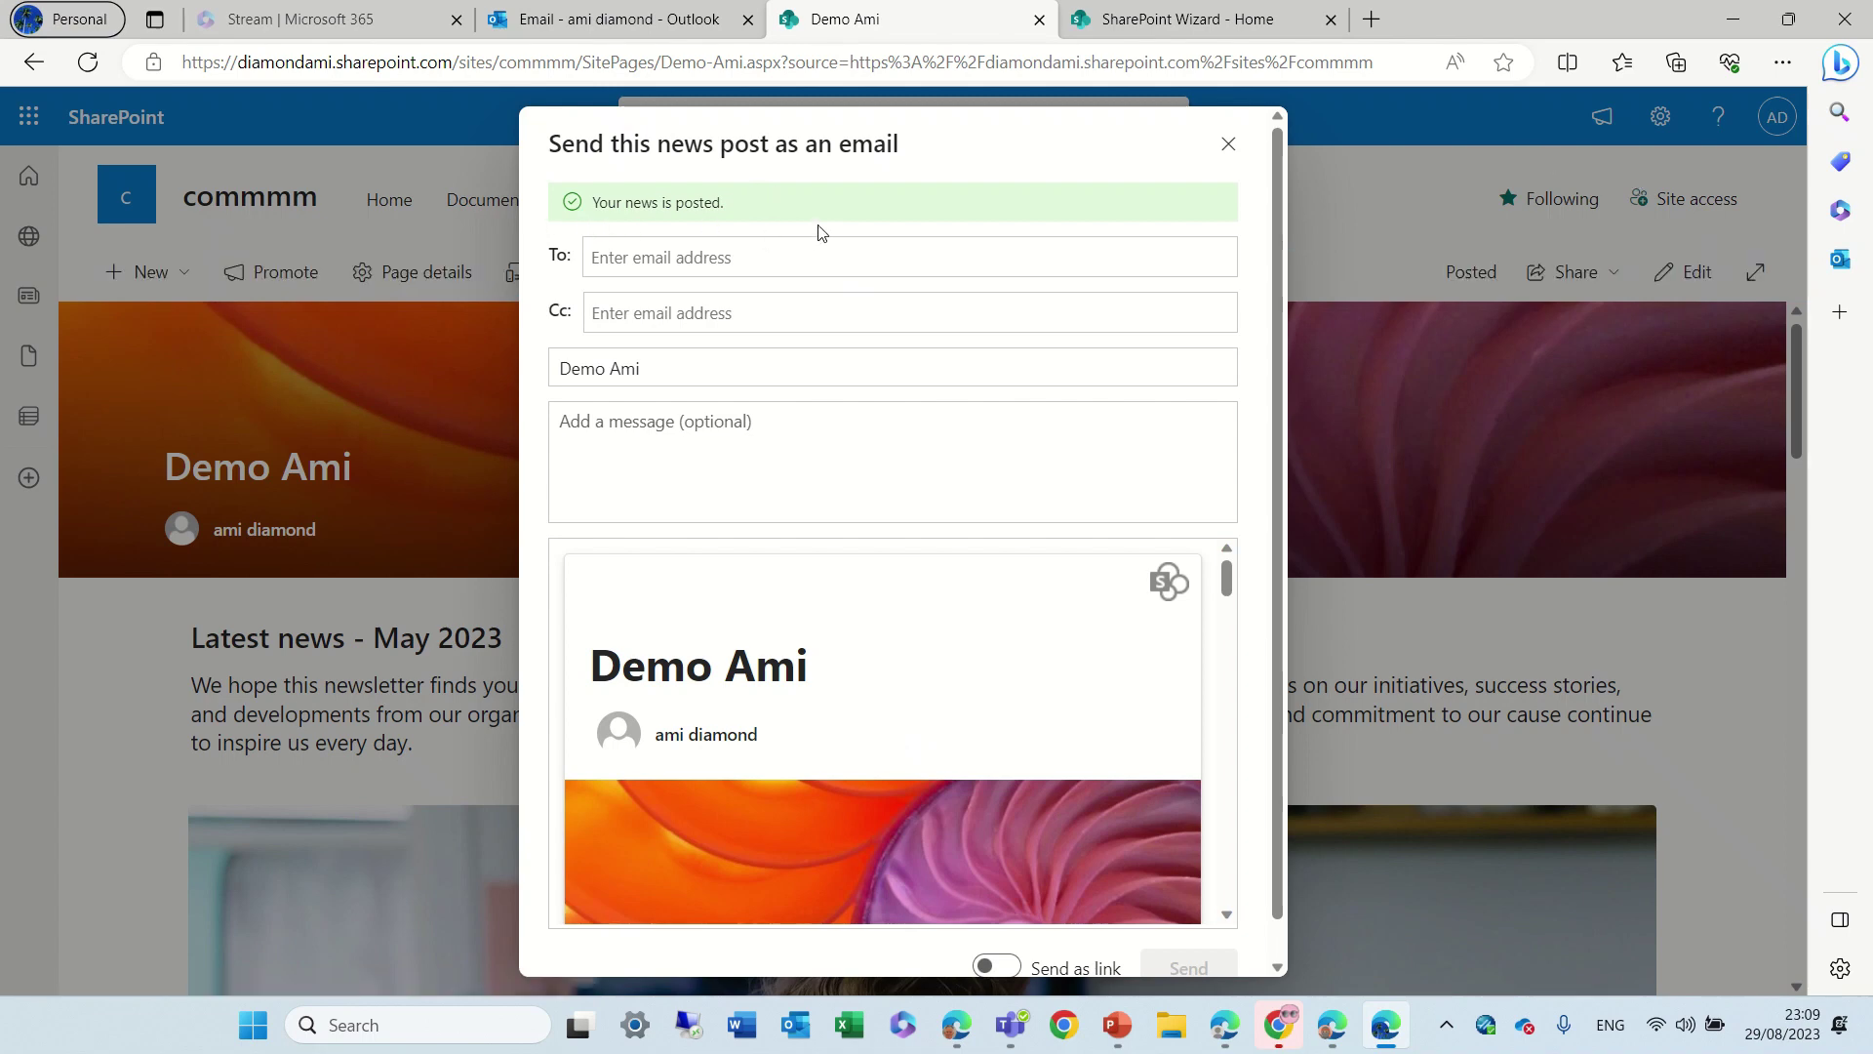
Add two colleagues plus the SharePoint Wizard and ADgroup1 groups to the To line.
click(808, 250)
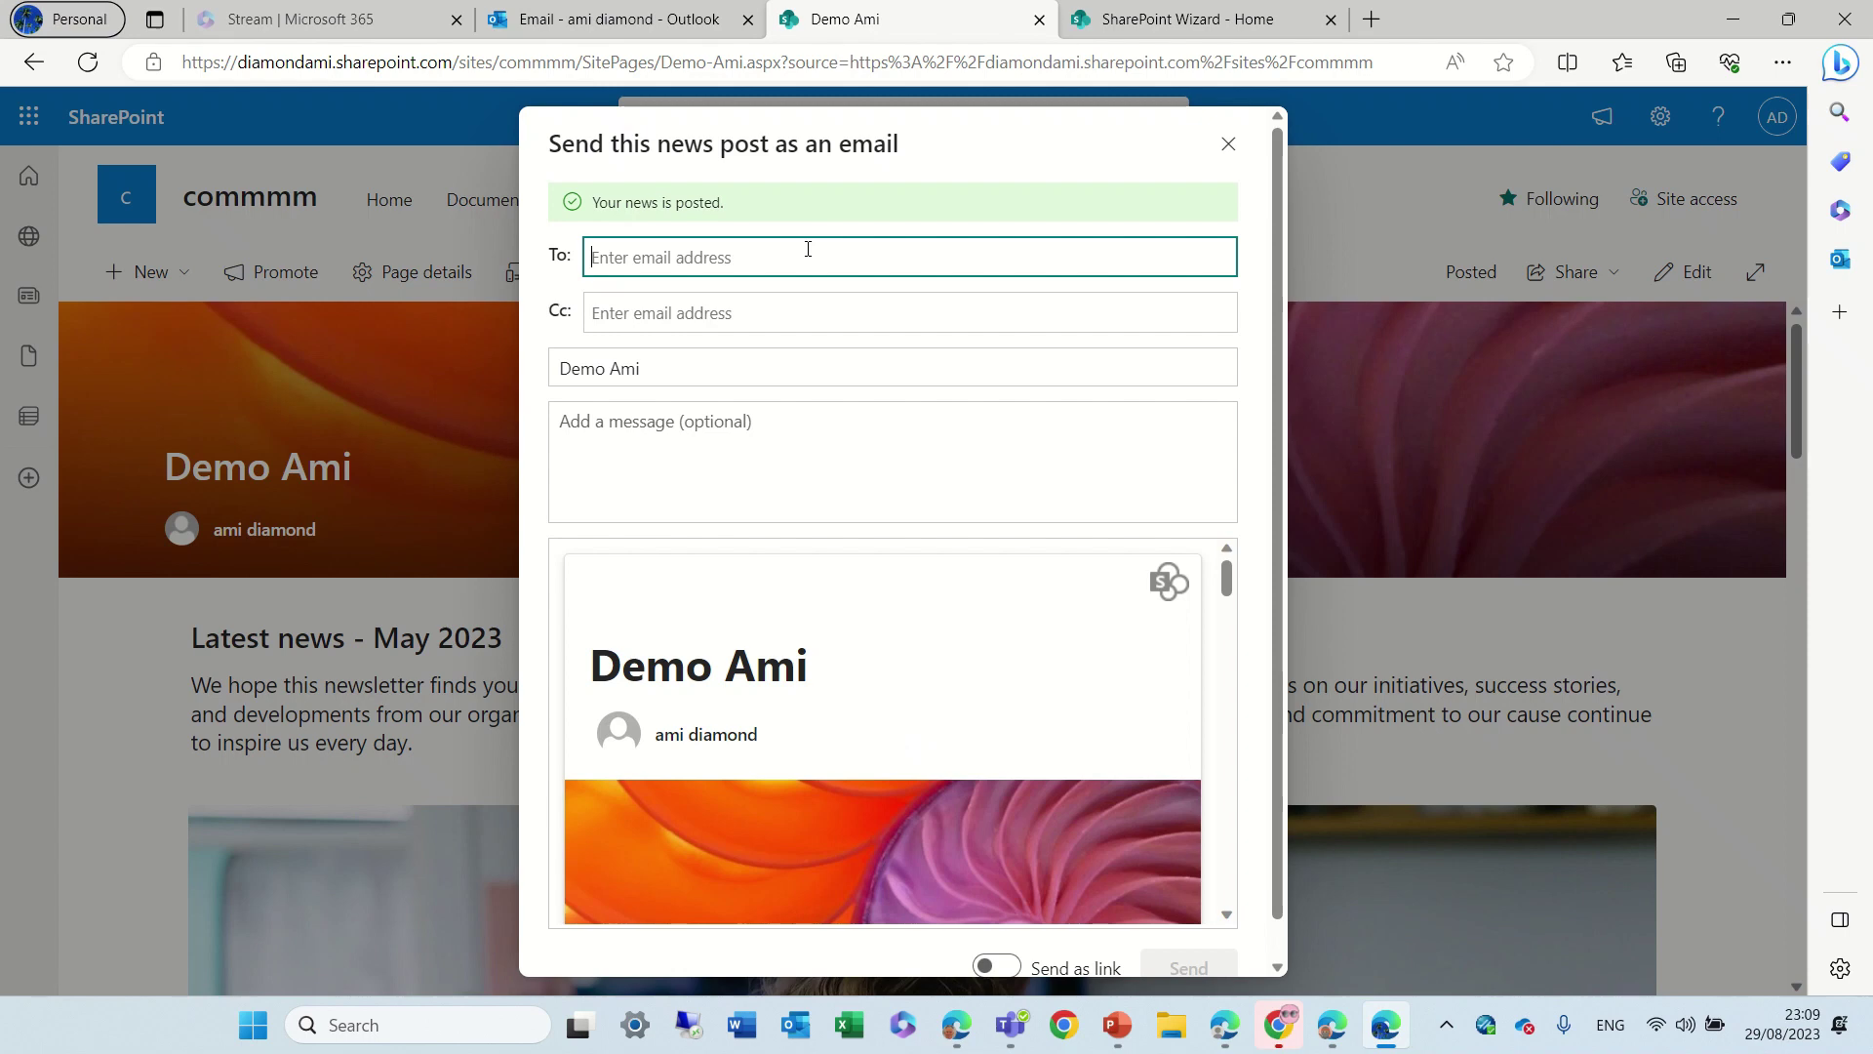
text(amid)
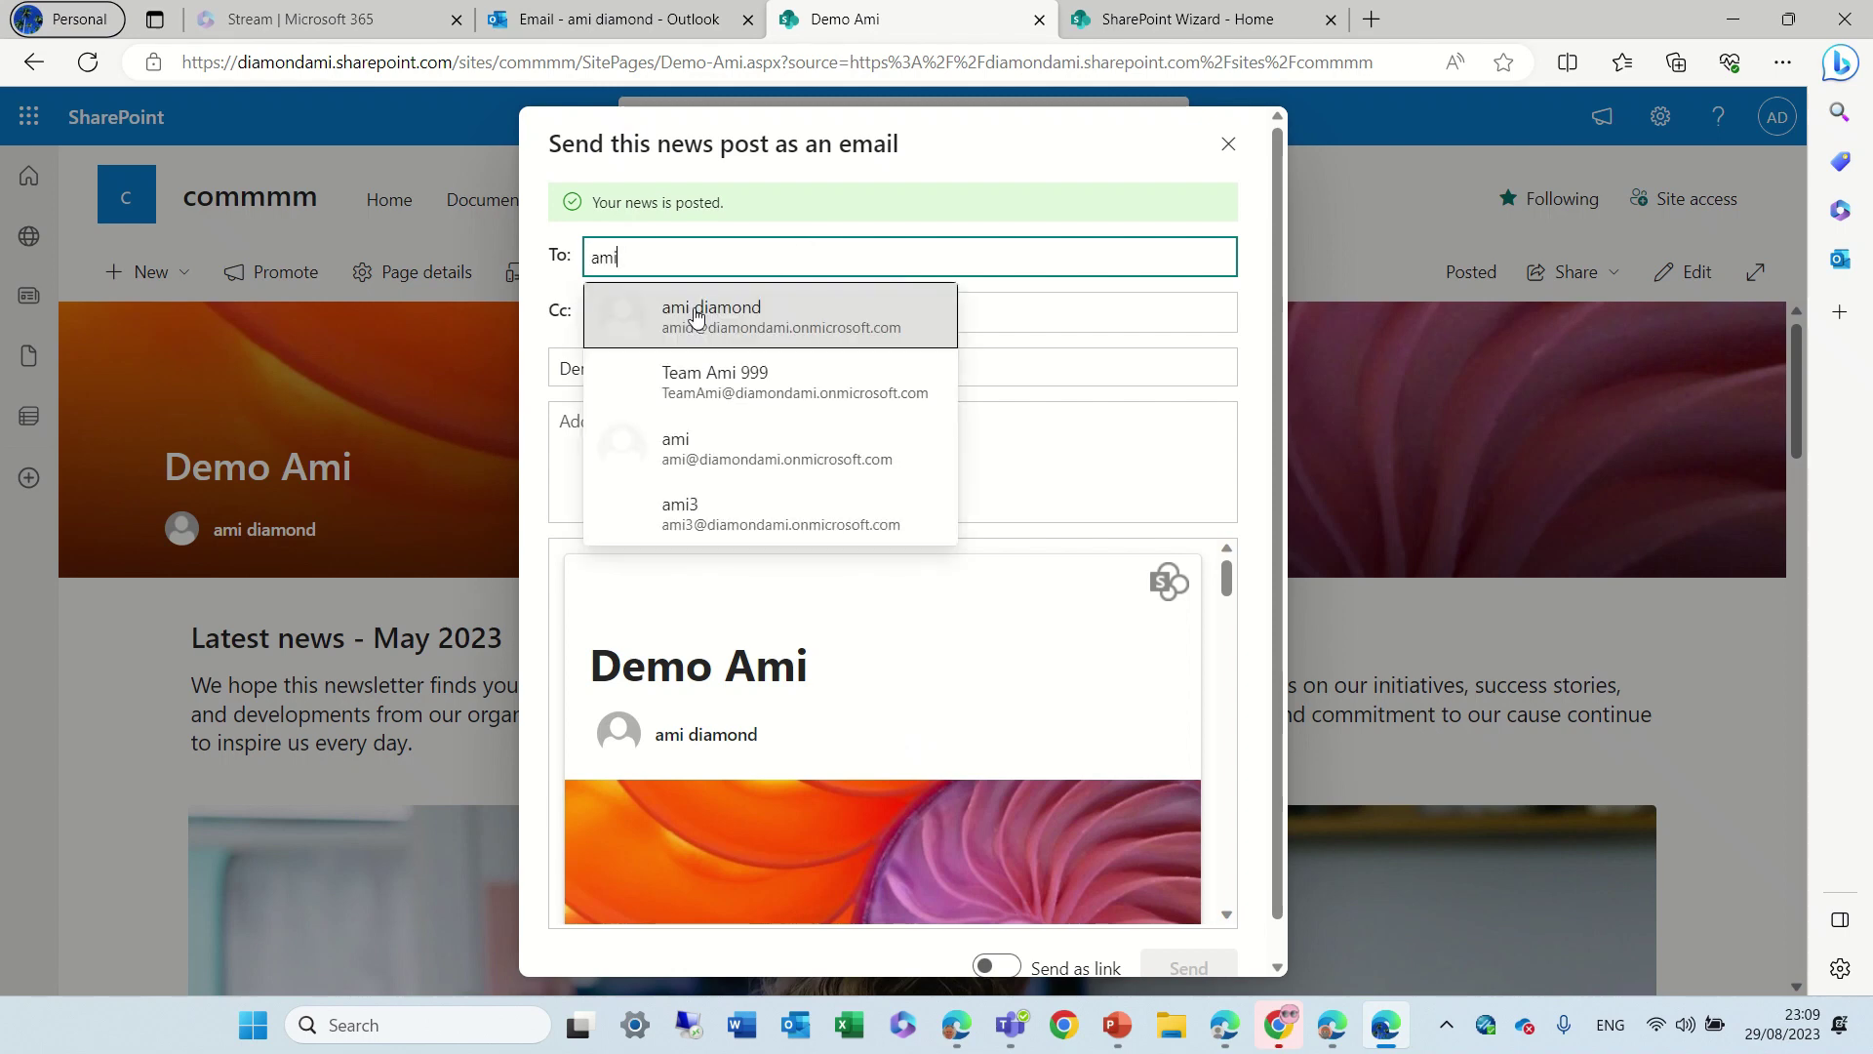
click(739, 312)
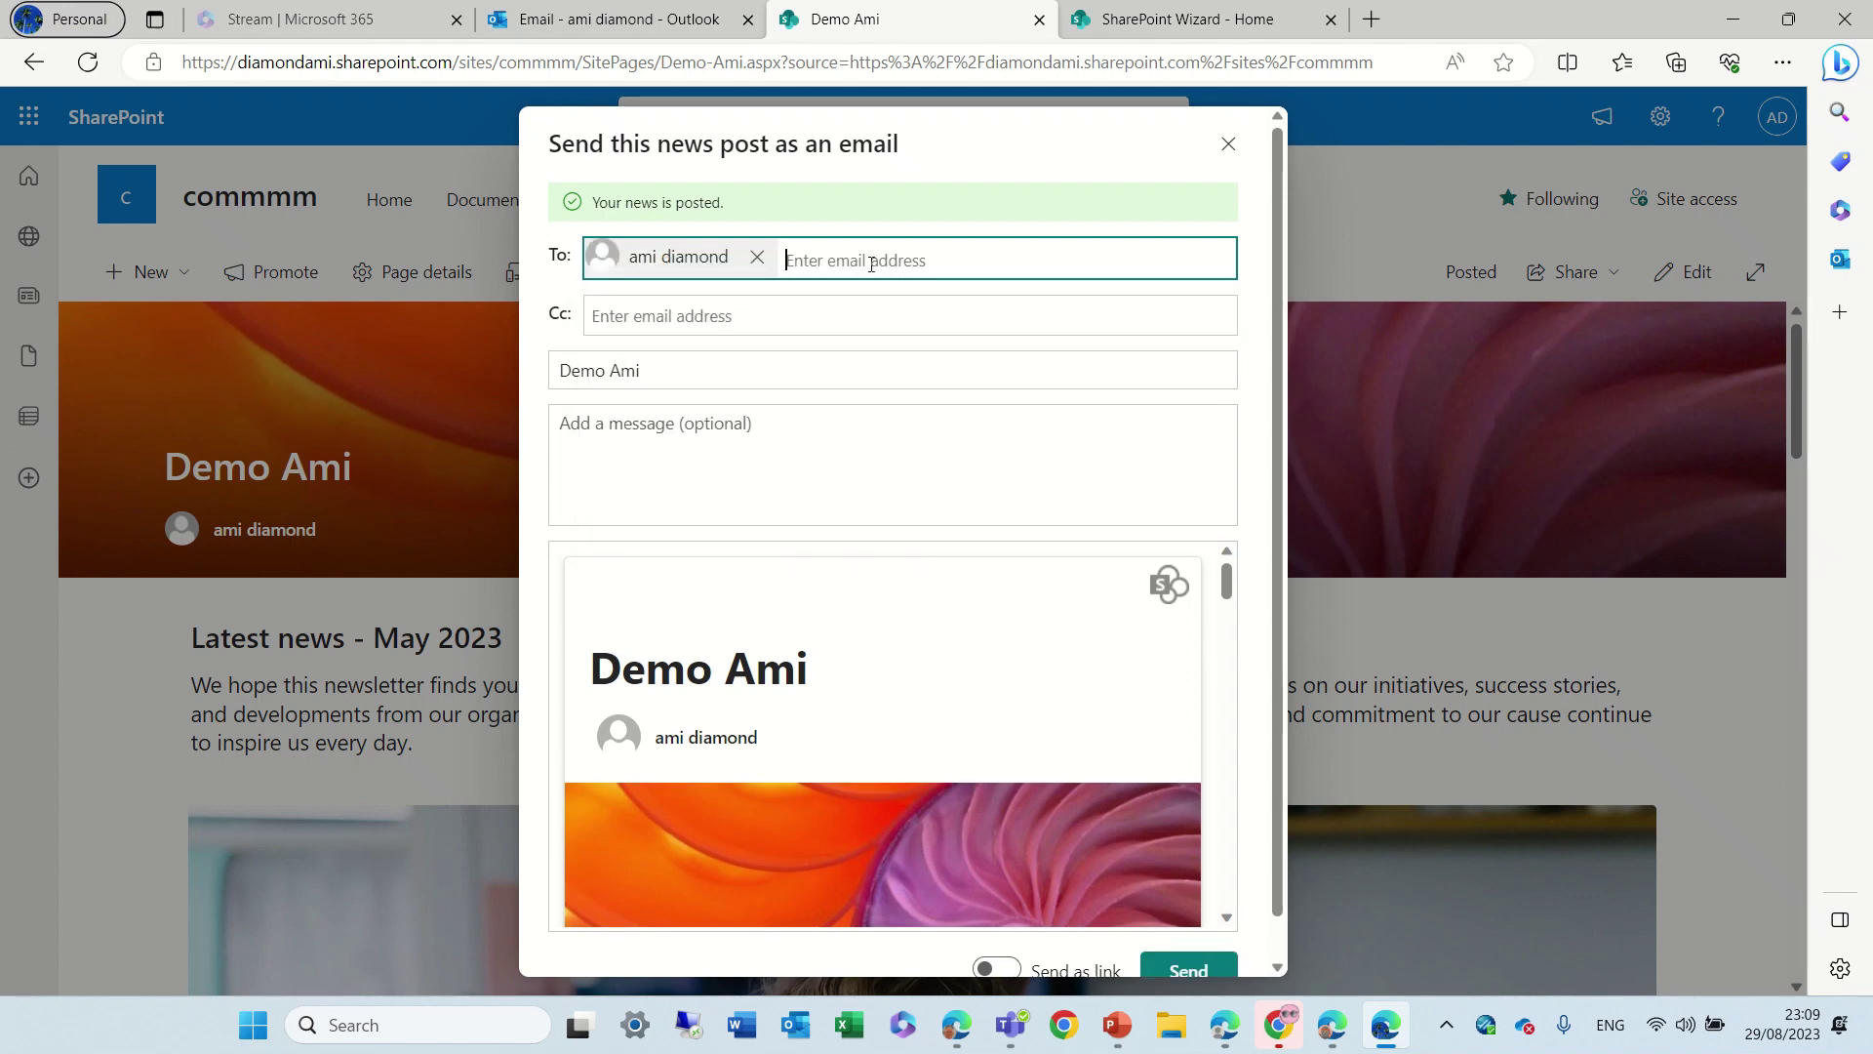
text(alex)
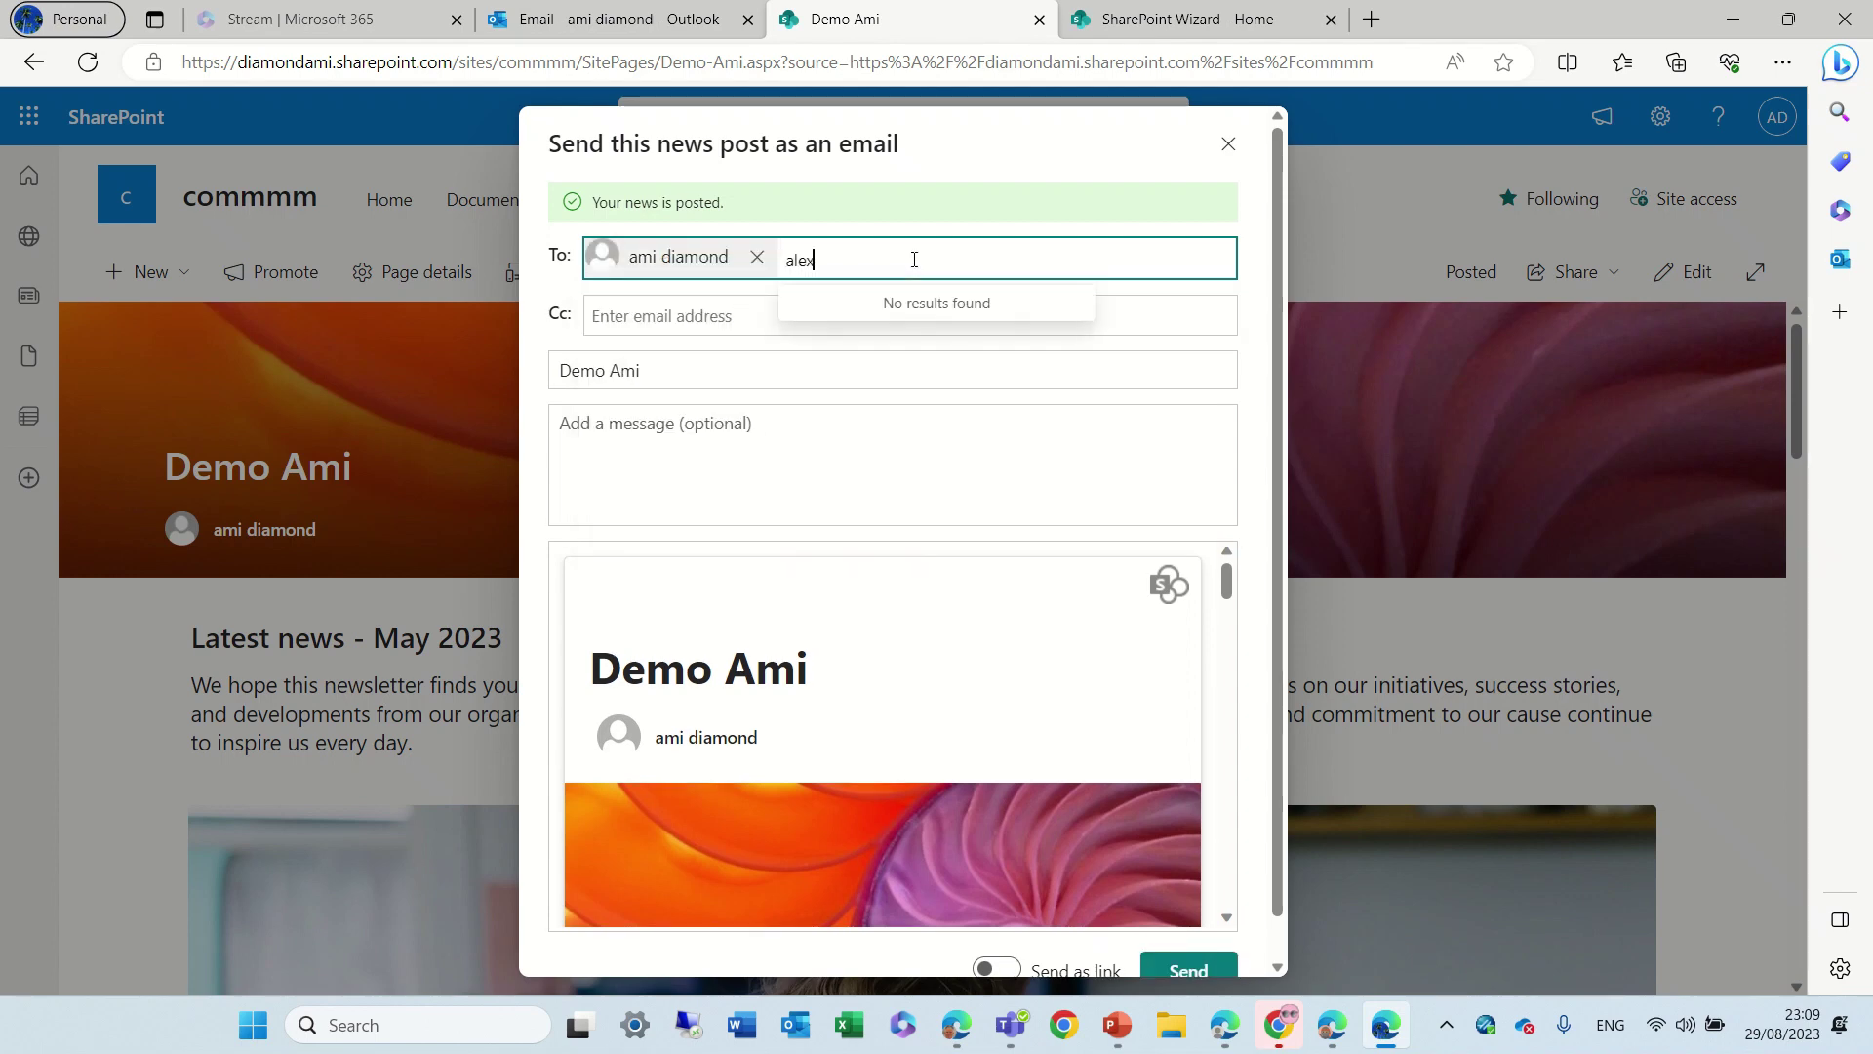
click(884, 310)
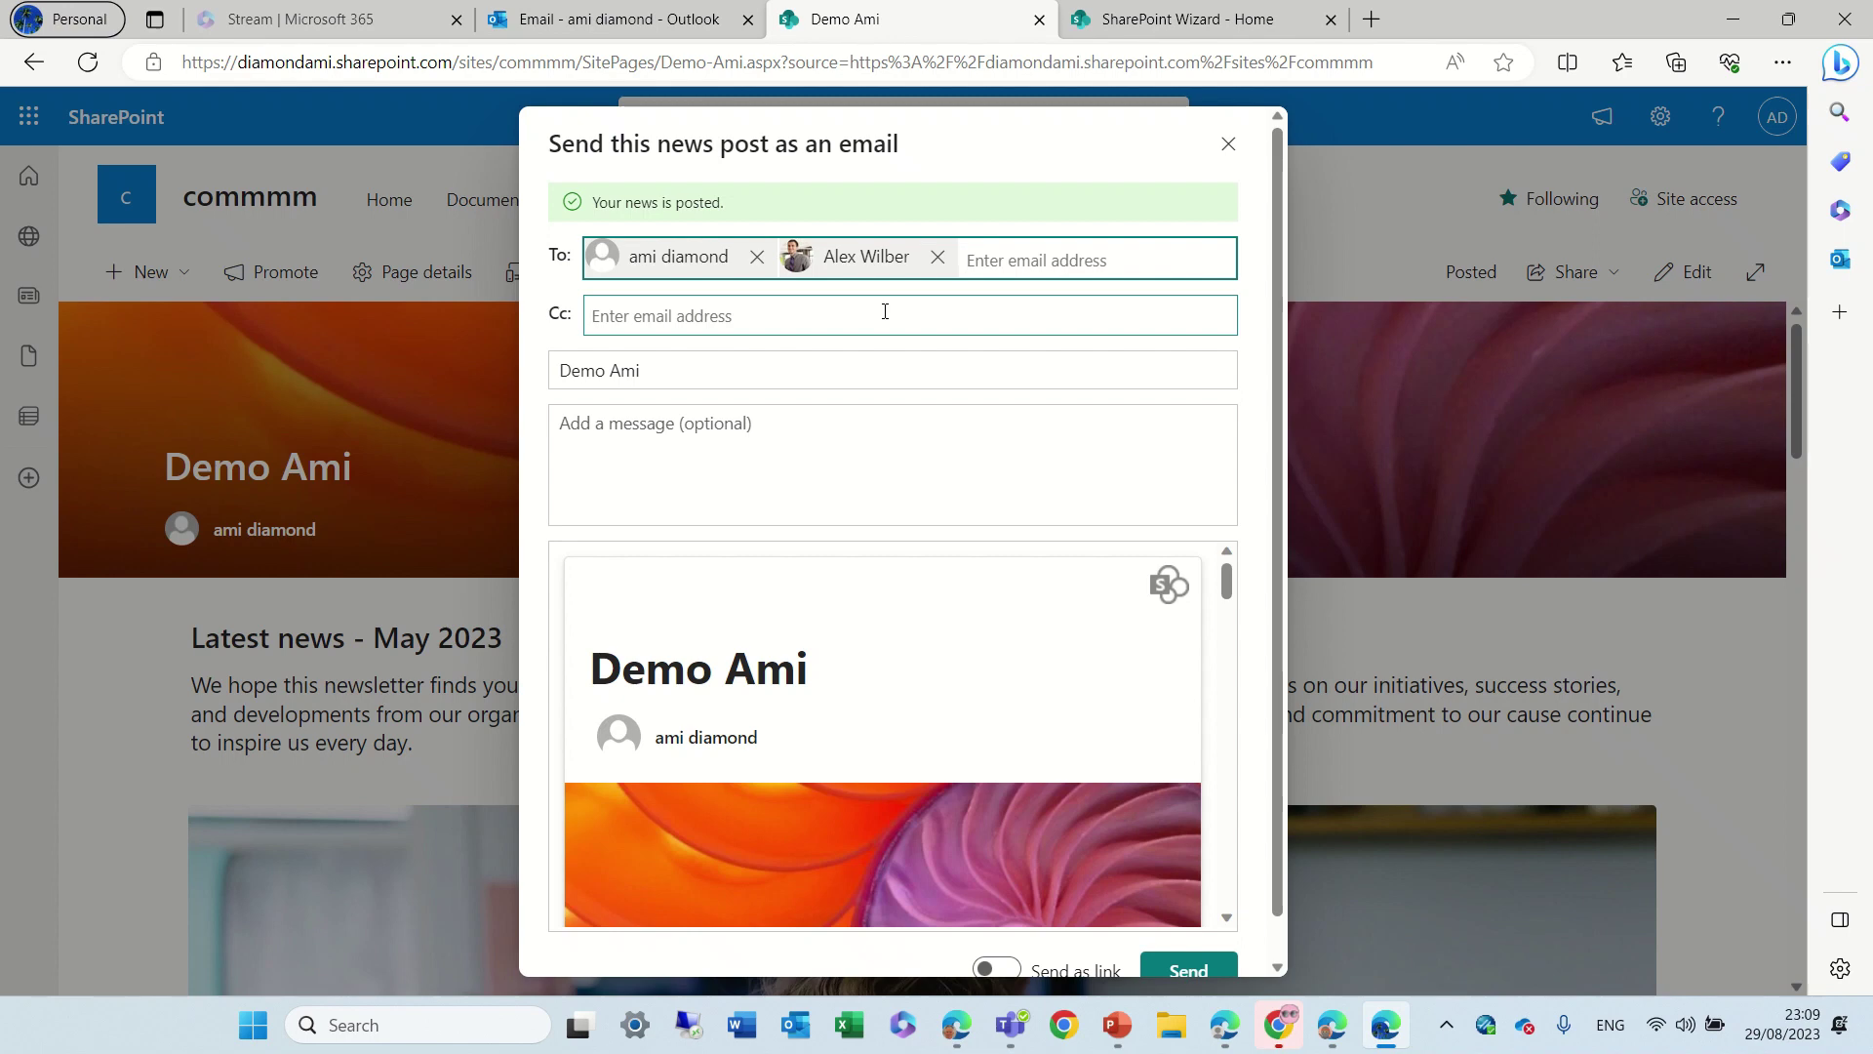
text(shar)
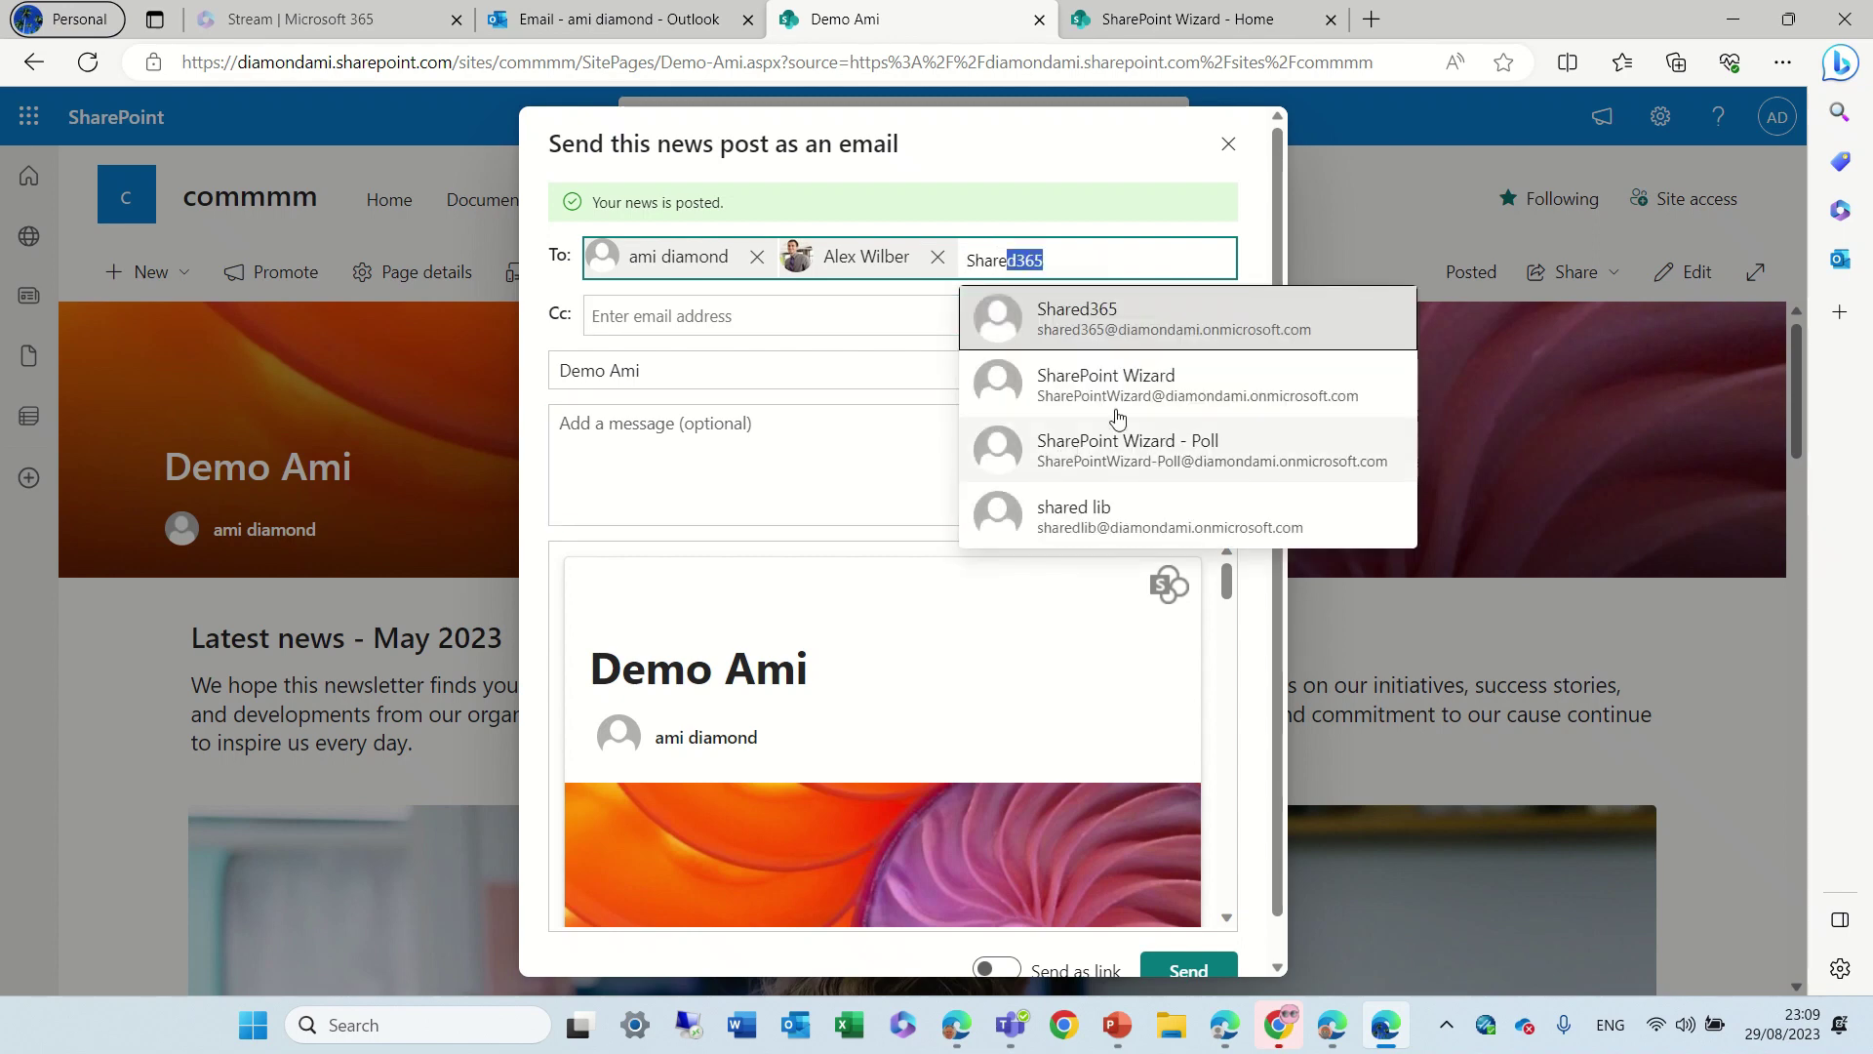
click(1146, 392)
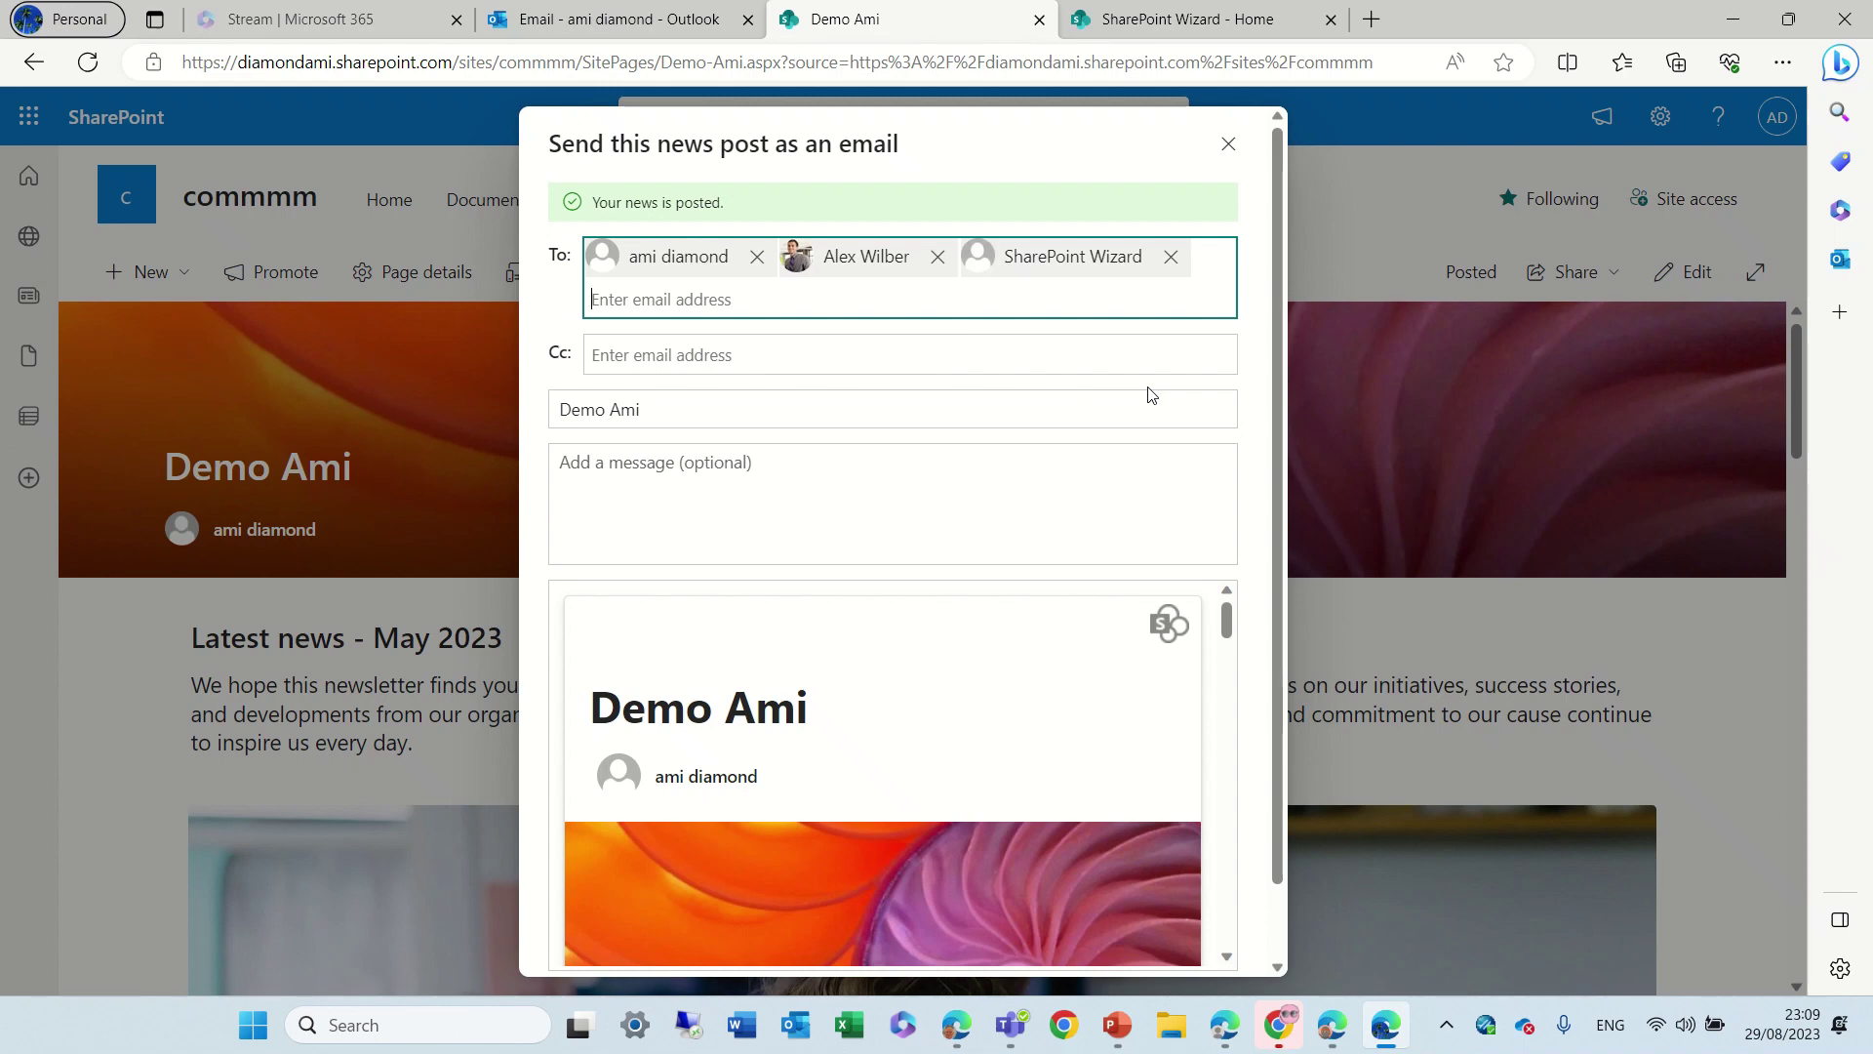
text(as)
key(BackSpace)
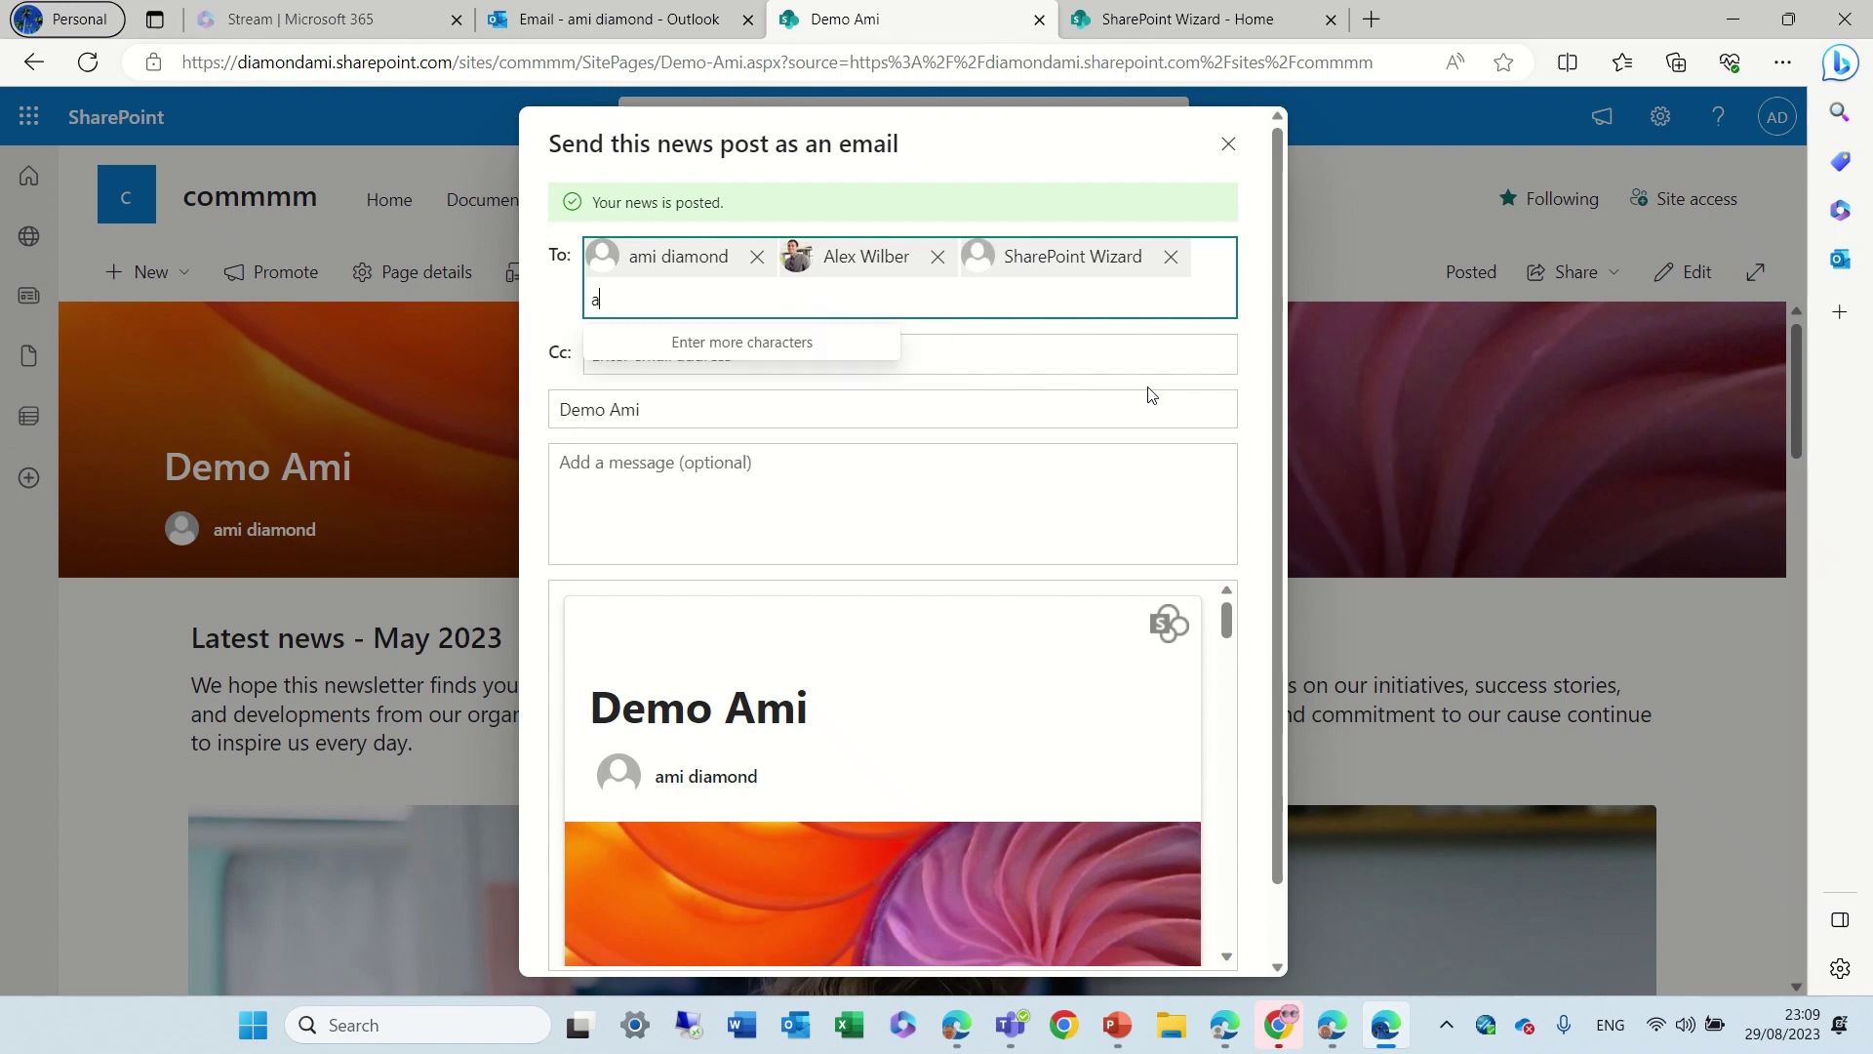
text(d)
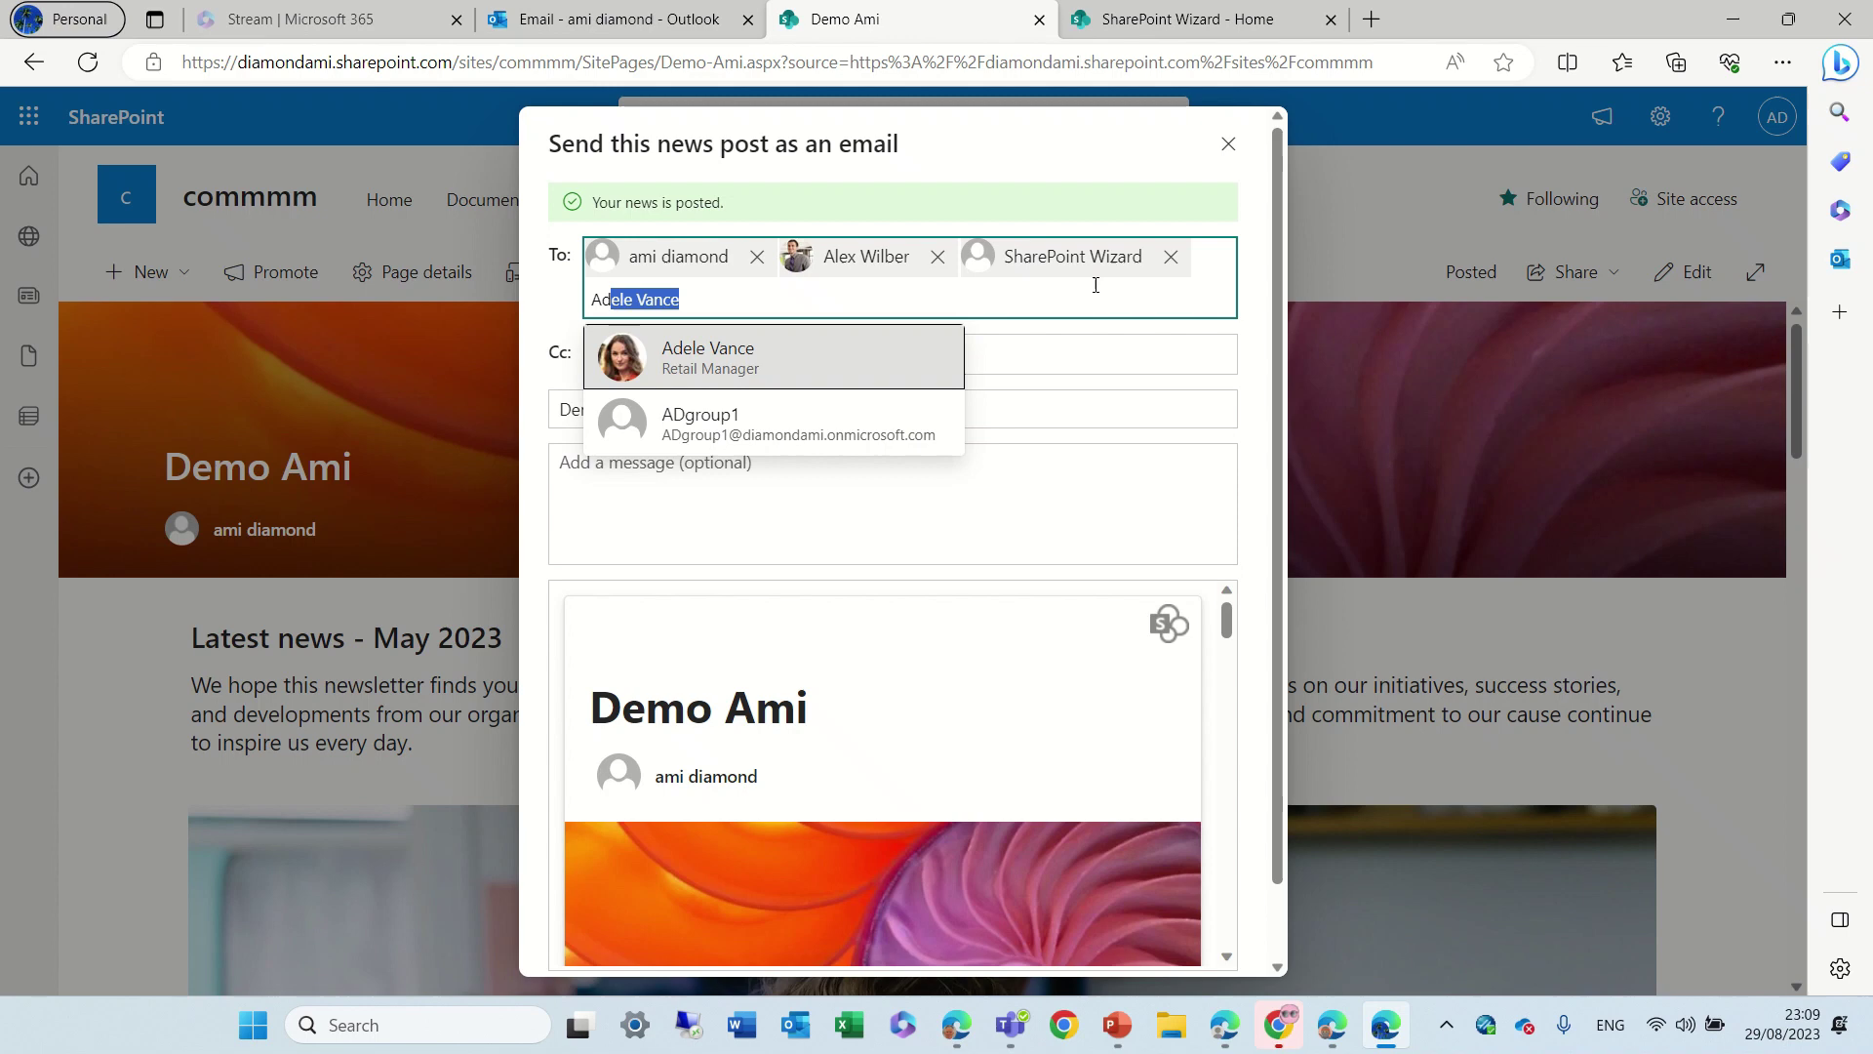
key(Right)
click(733, 440)
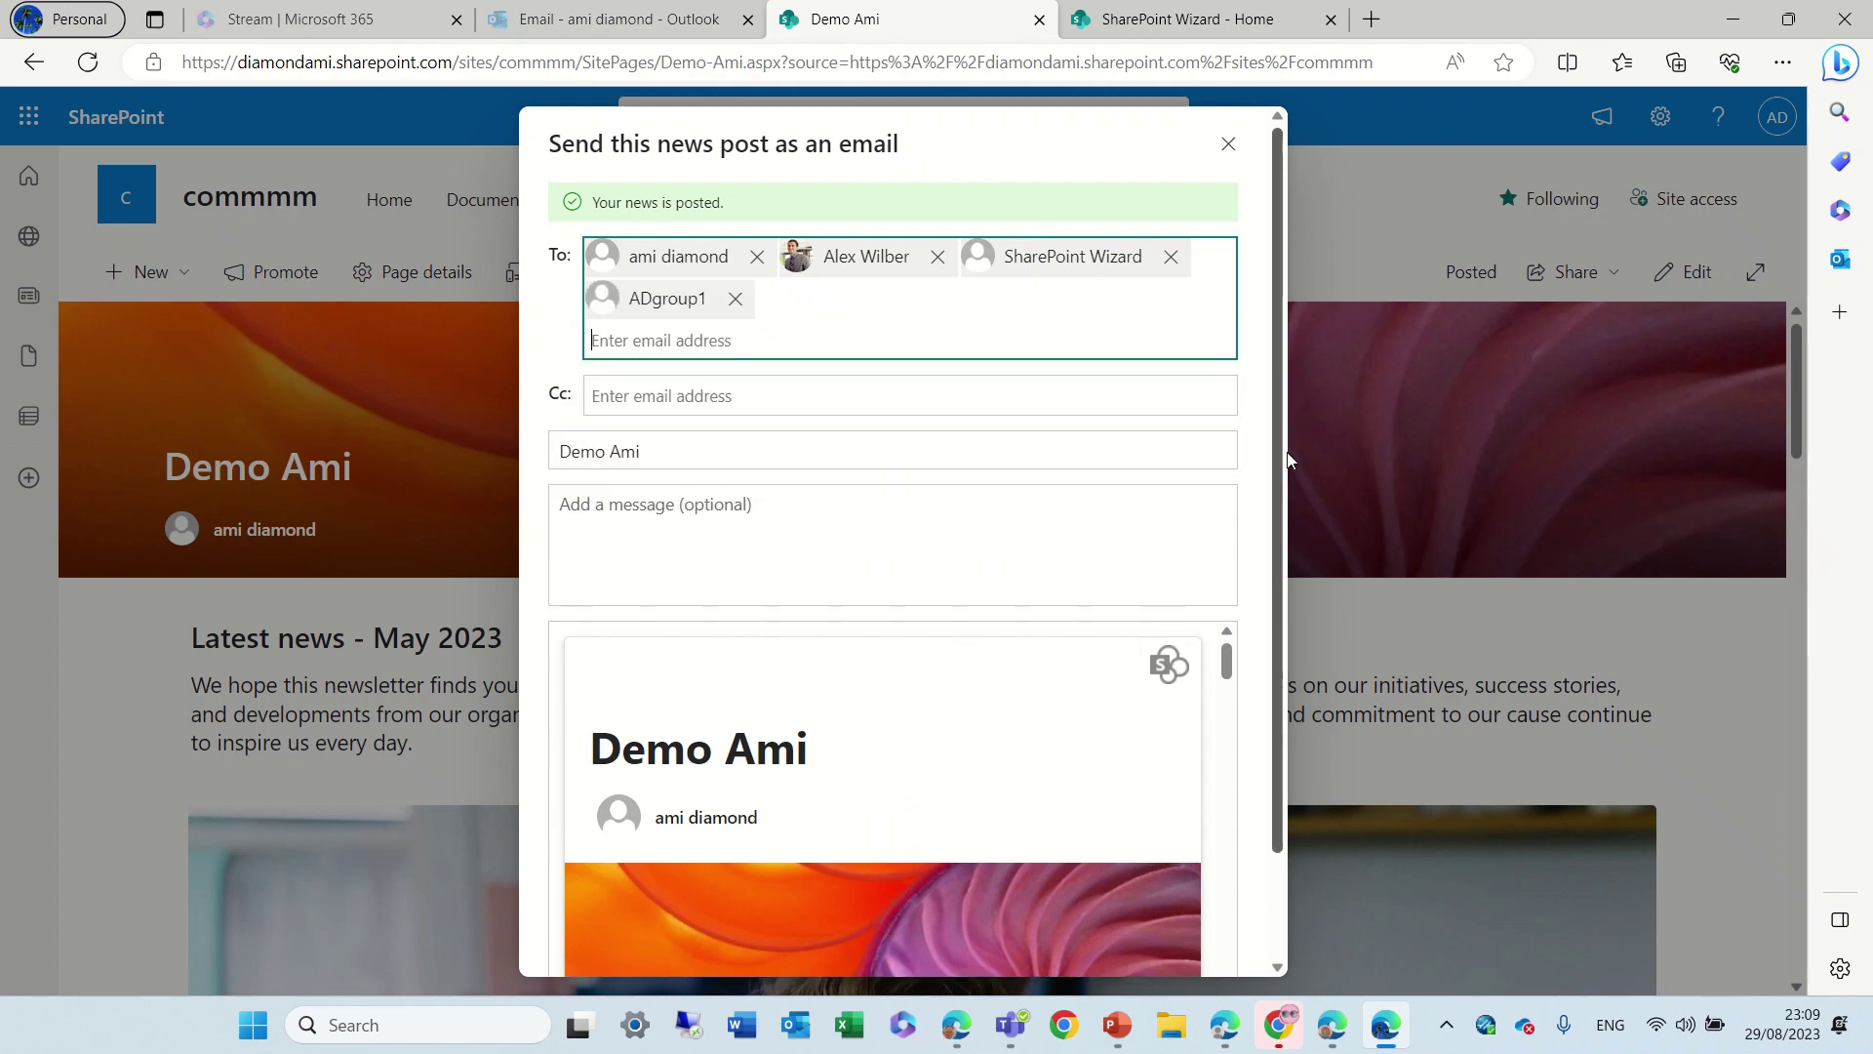
Add one colleague as the Cc recipient.
click(789, 385)
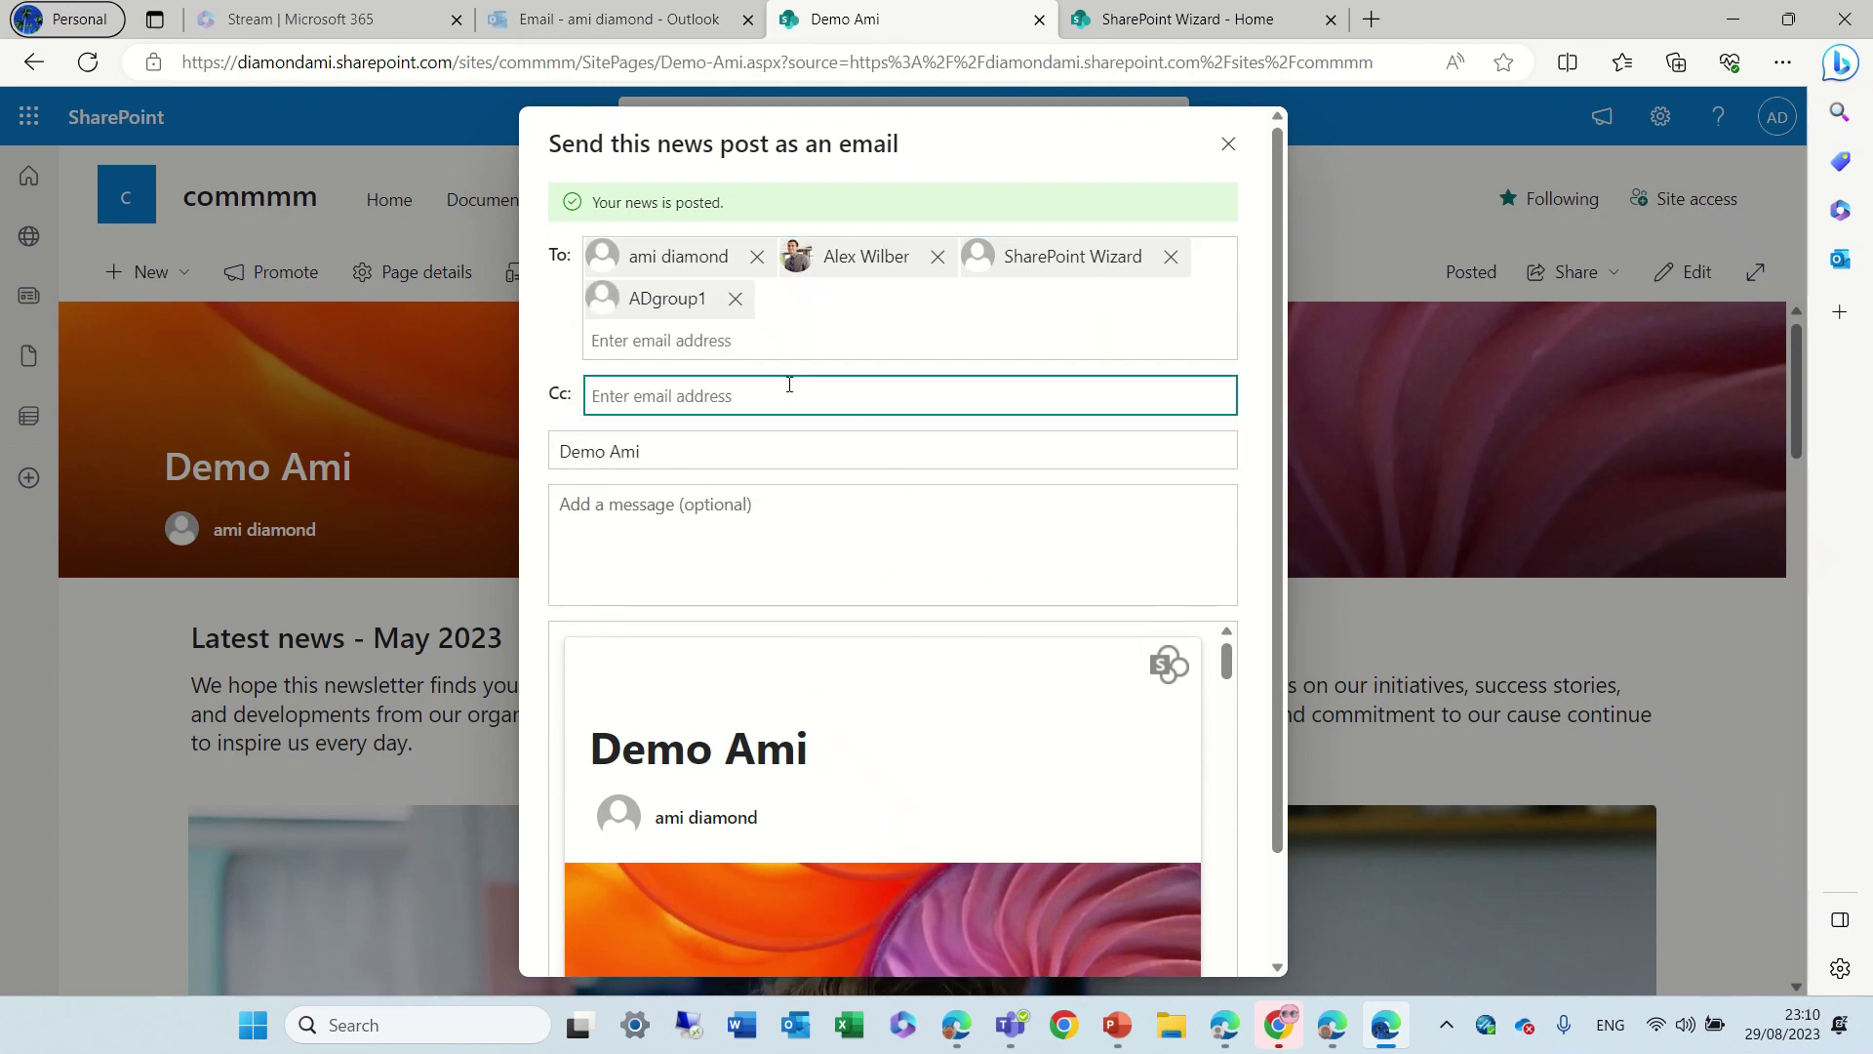
text(Meg)
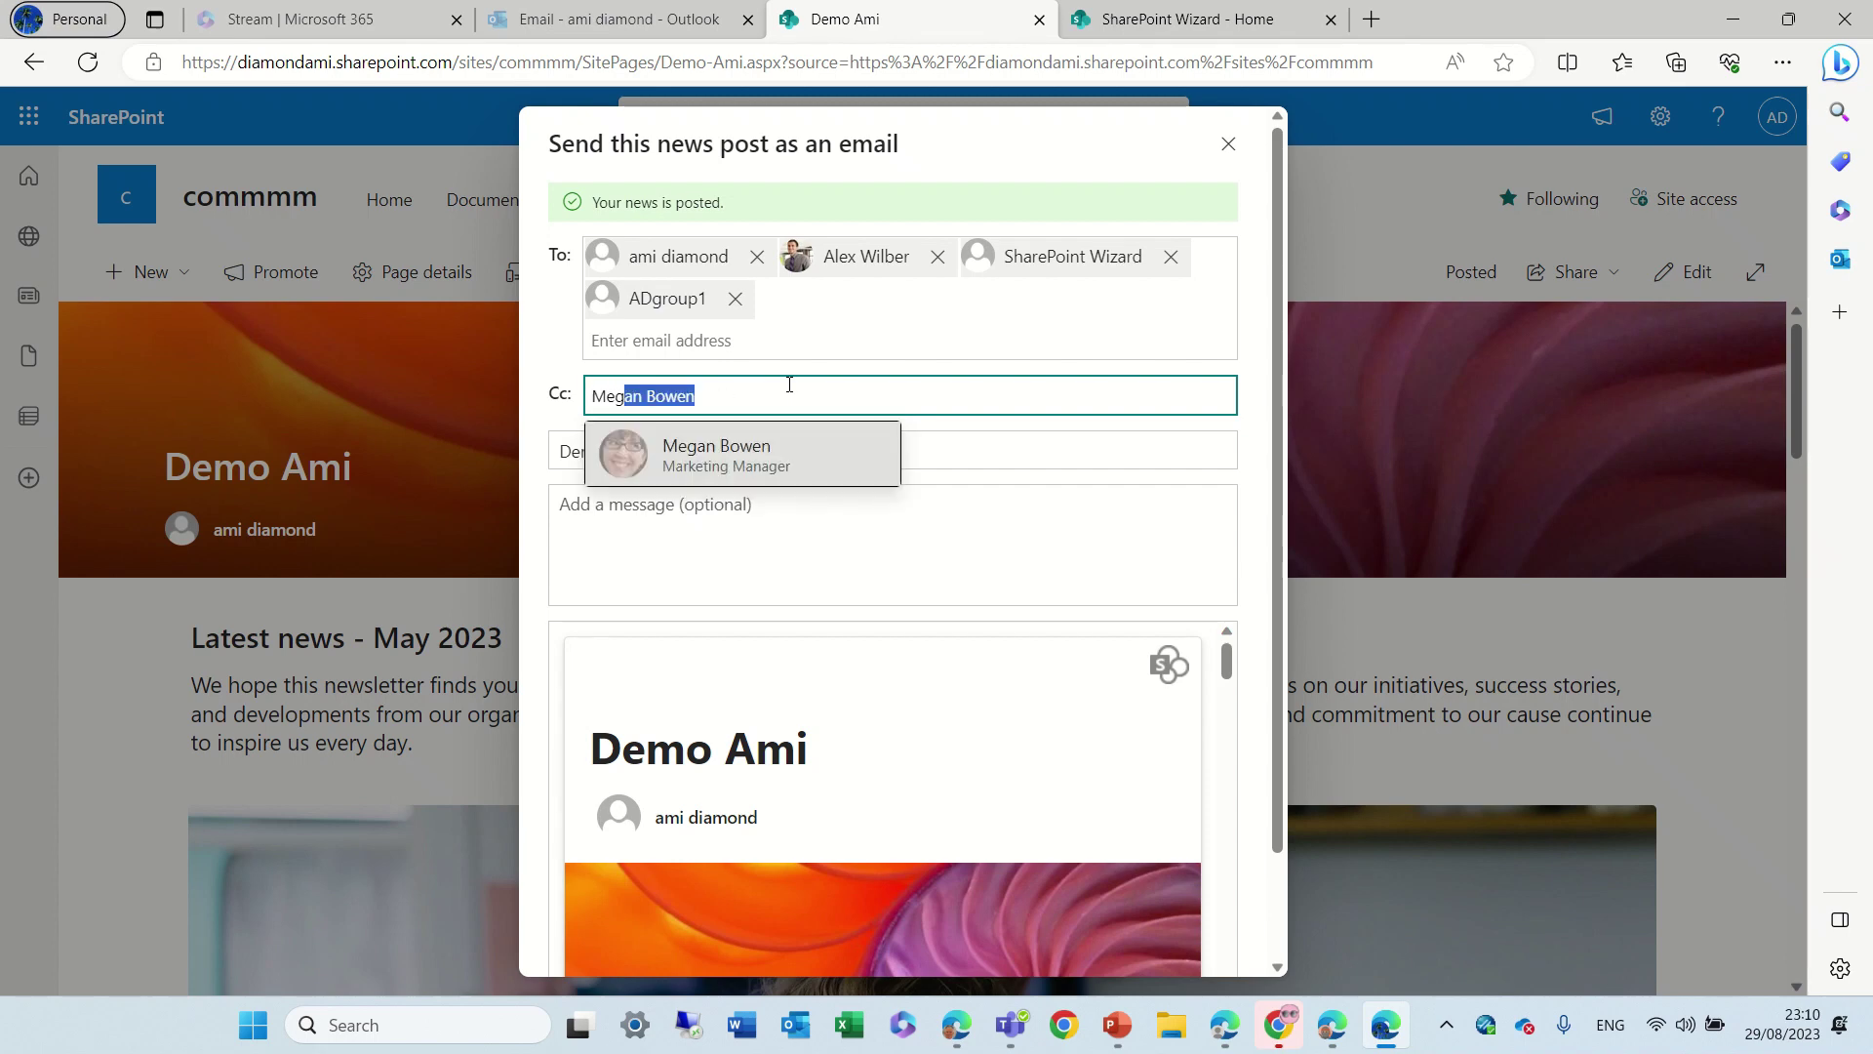
key(BackSpace)
key(BackSpace)
key(BackSpace)
key(BackSpace)
text(lee)
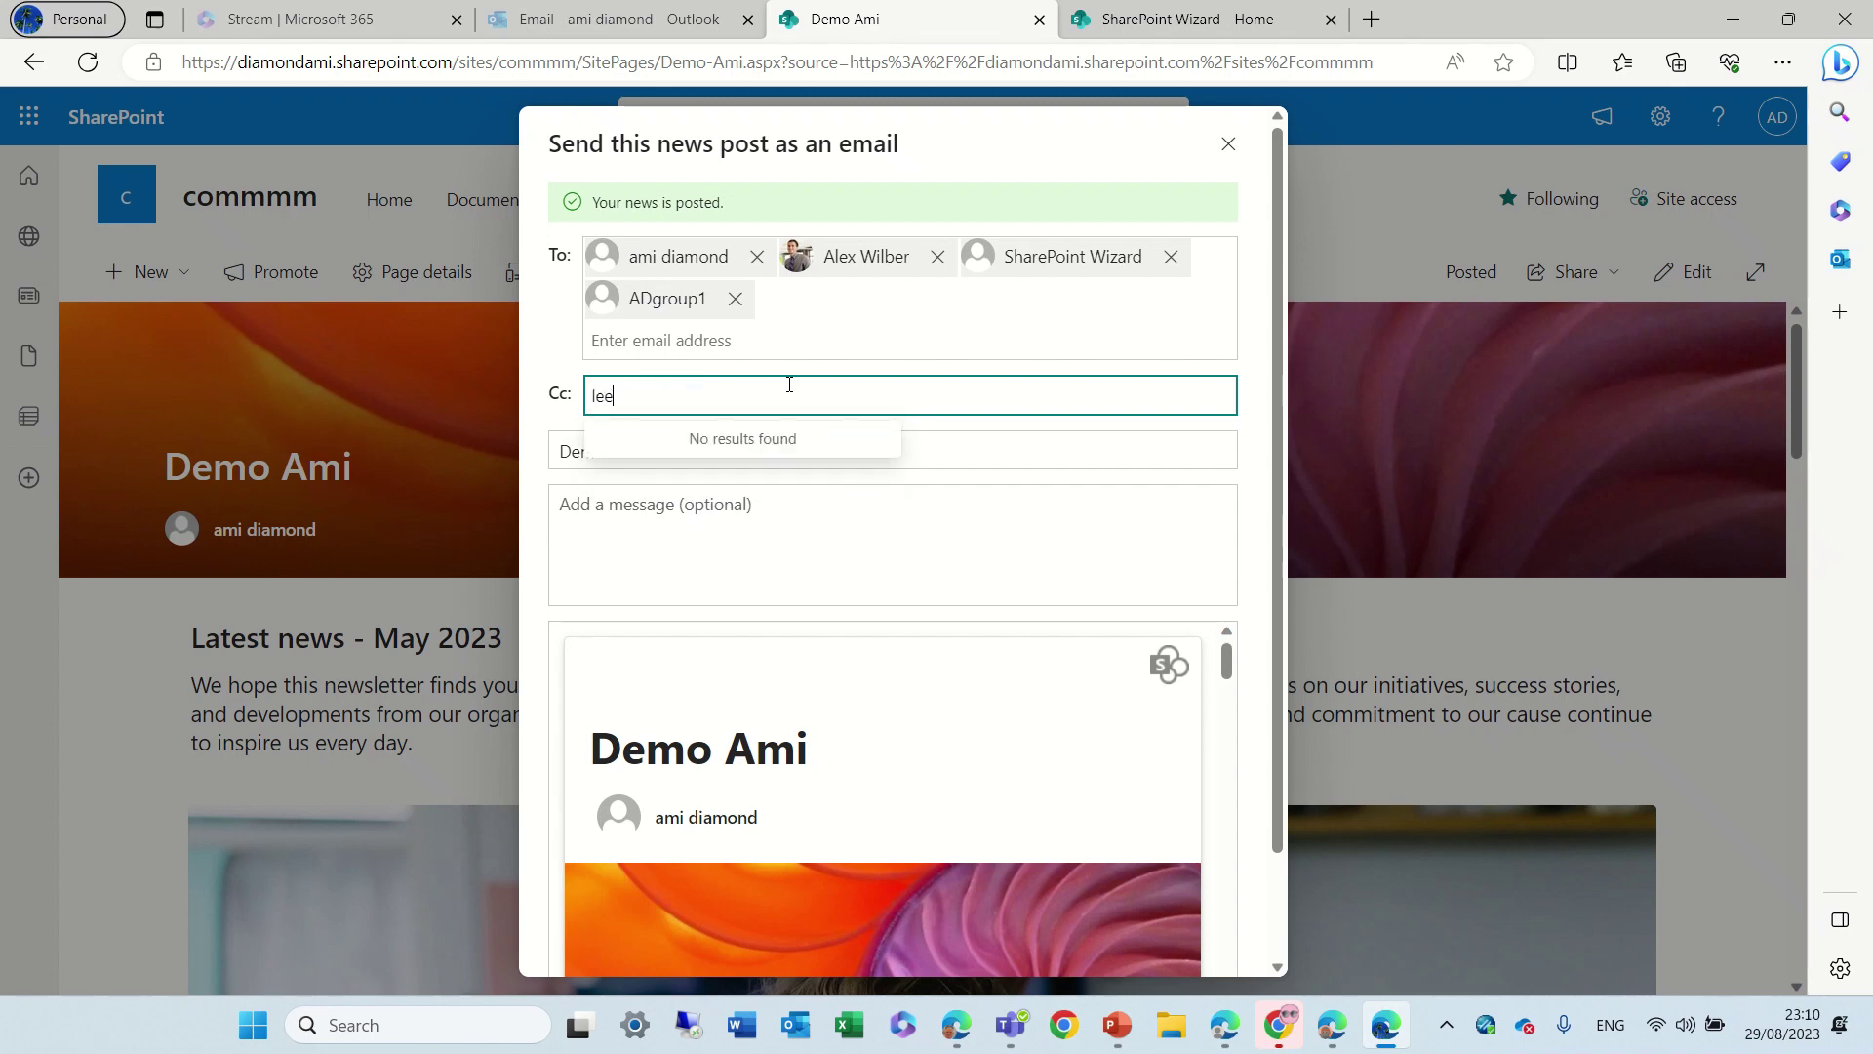
click(717, 458)
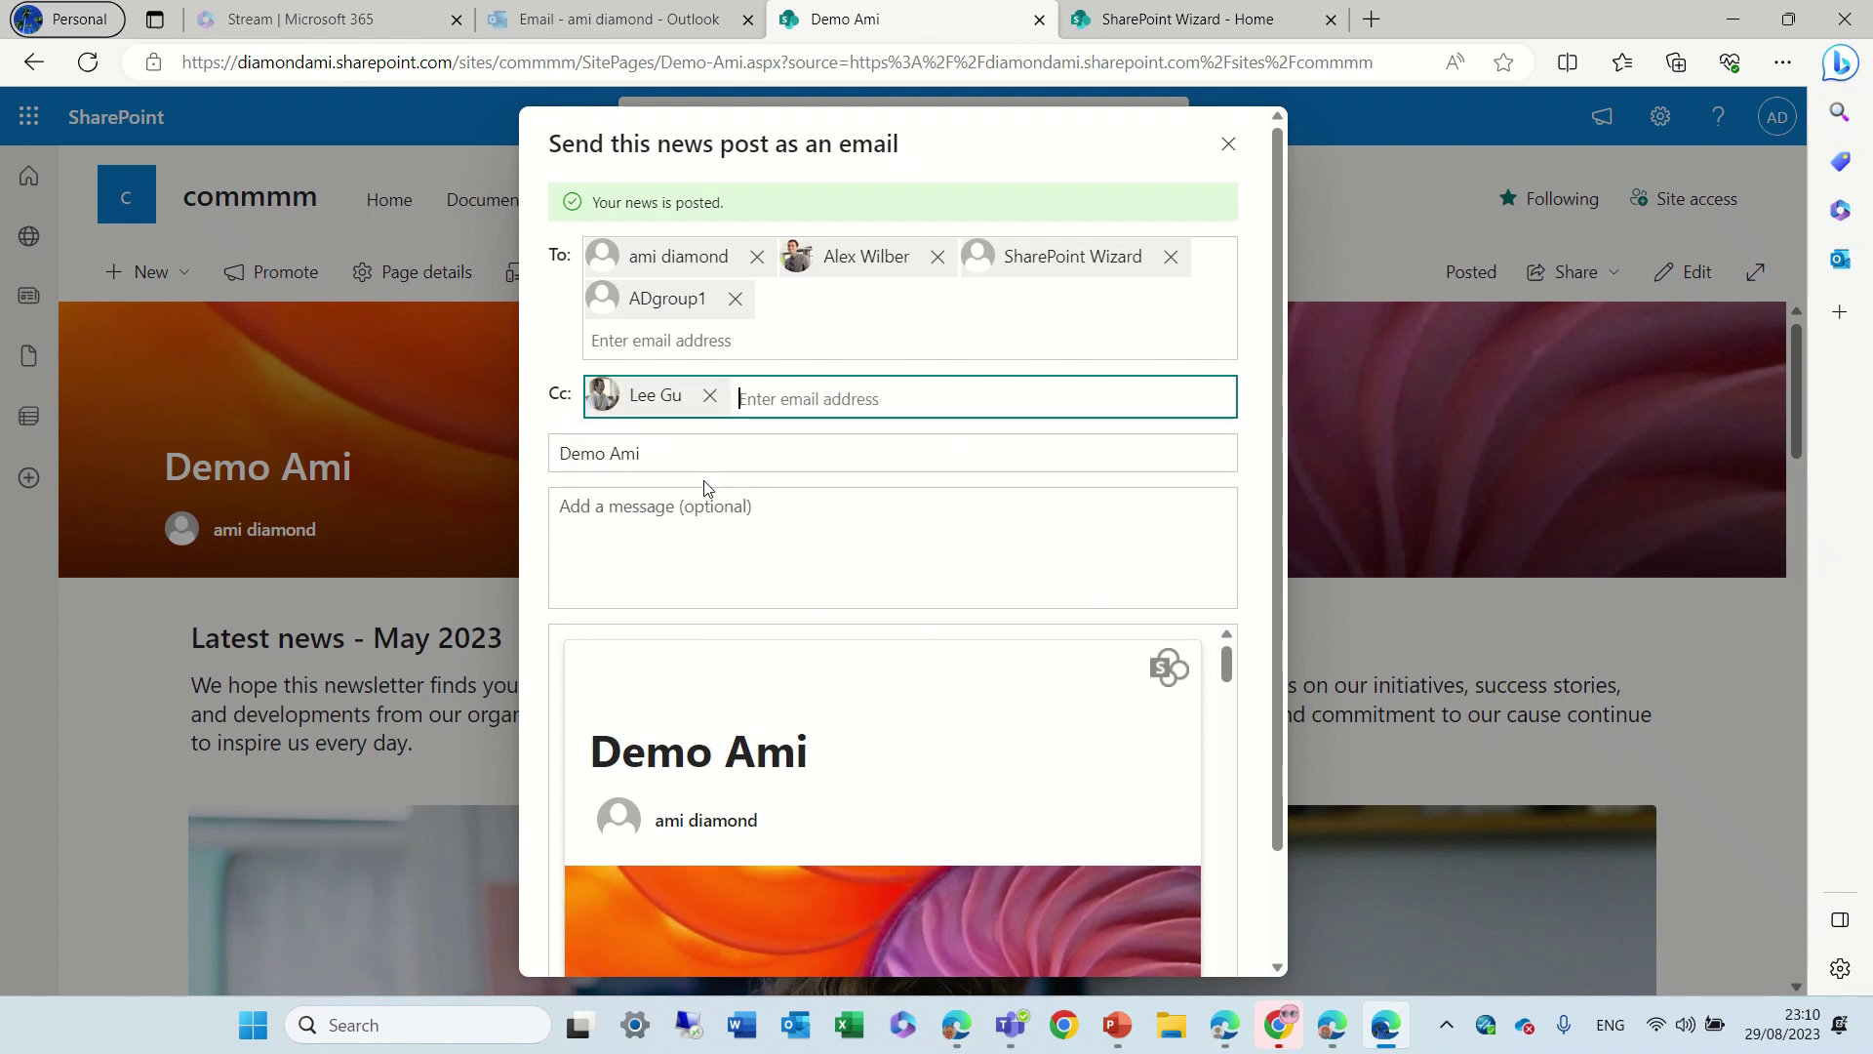
click(682, 461)
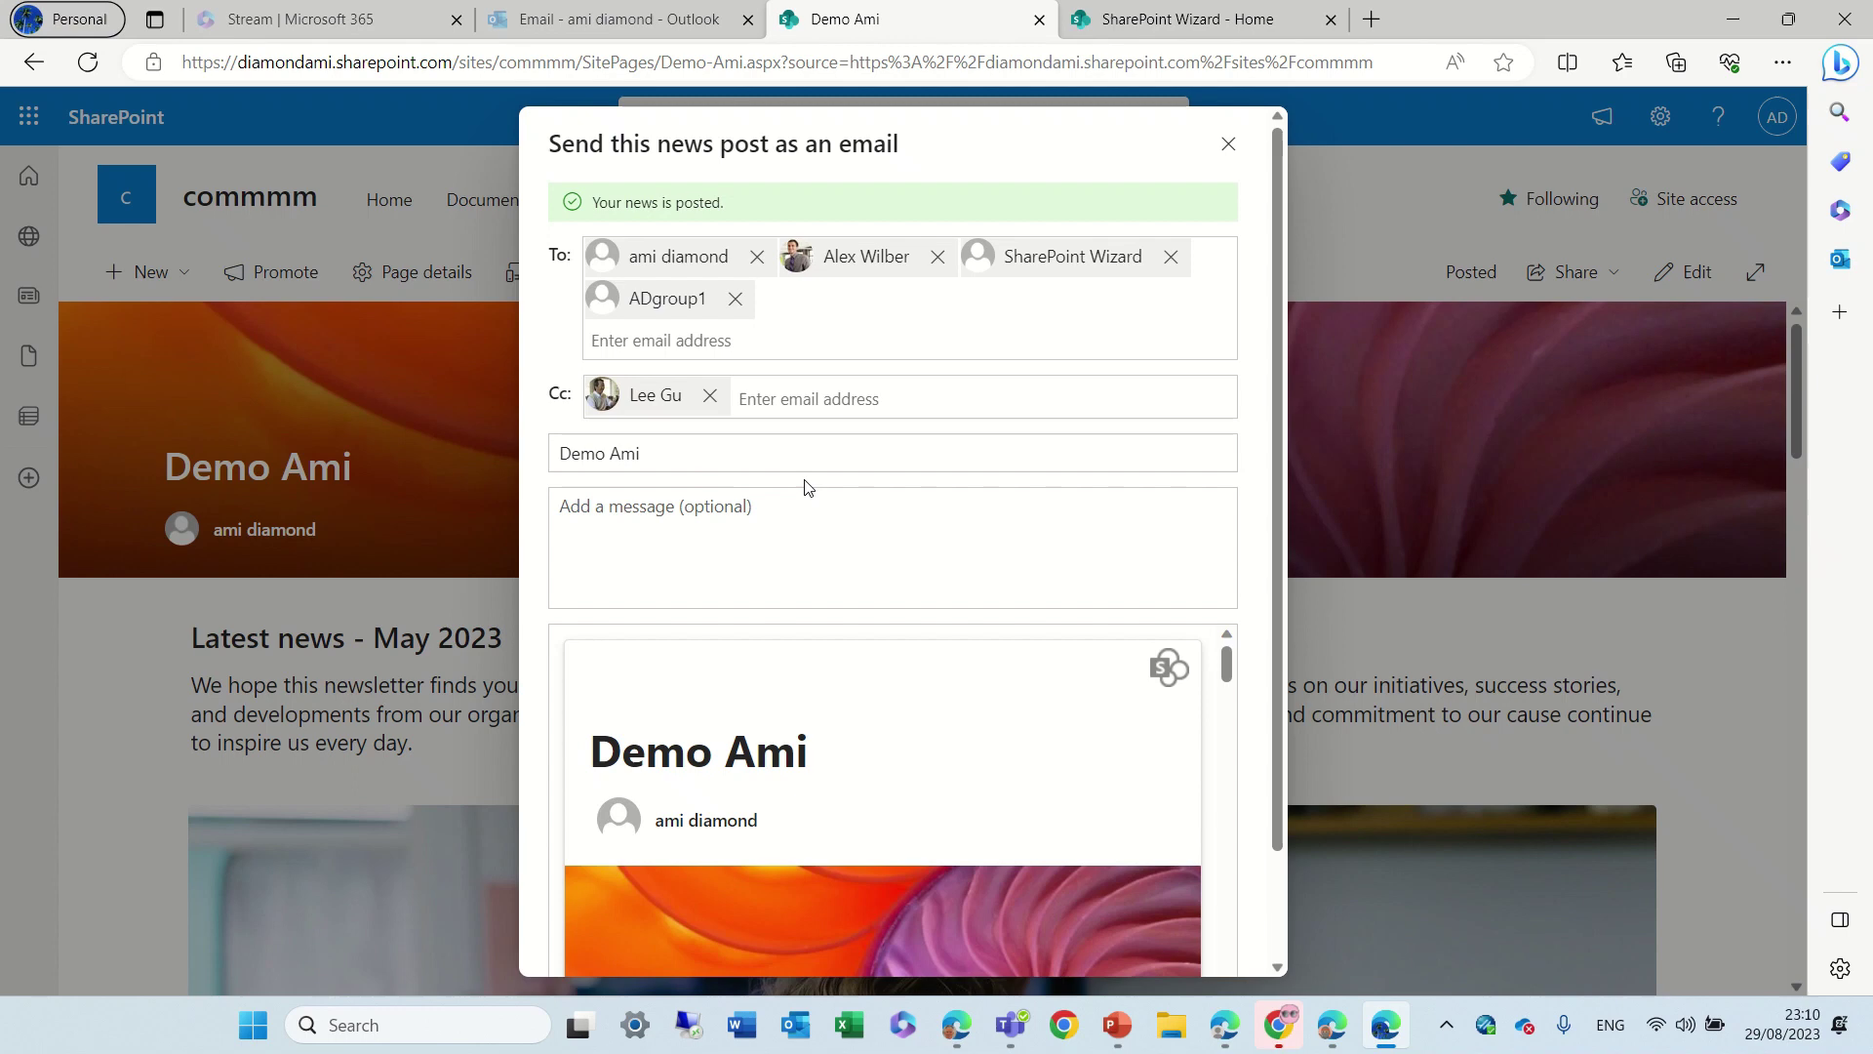
Write the message 'This is a test', keeping the full page rather than a link.
click(869, 518)
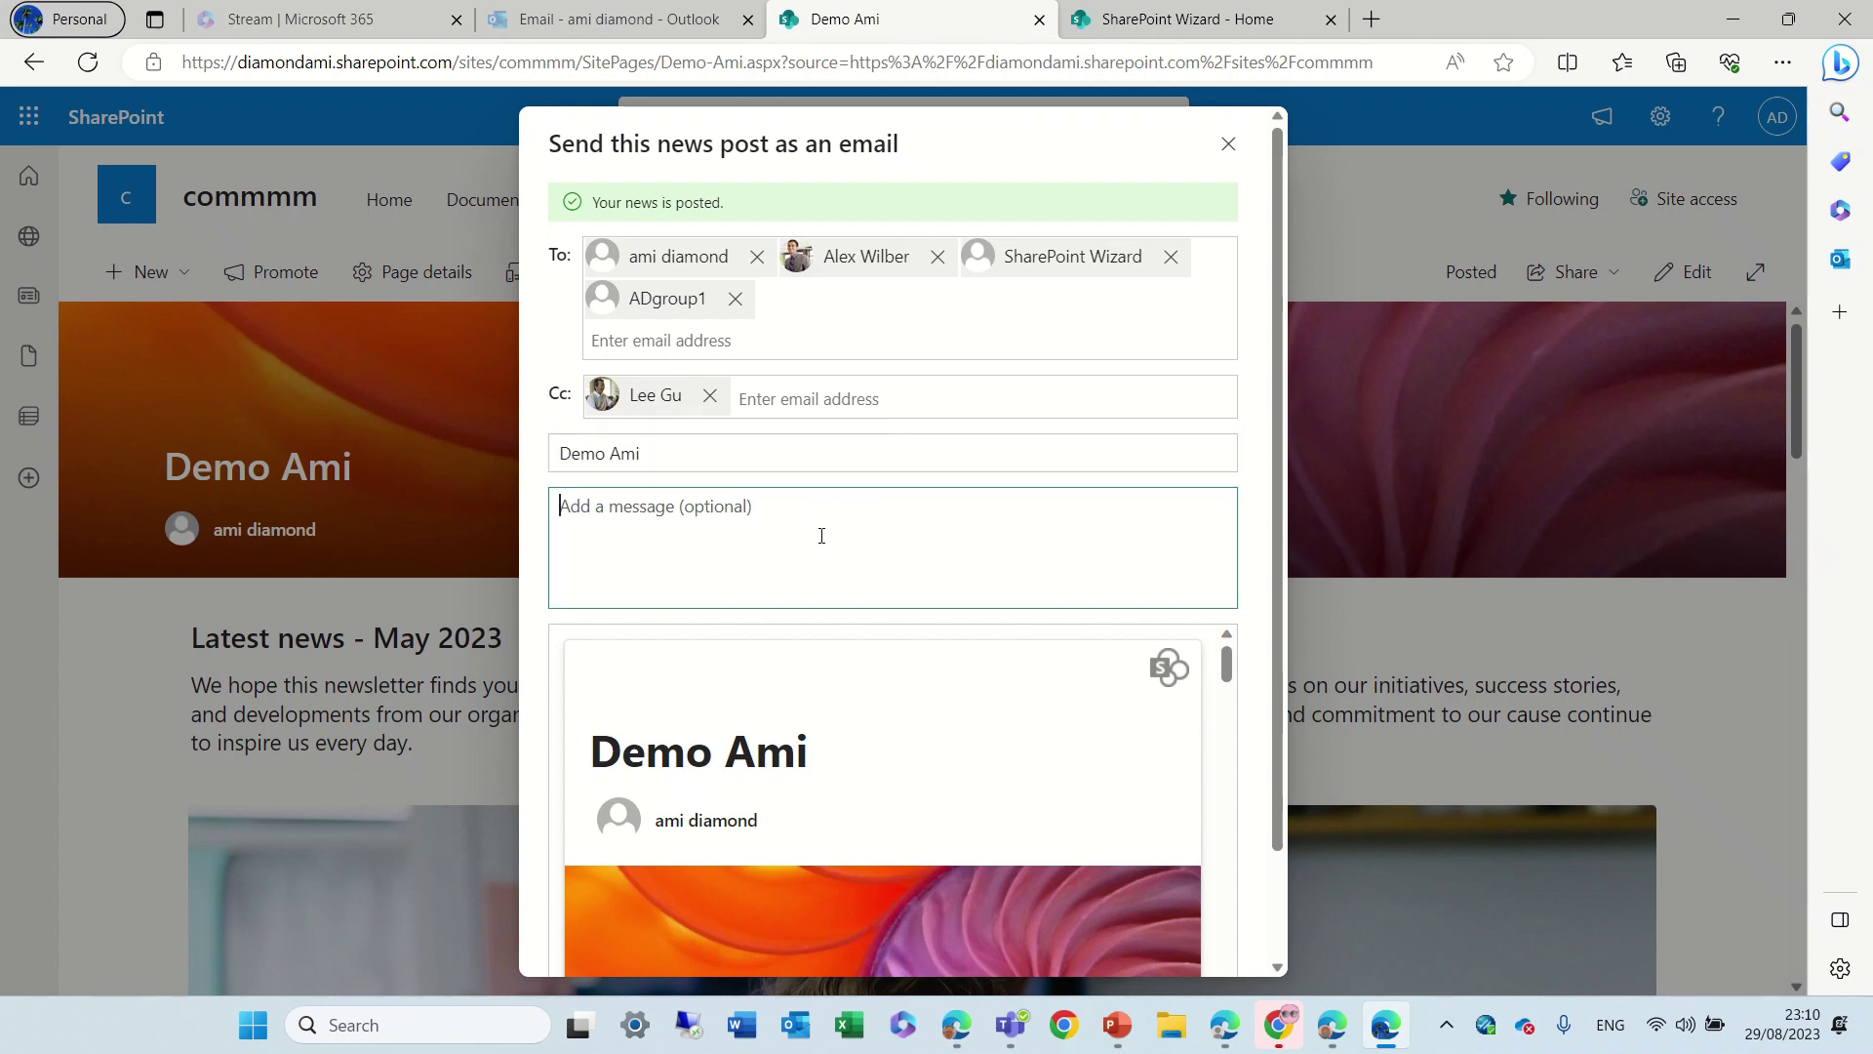
text(This is a test)
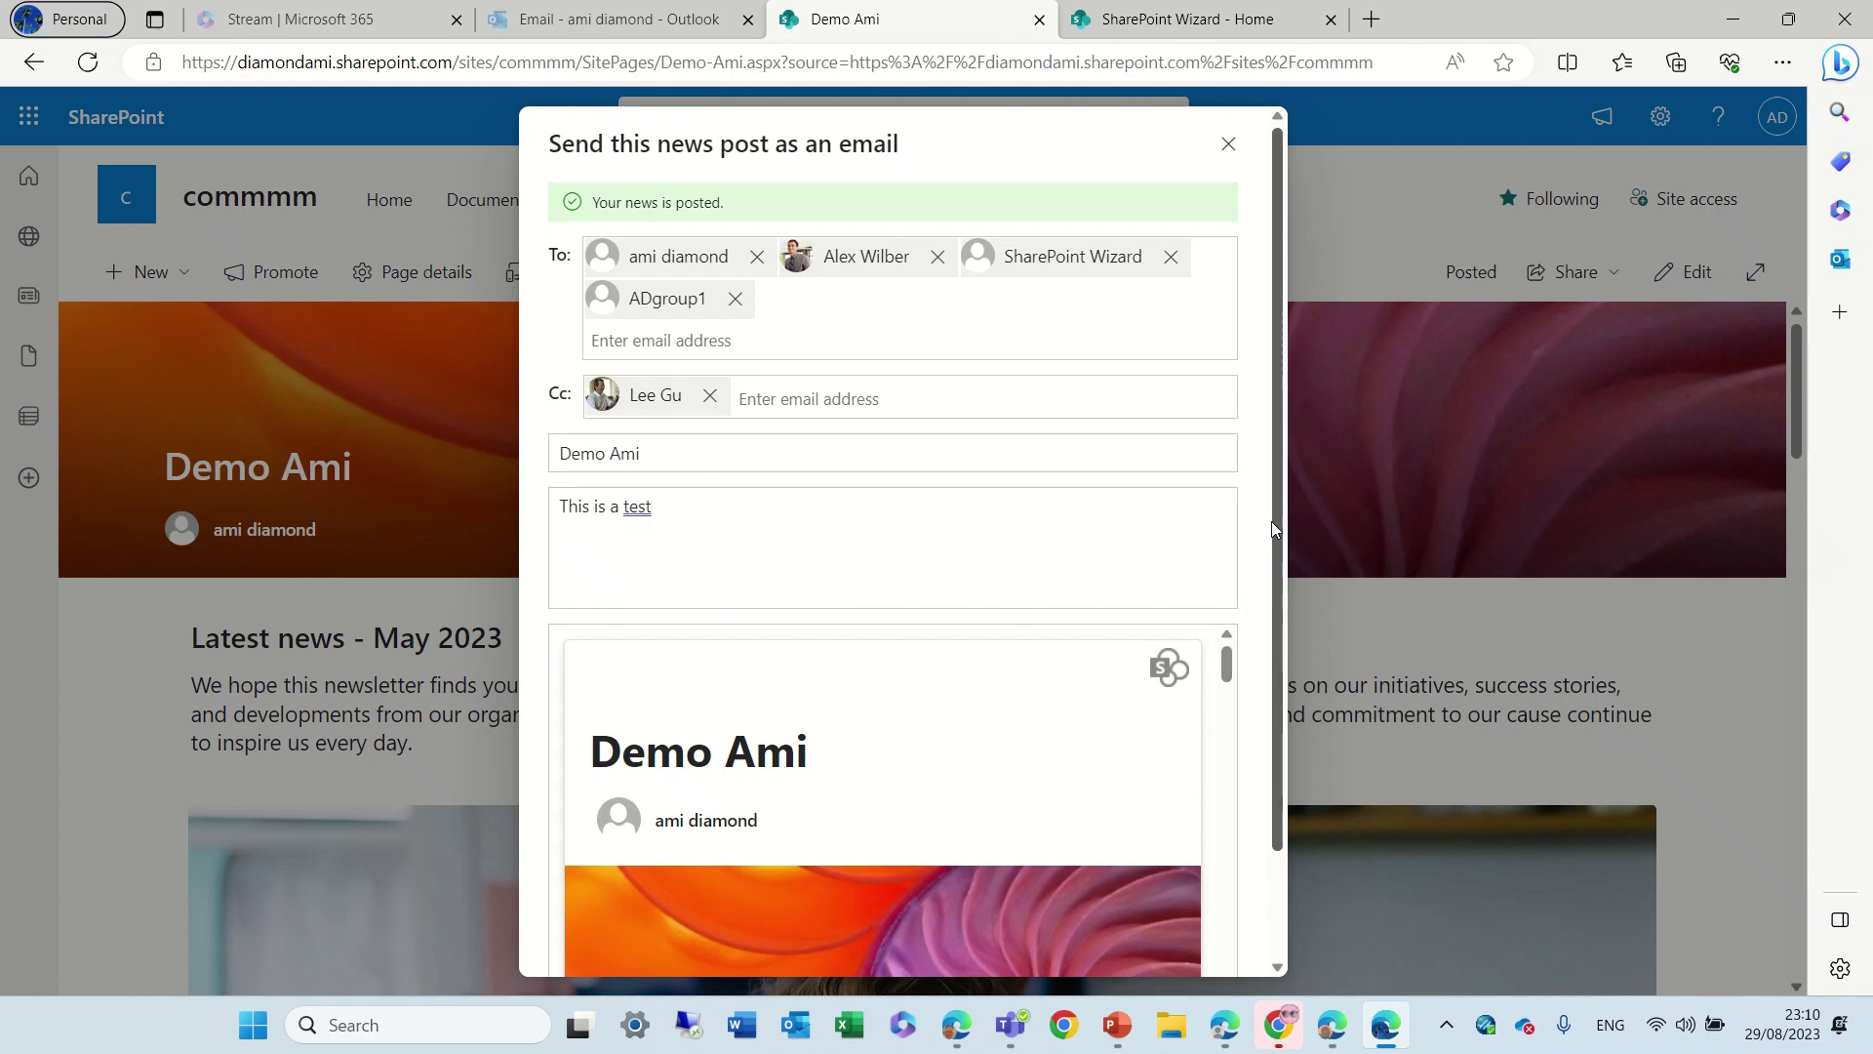
drag(1275, 523, 1268, 693)
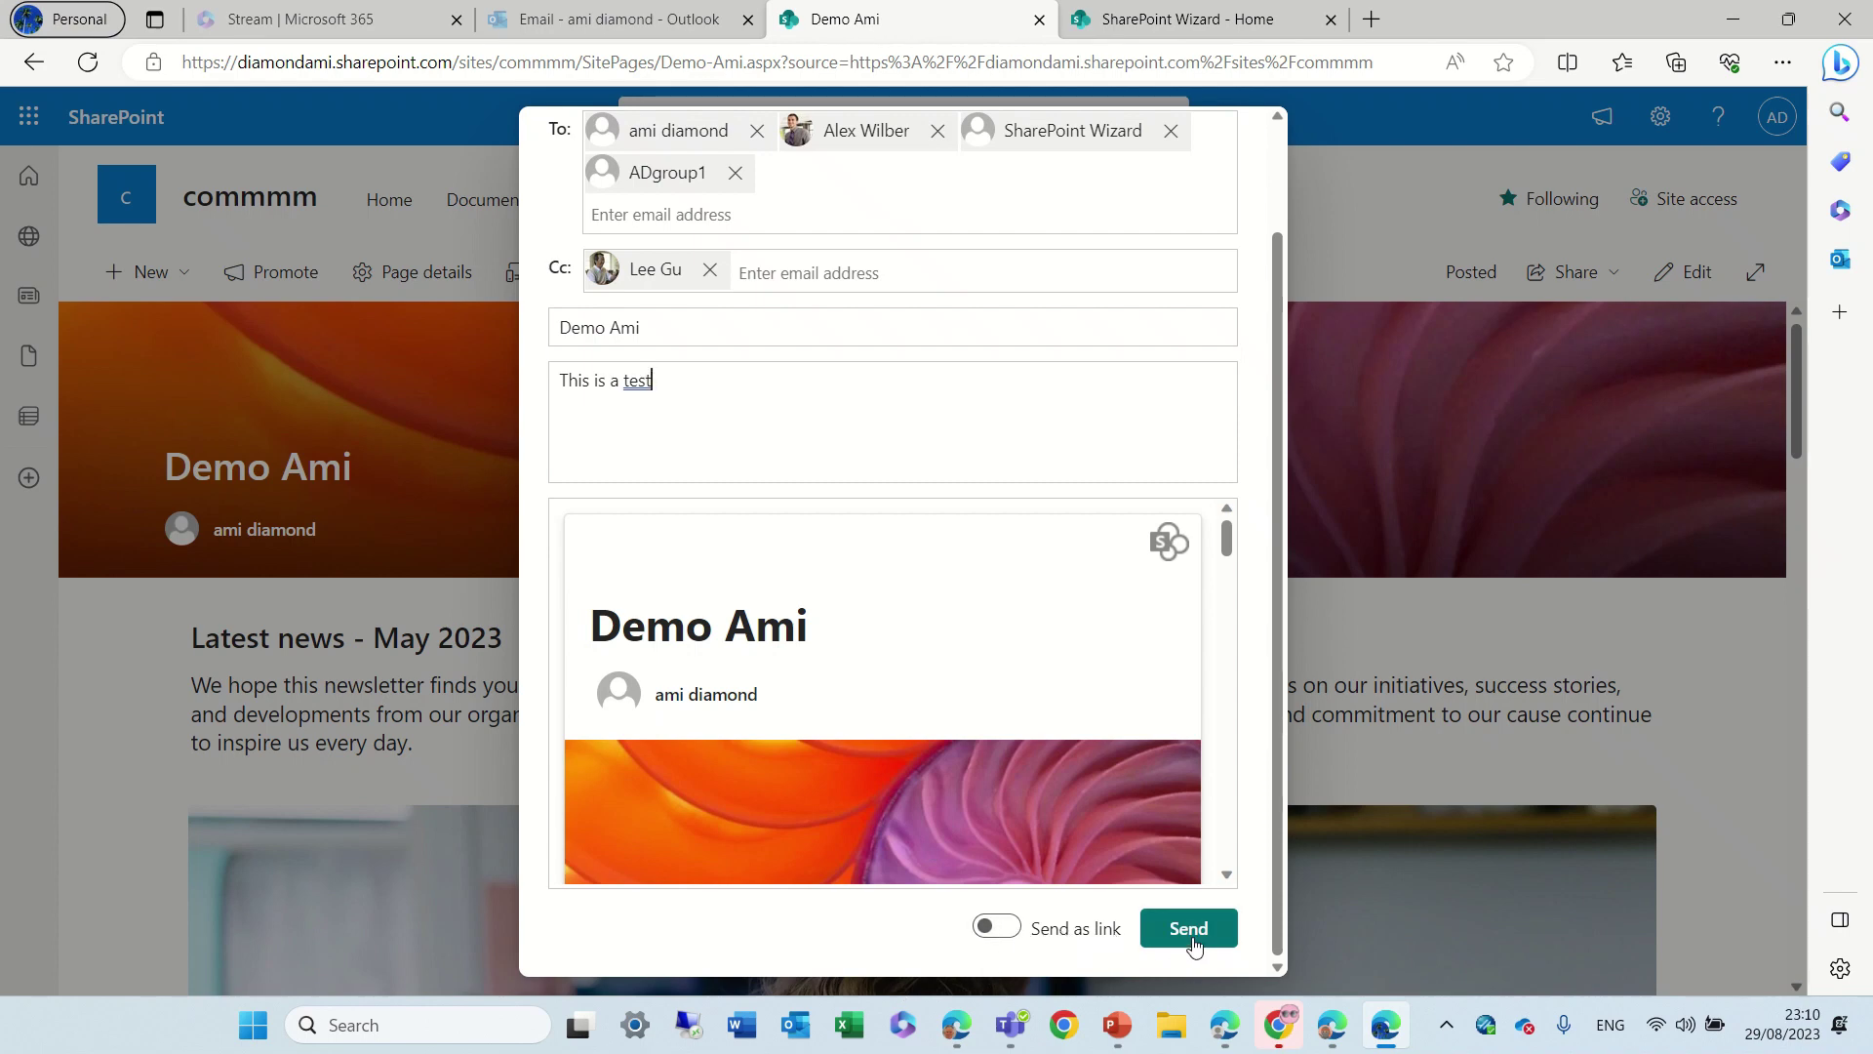
click(1015, 932)
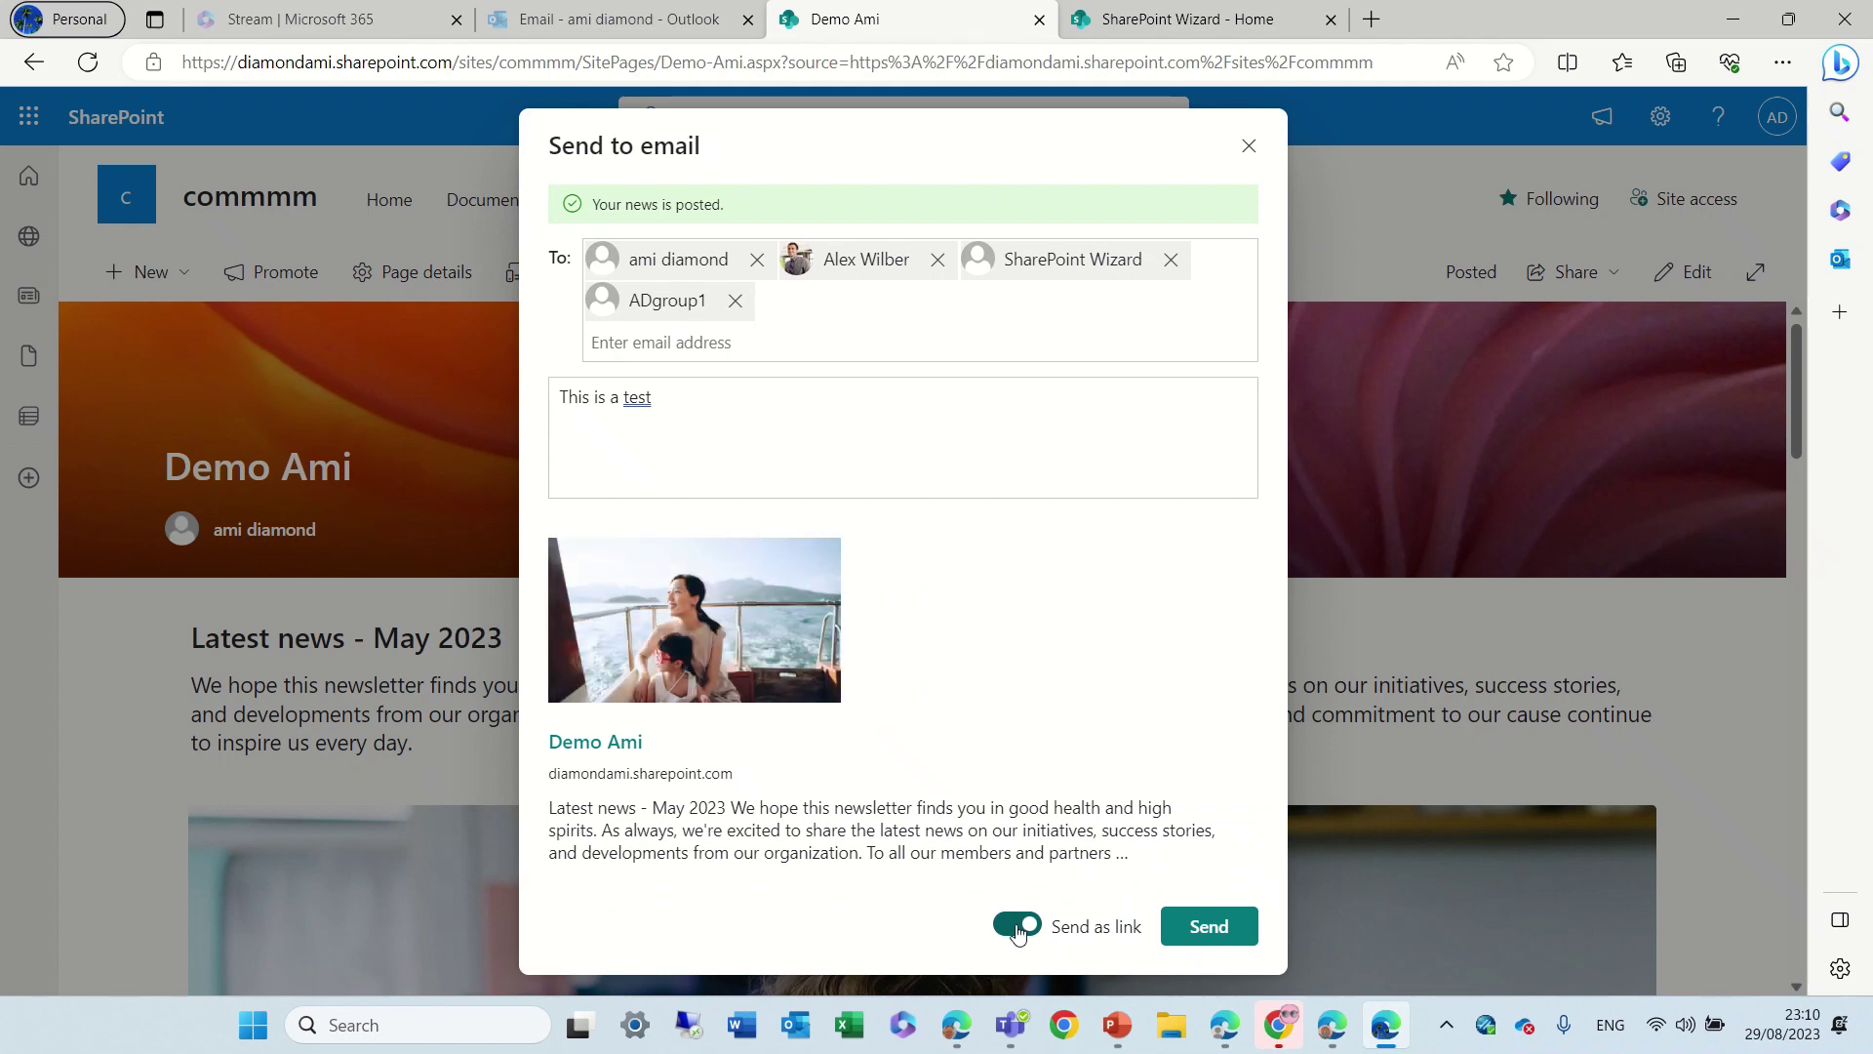
click(1016, 925)
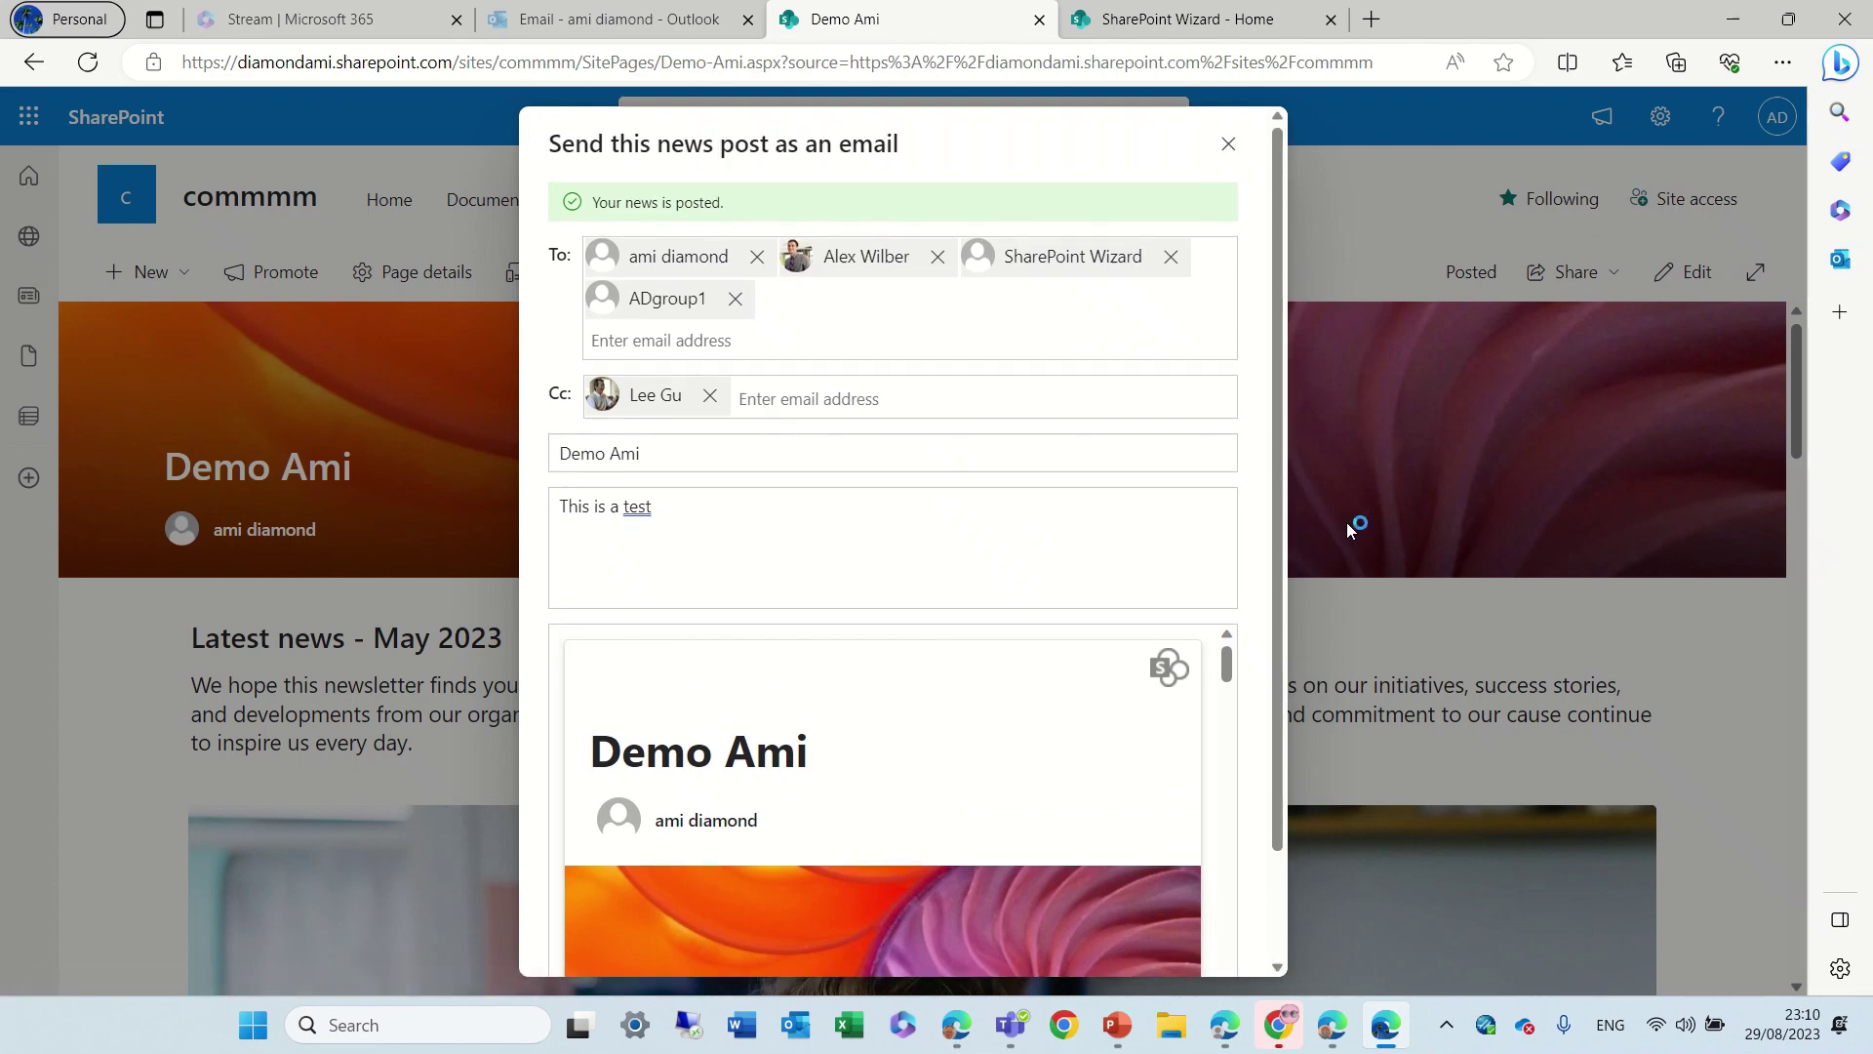
Send the email and dismiss the Email sent! confirmation.
scroll(1281, 395, down, 2)
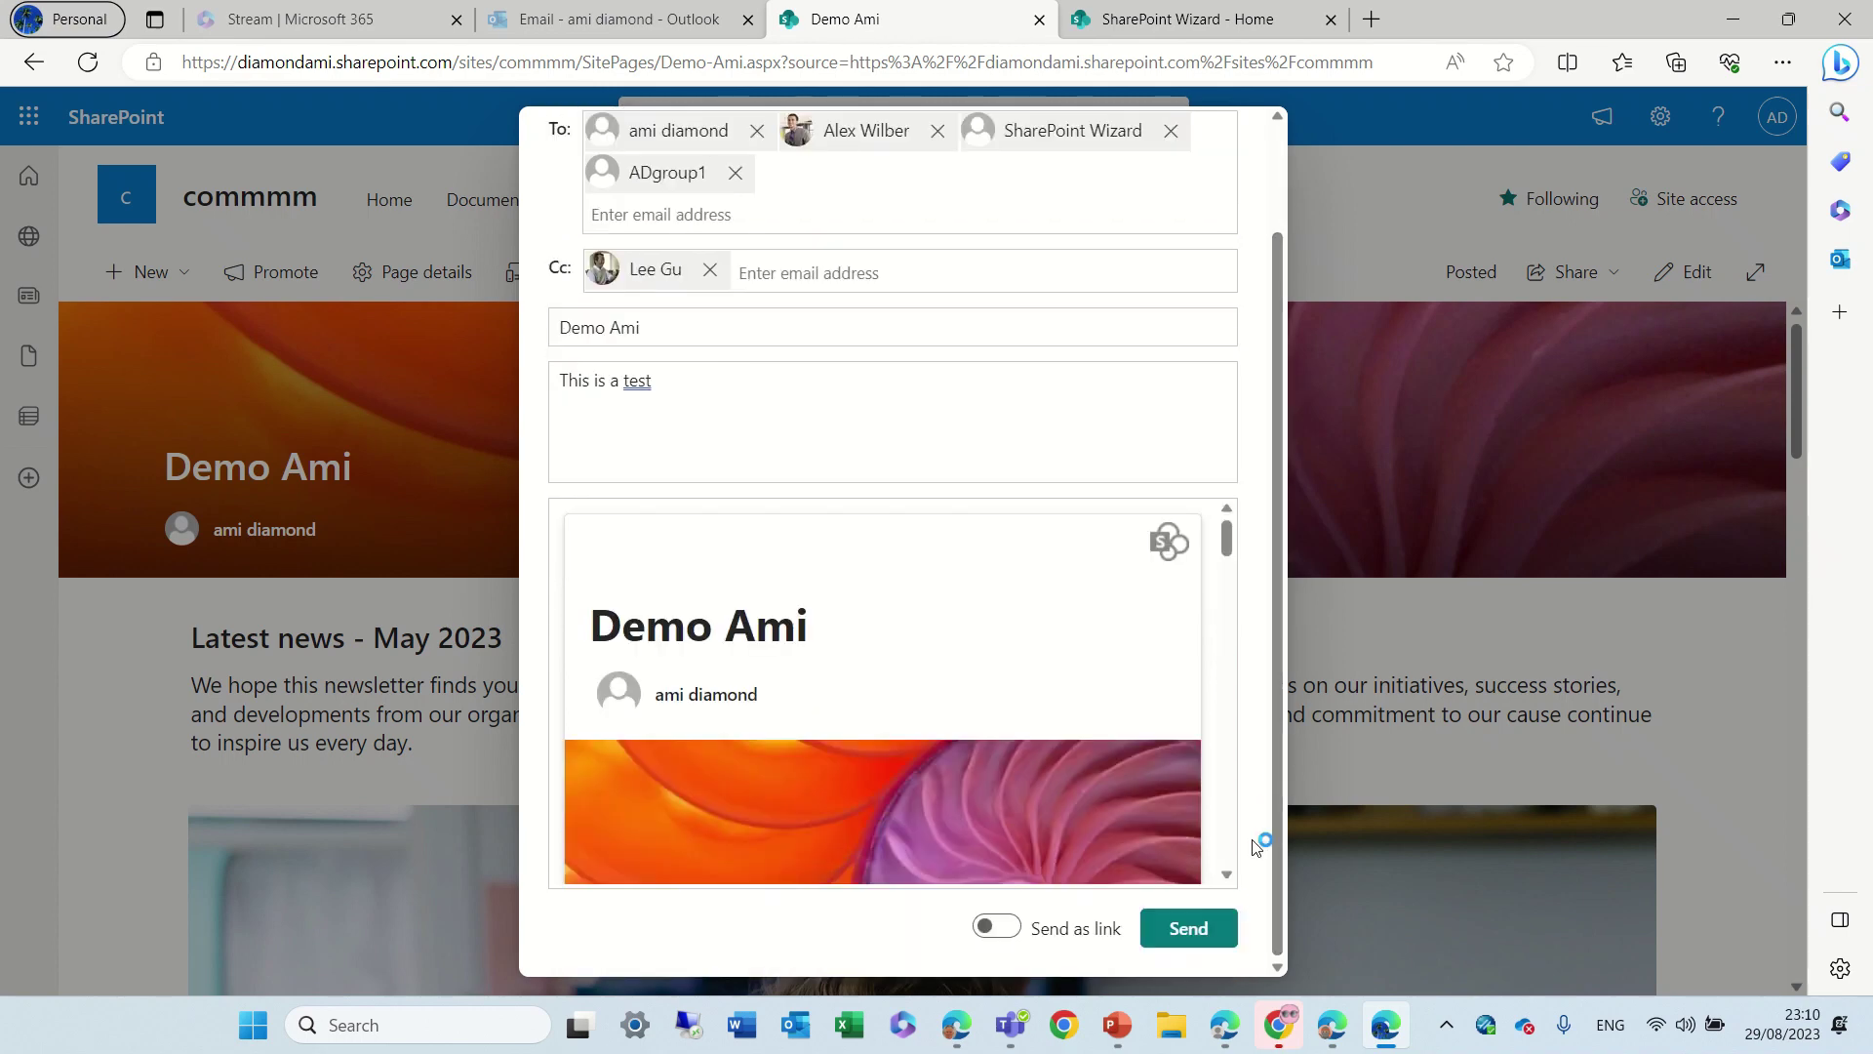
click(1211, 927)
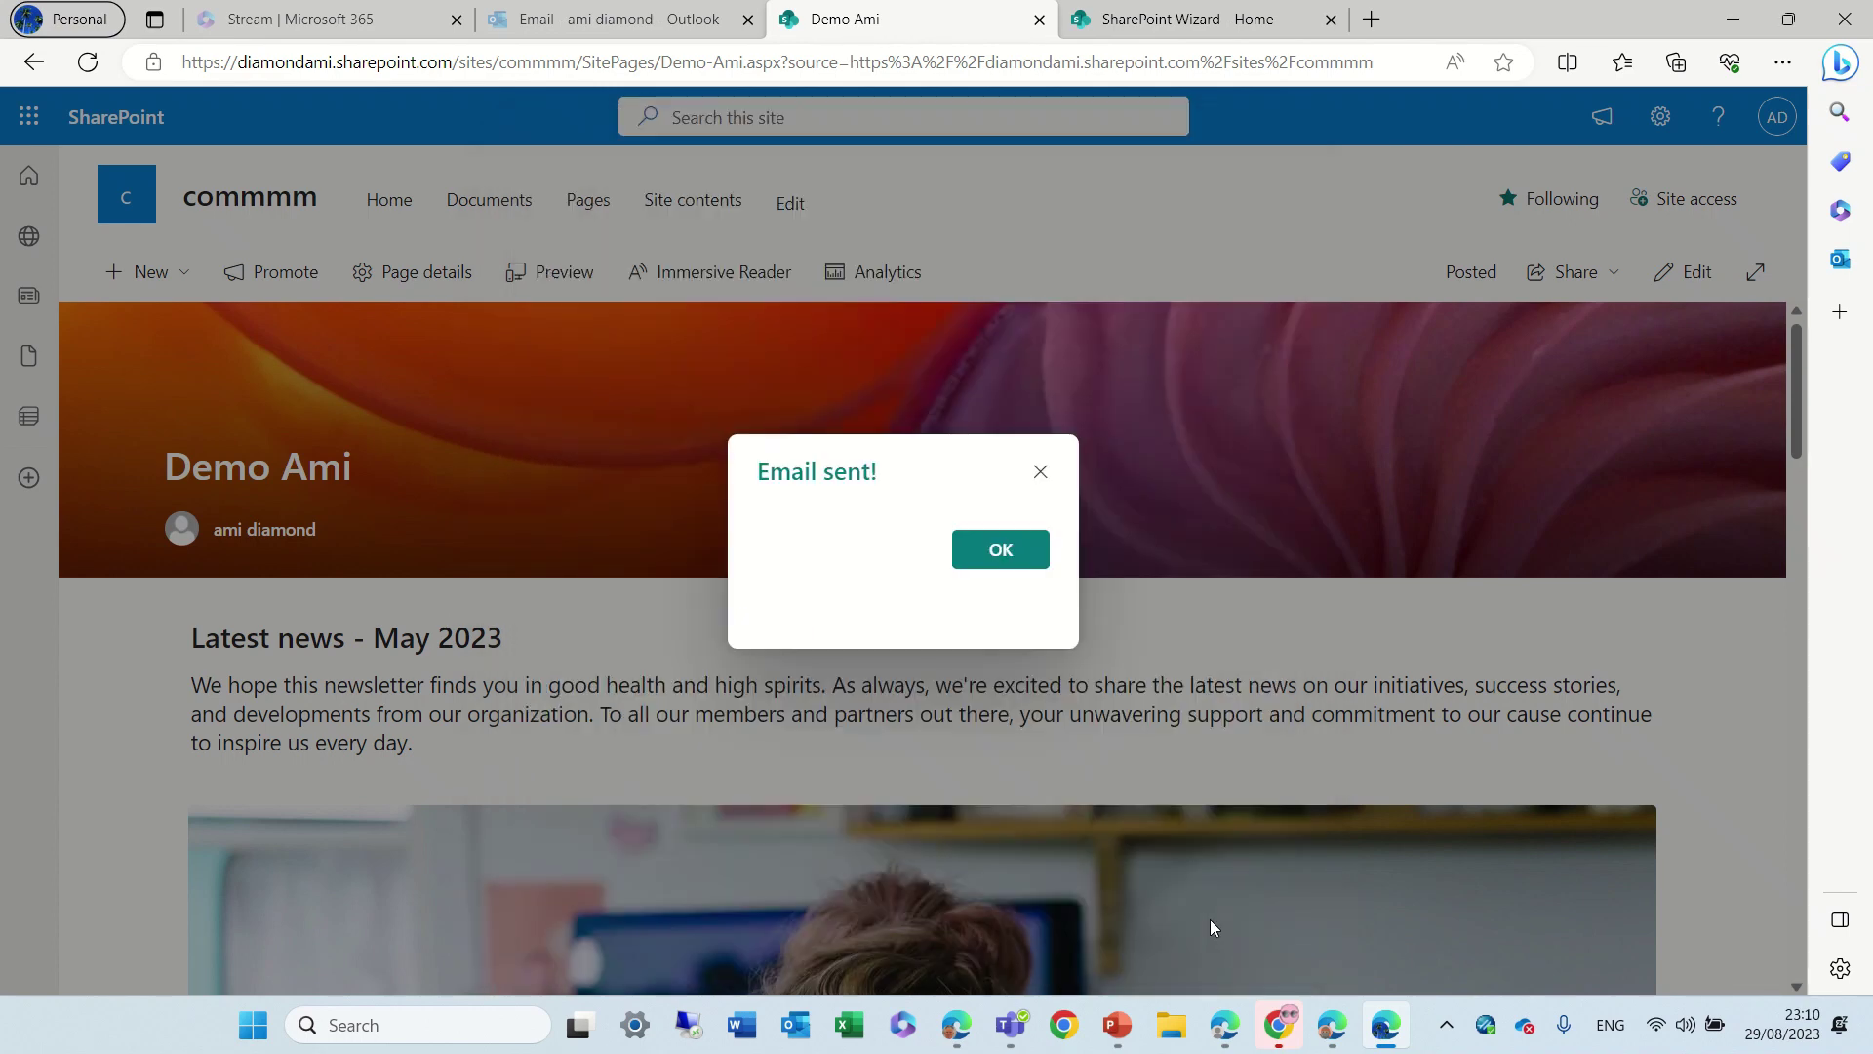
click(1001, 550)
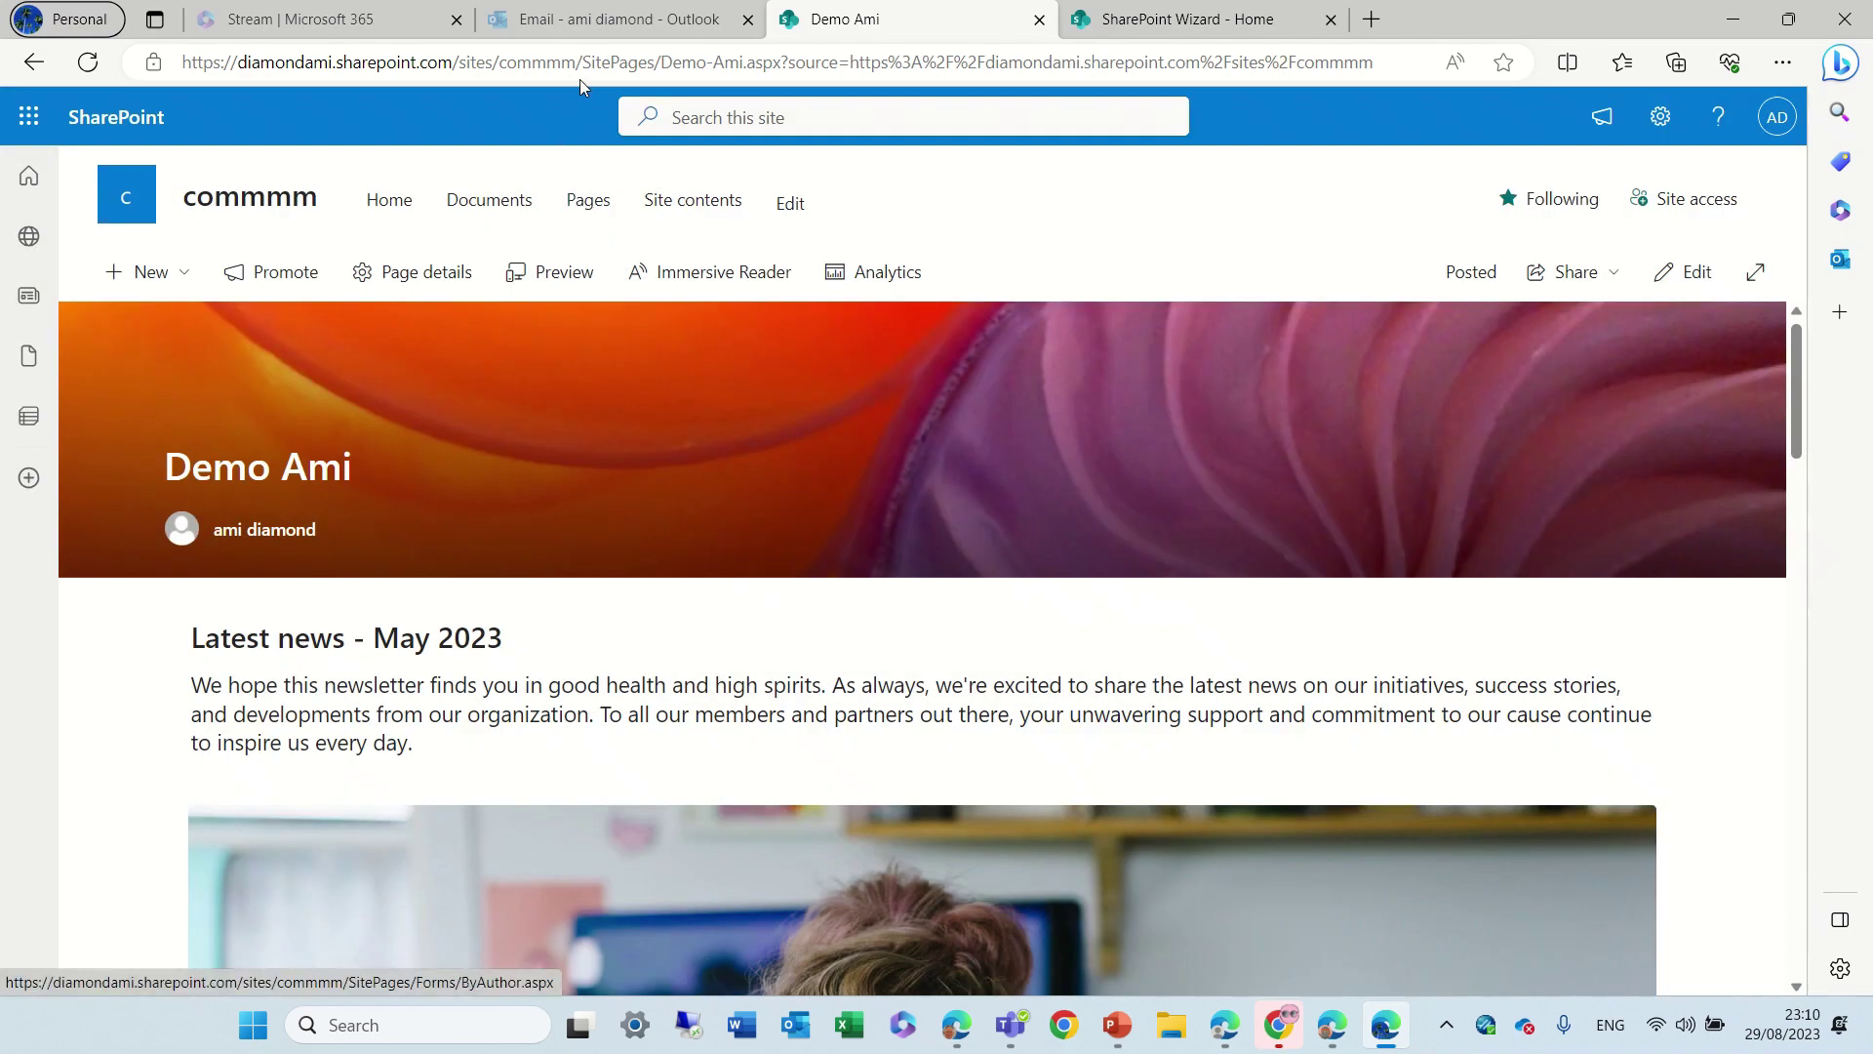
Reload the SharePoint Wizard group inbox in Outlook twice to fetch newly arrived mail.
click(634, 22)
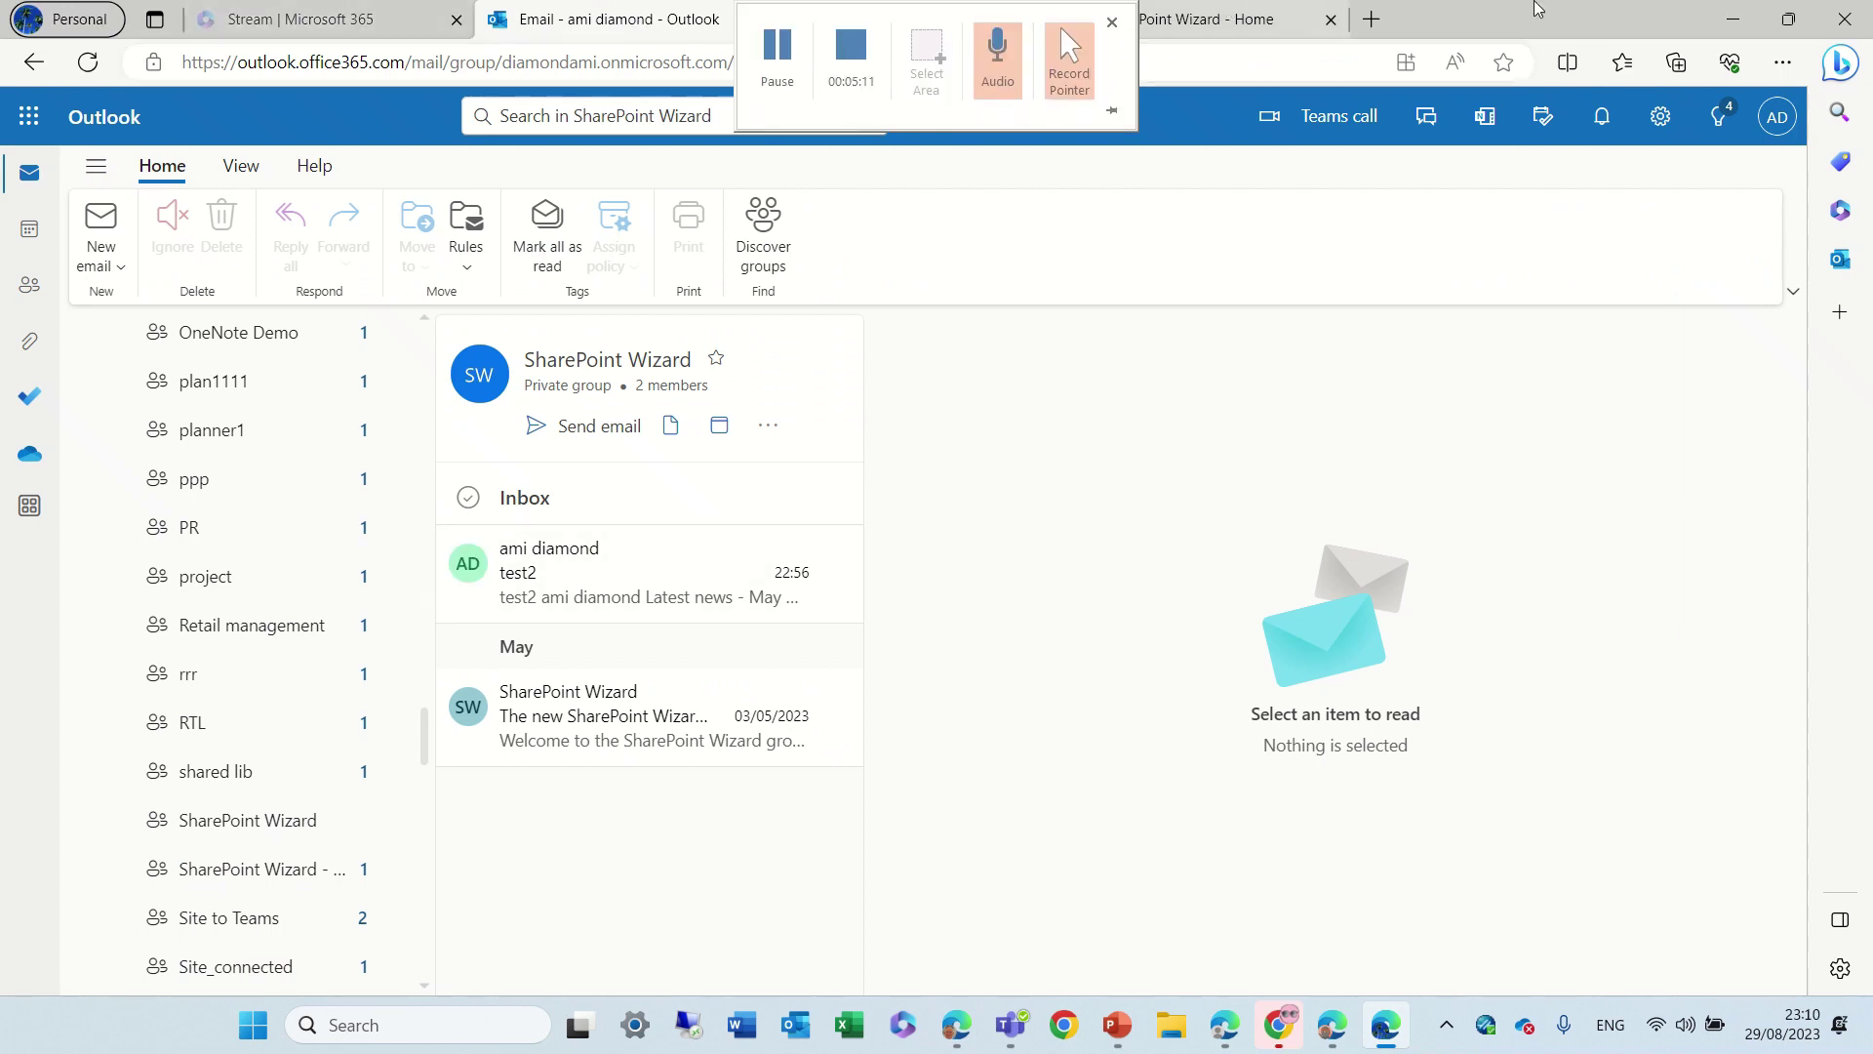
click(88, 62)
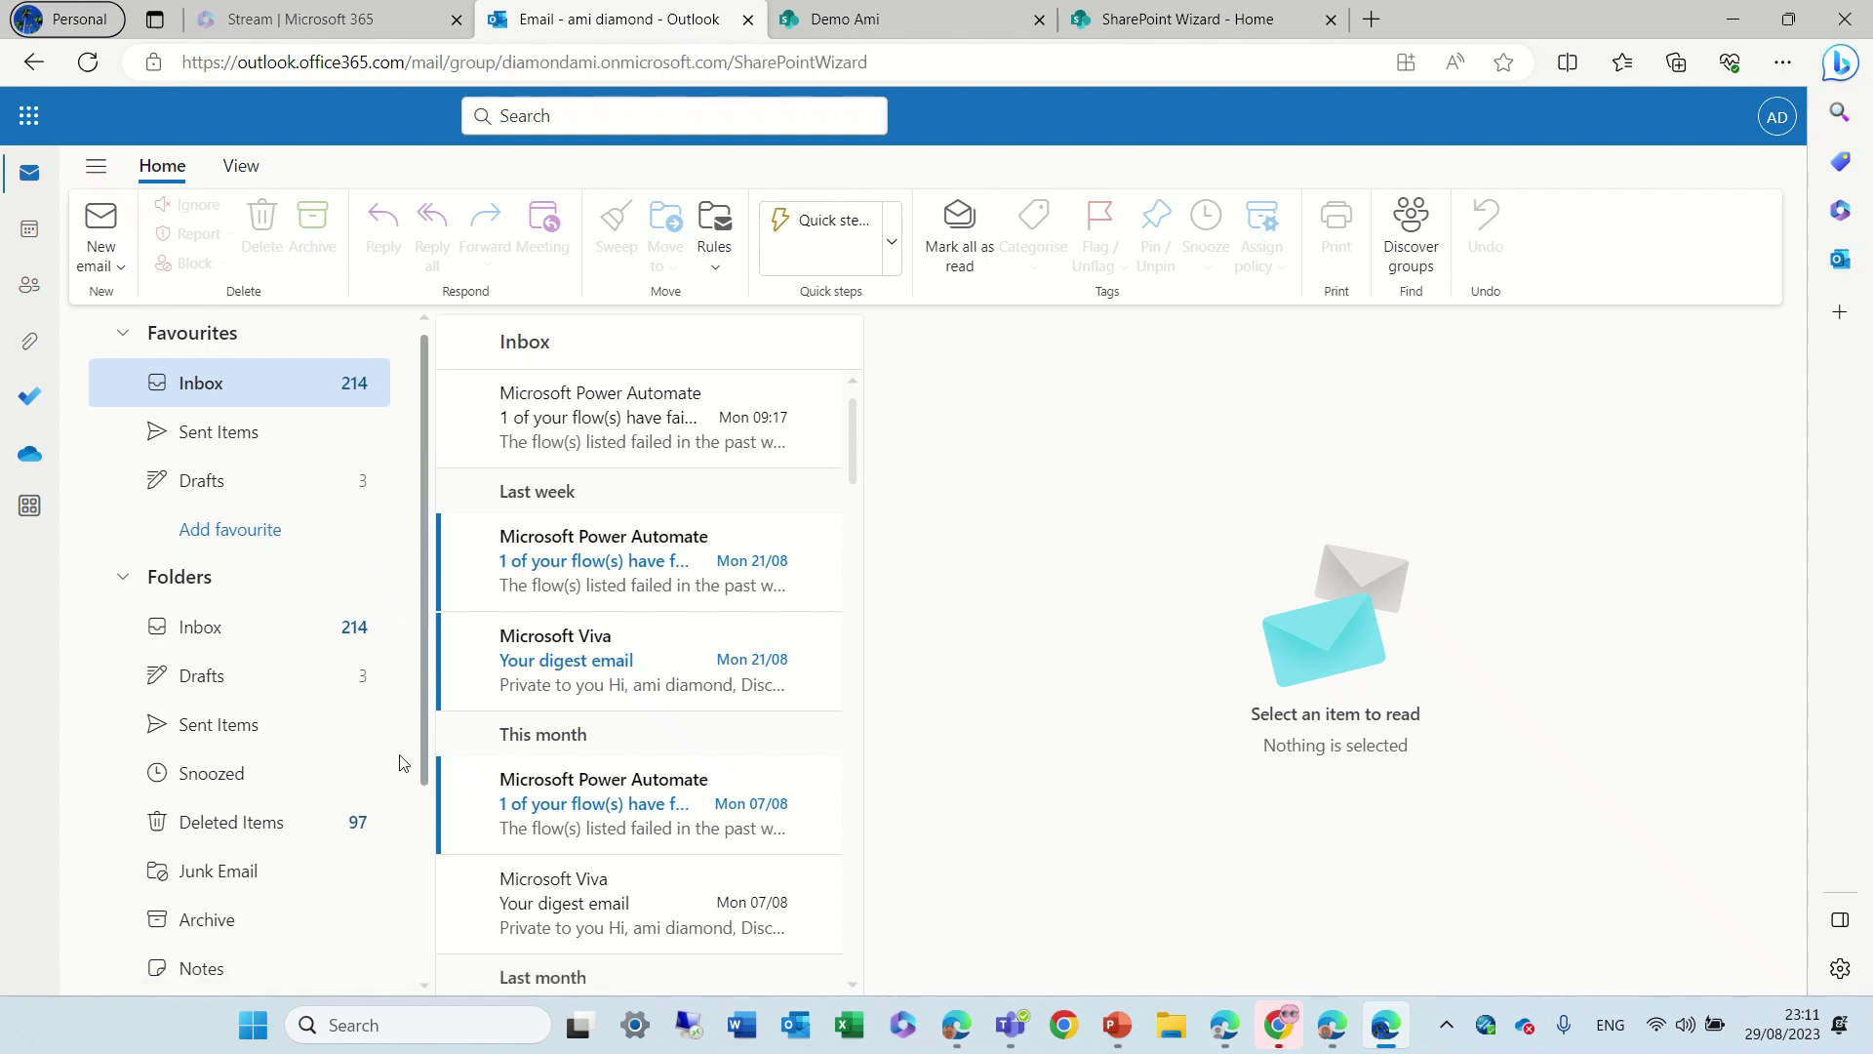
scroll(398, 761, down, 3)
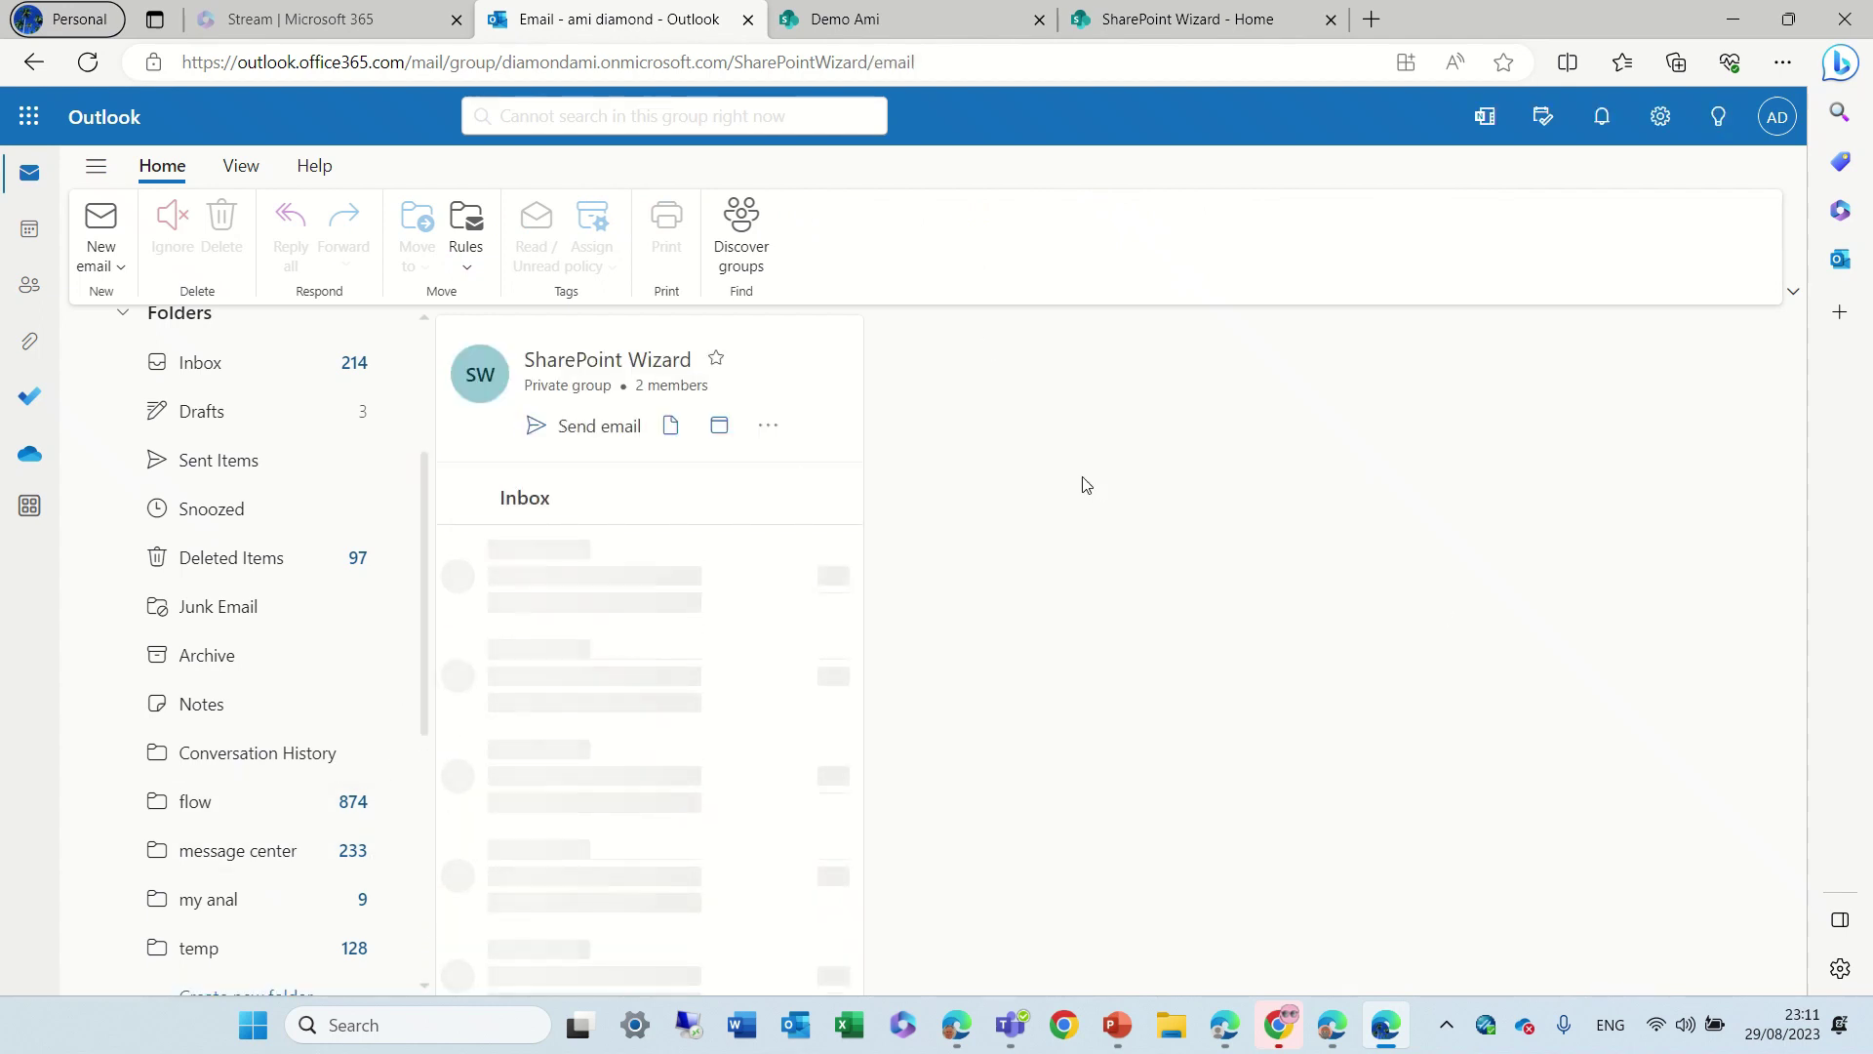
click(87, 61)
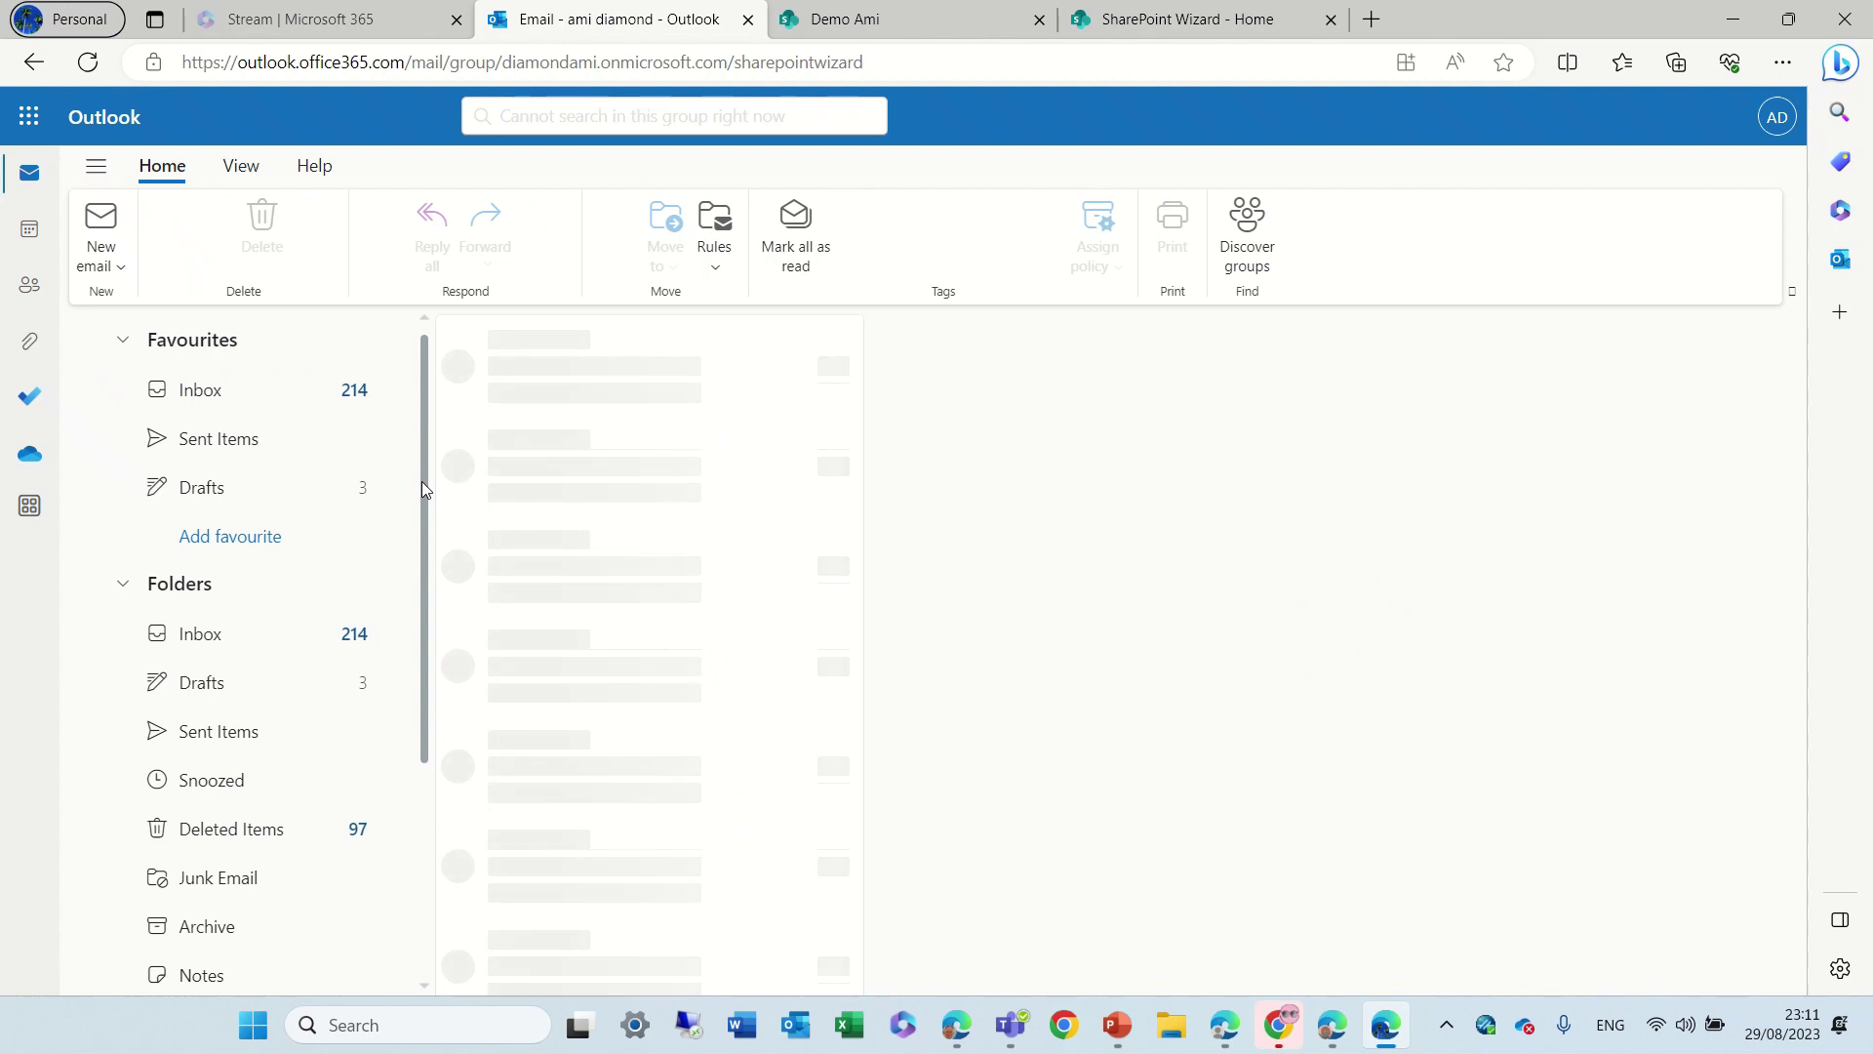
drag(422, 482, 433, 765)
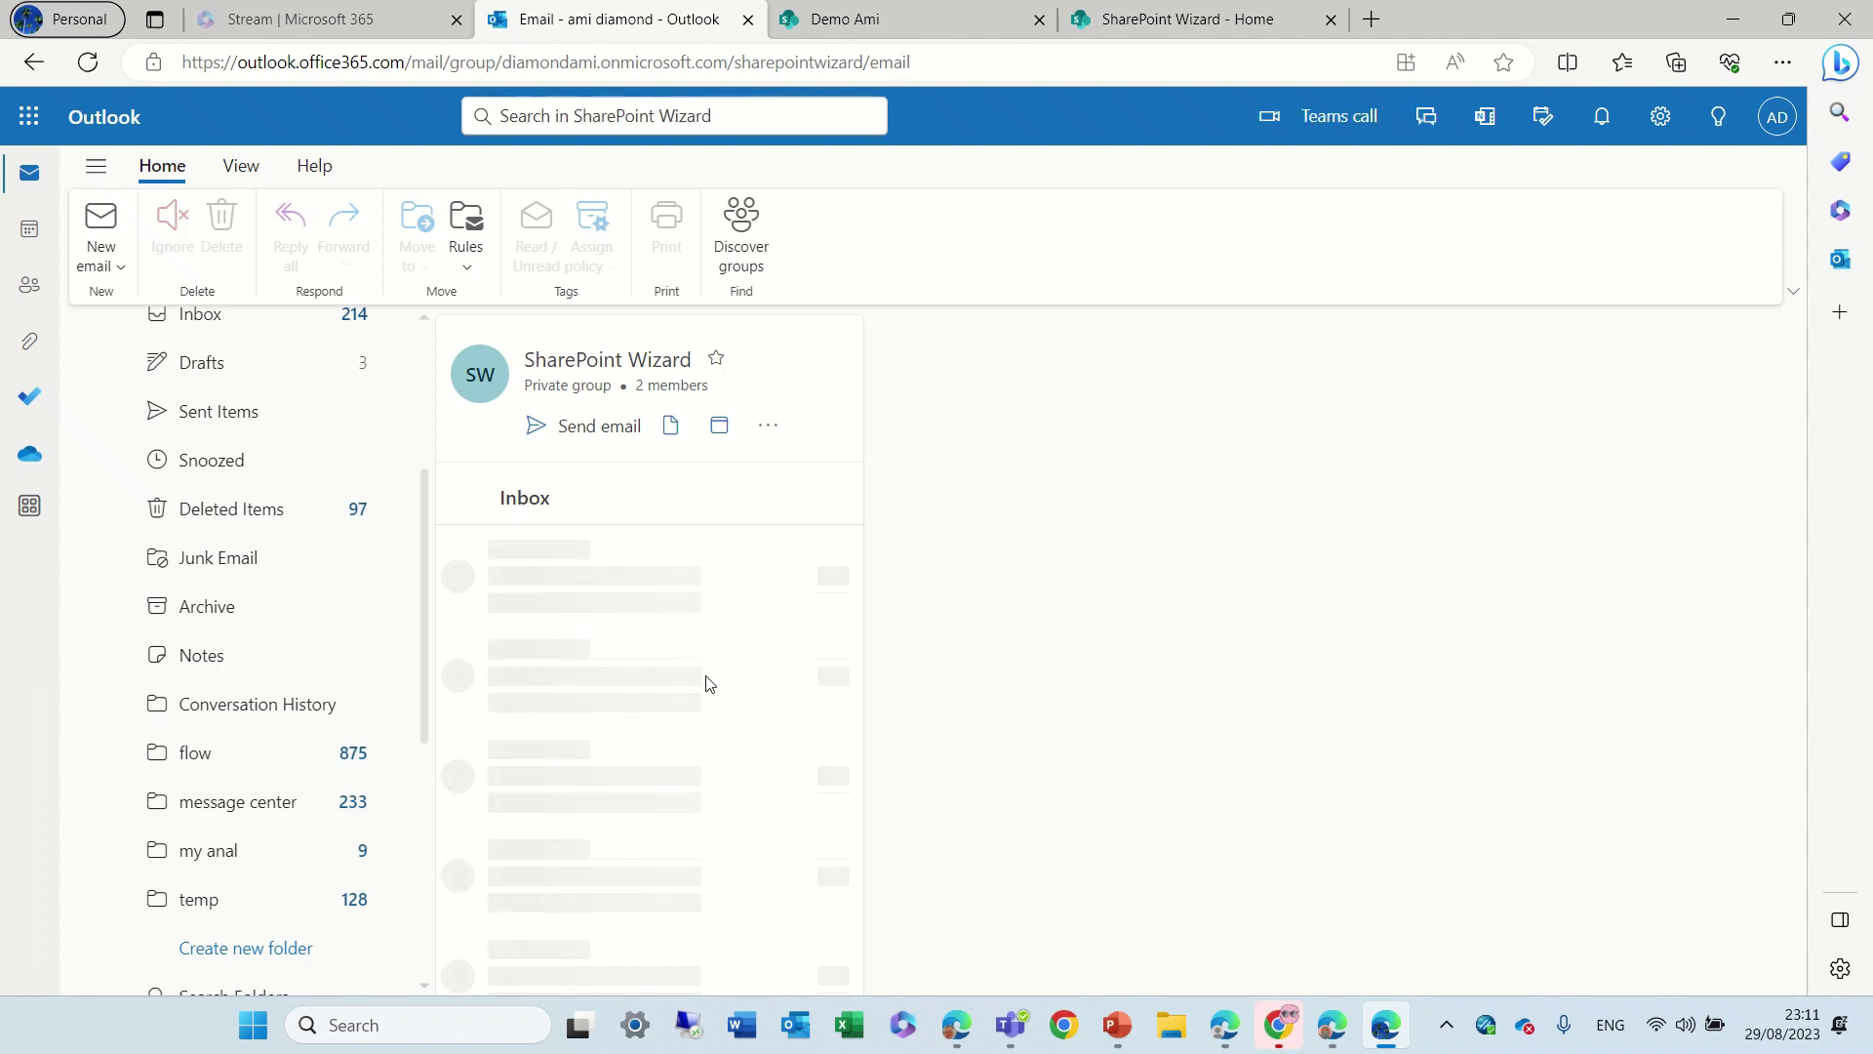
Open the Demo Ami email in the group inbox and read through the newsletter.
click(566, 579)
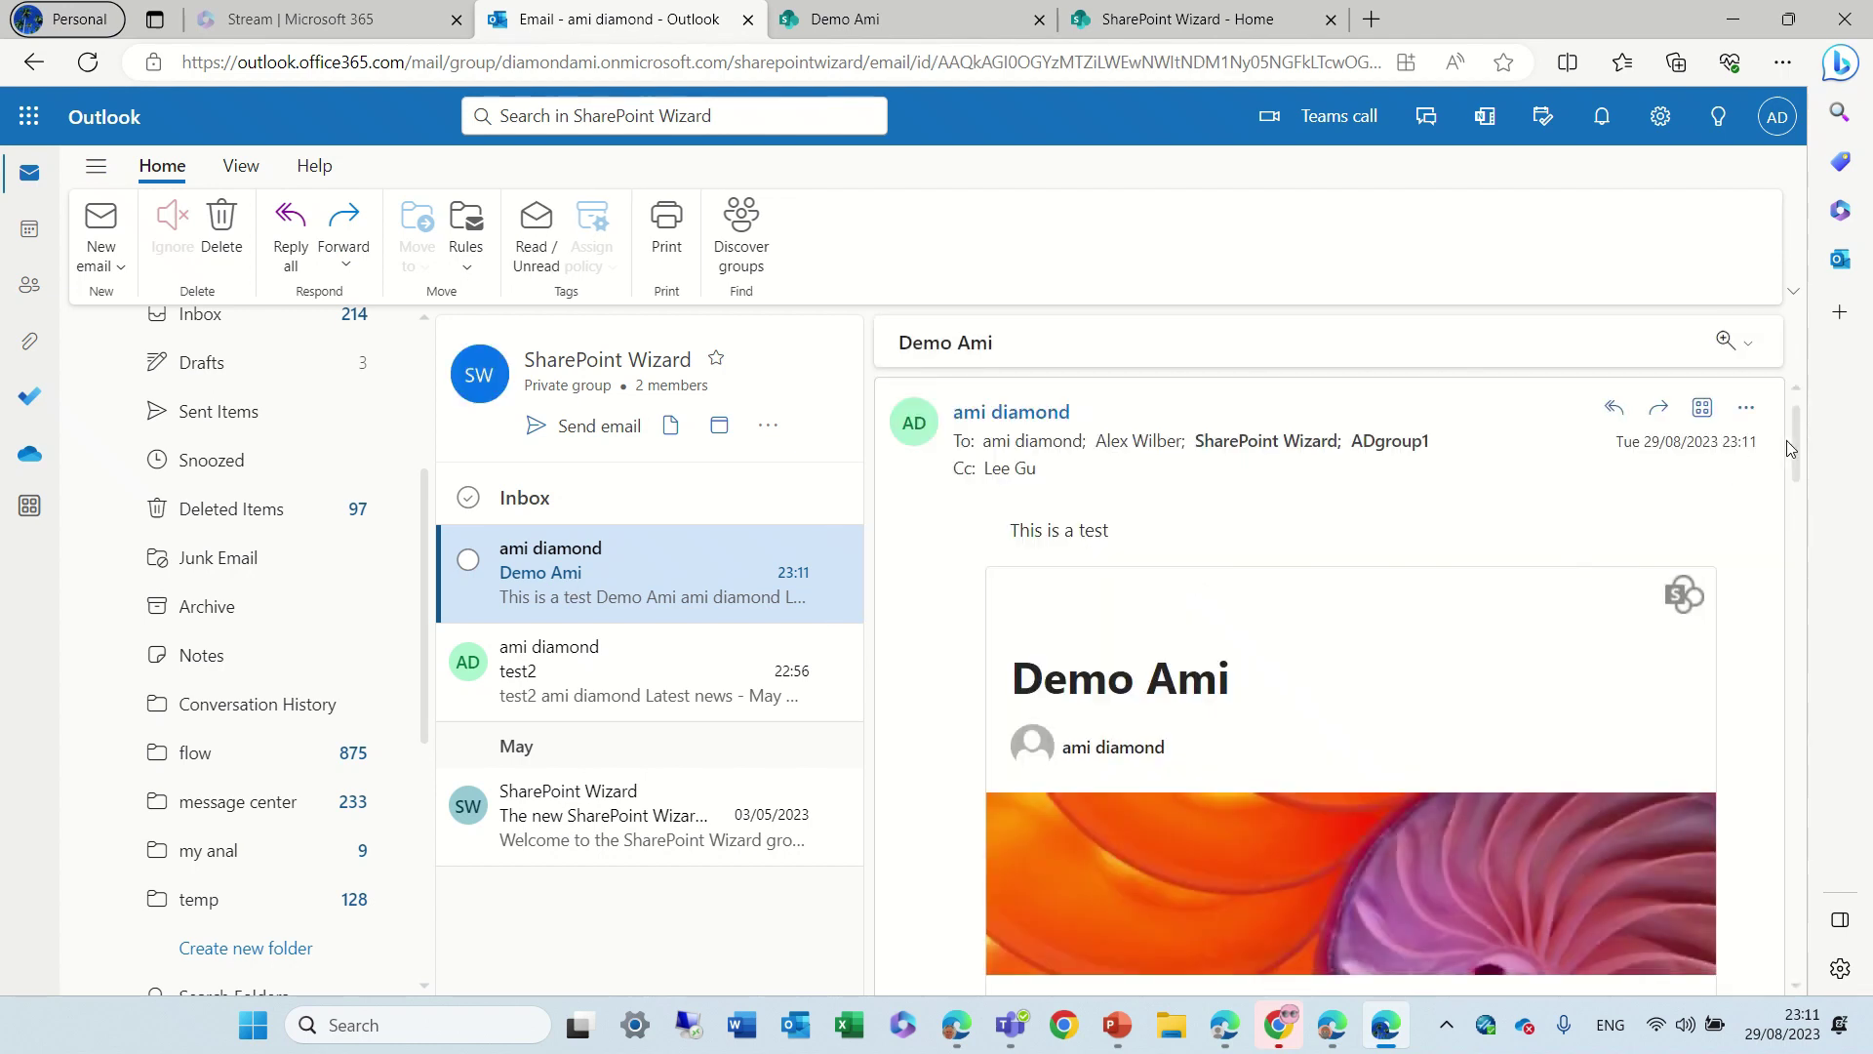
drag(1801, 439, 1749, 441)
mouse_move(1800, 448)
mouse_down()
mouse_move(1752, 780)
mouse_move(1766, 878)
mouse_move(1778, 450)
mouse_up()
Go to the commmm site home page and scroll down to the News section listing Demo Ami.
click(1218, 21)
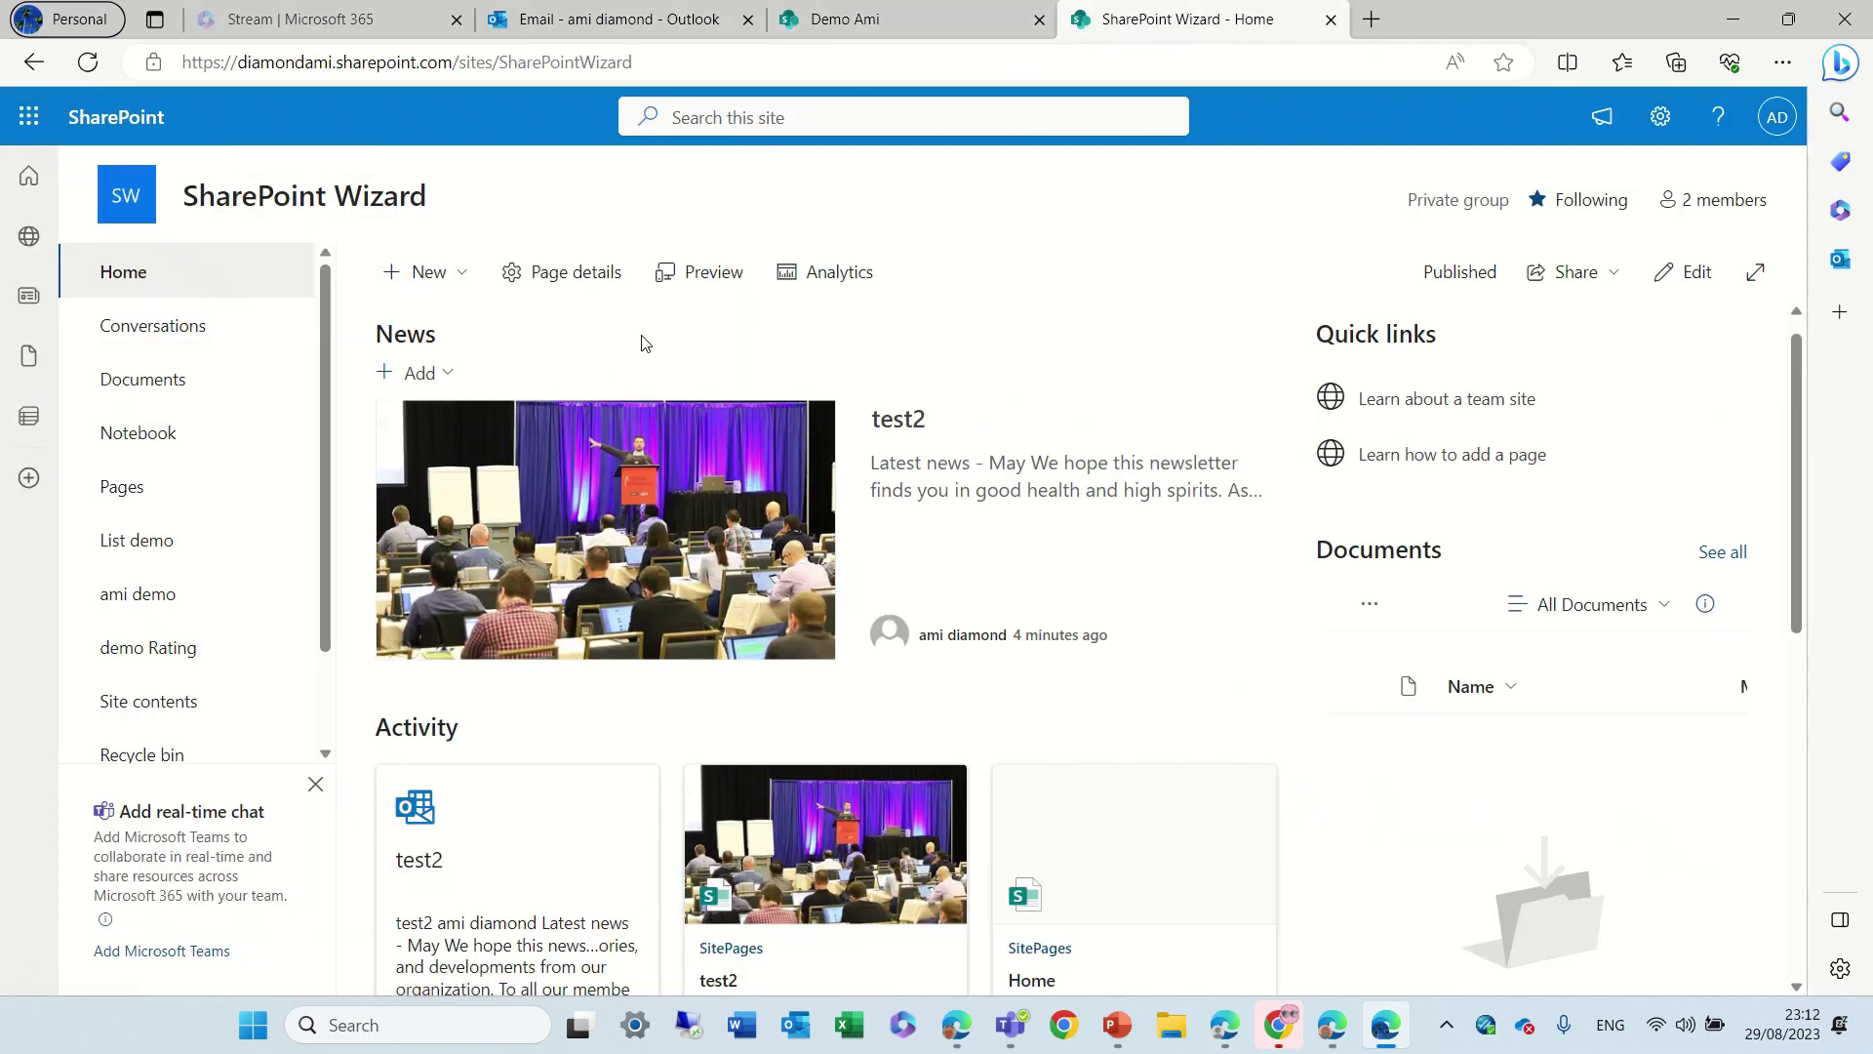
mouse_move(656, 8)
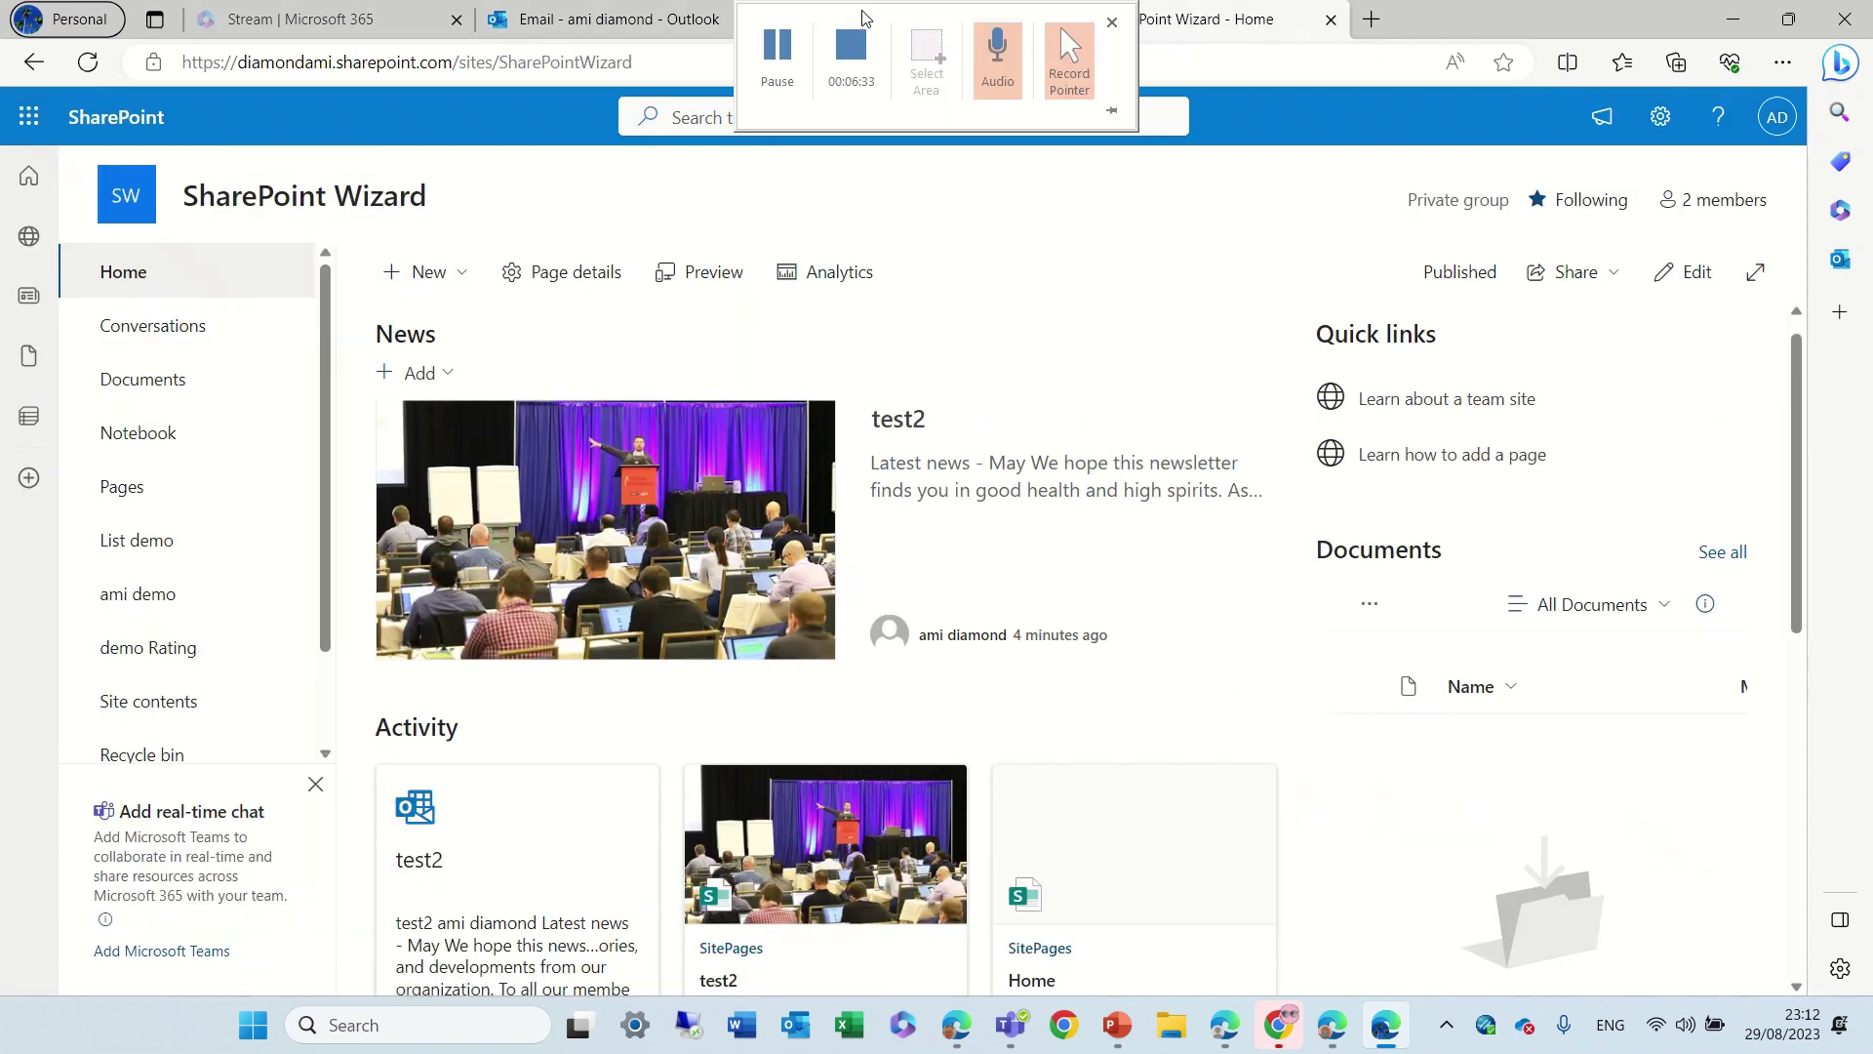
click(595, 24)
click(845, 22)
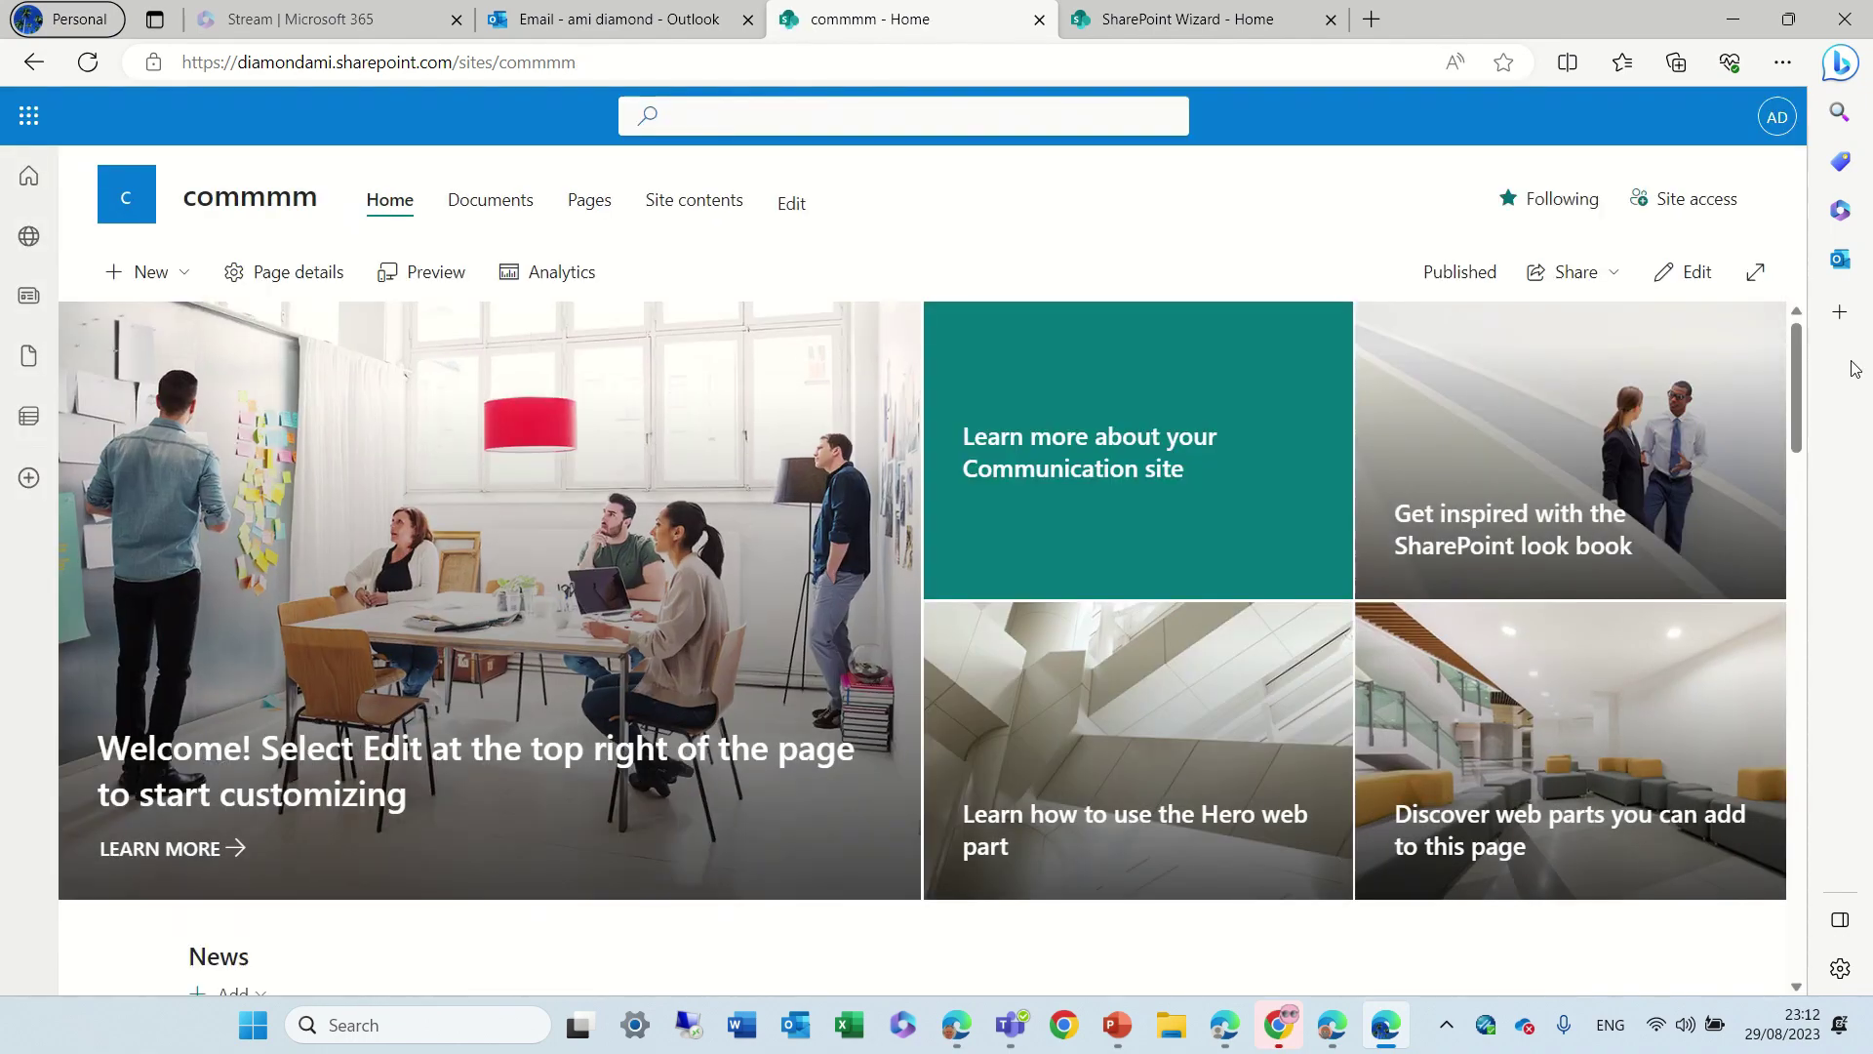
drag(1797, 391, 1789, 473)
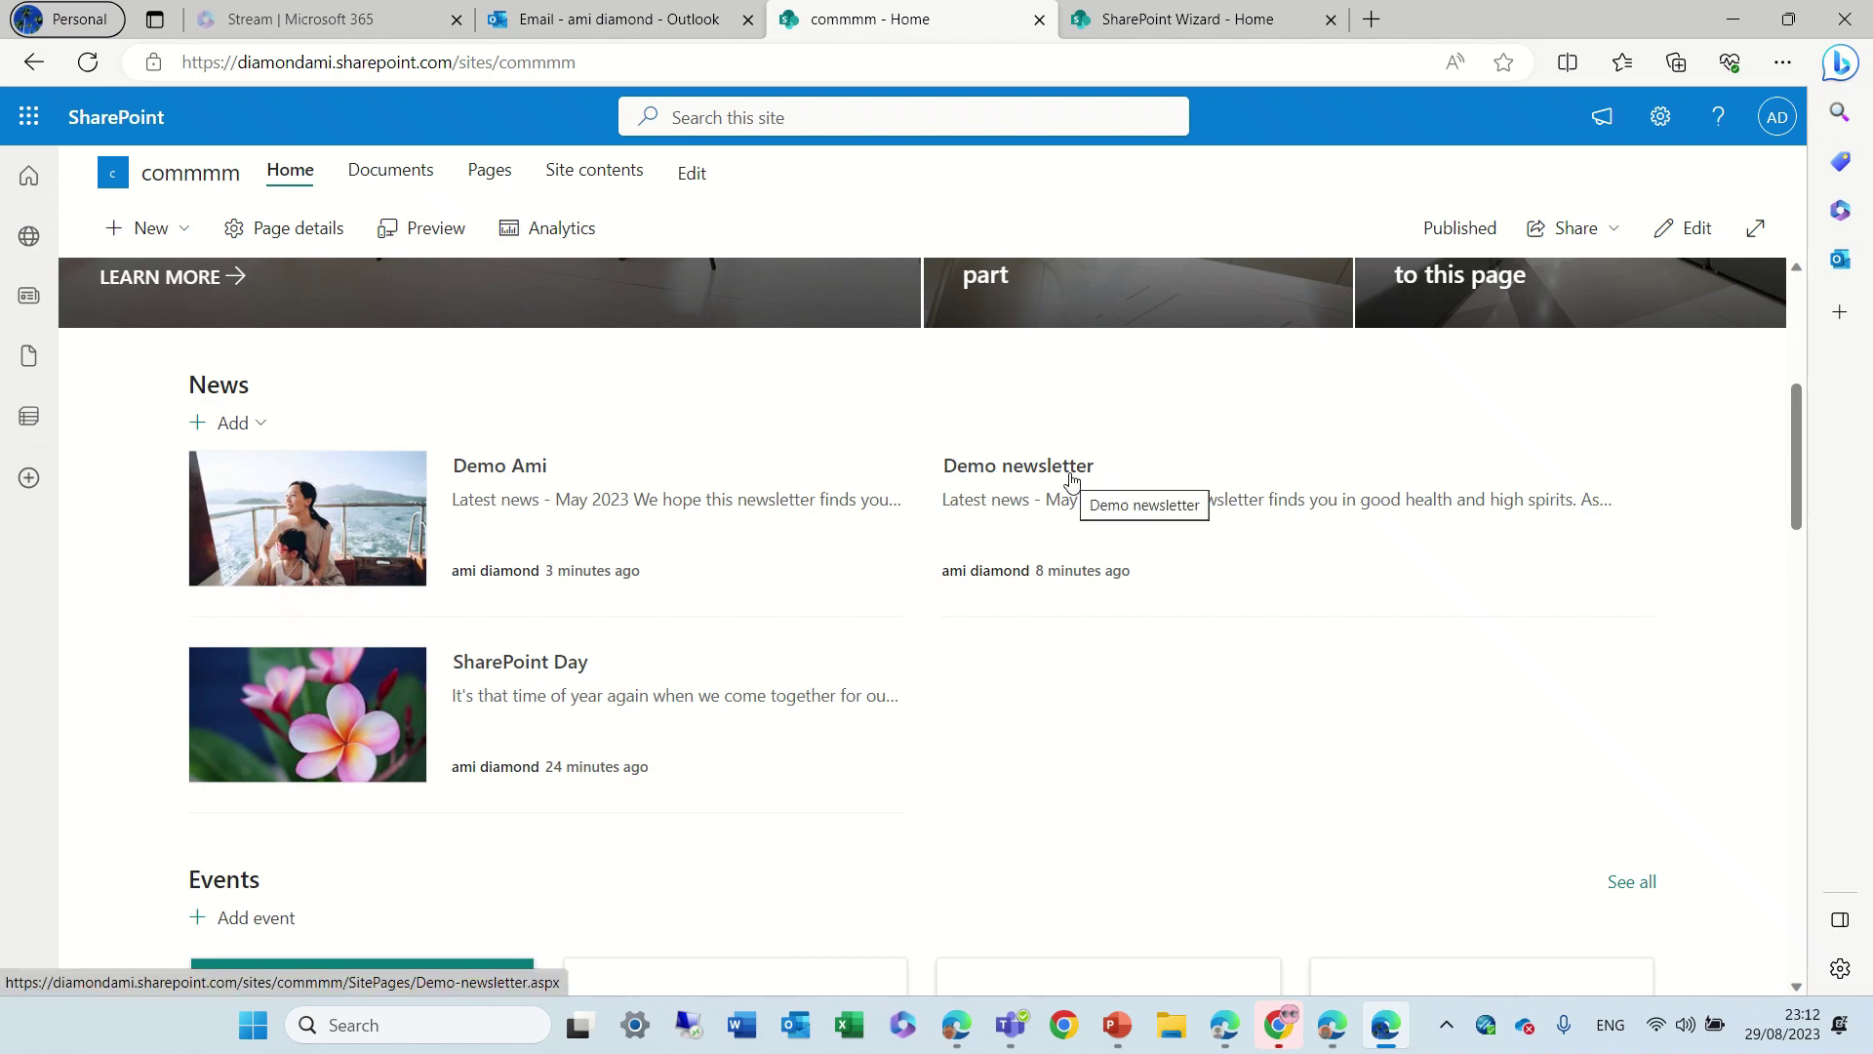
Open the Demo Ami news post and review its Share options.
click(515, 477)
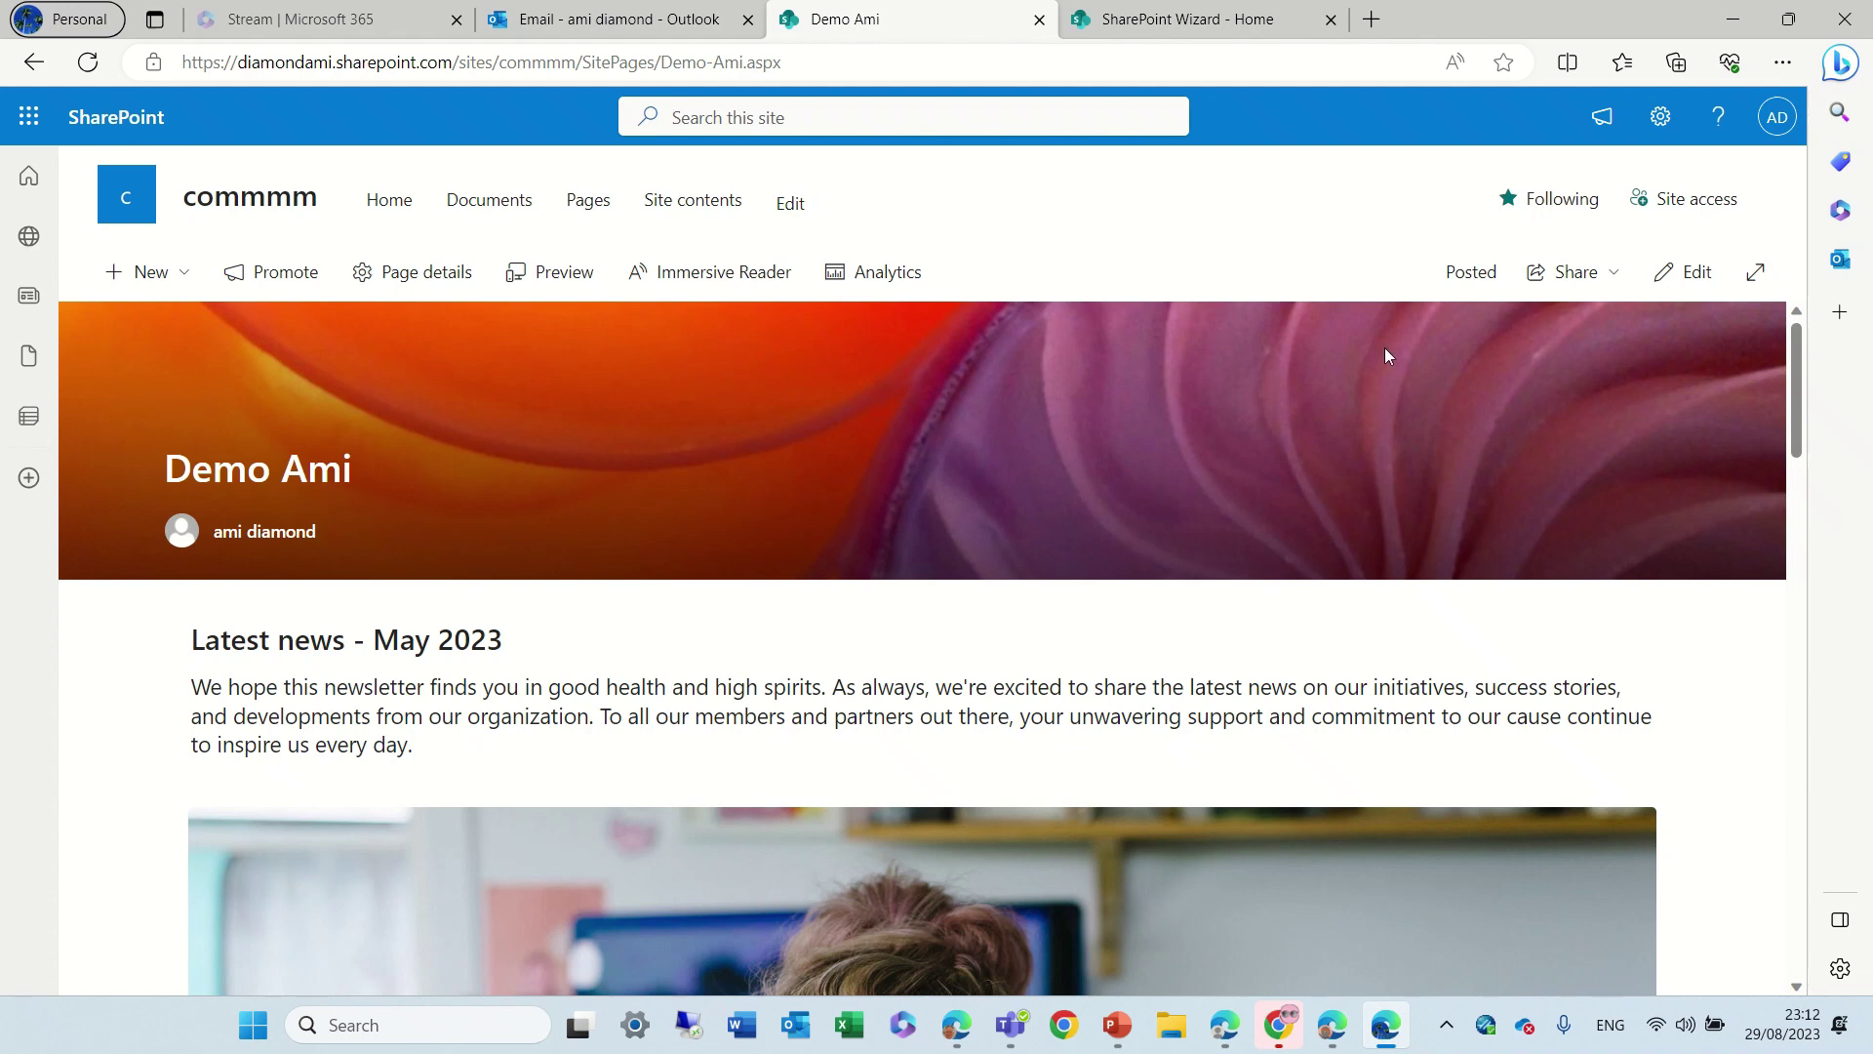
click(1594, 285)
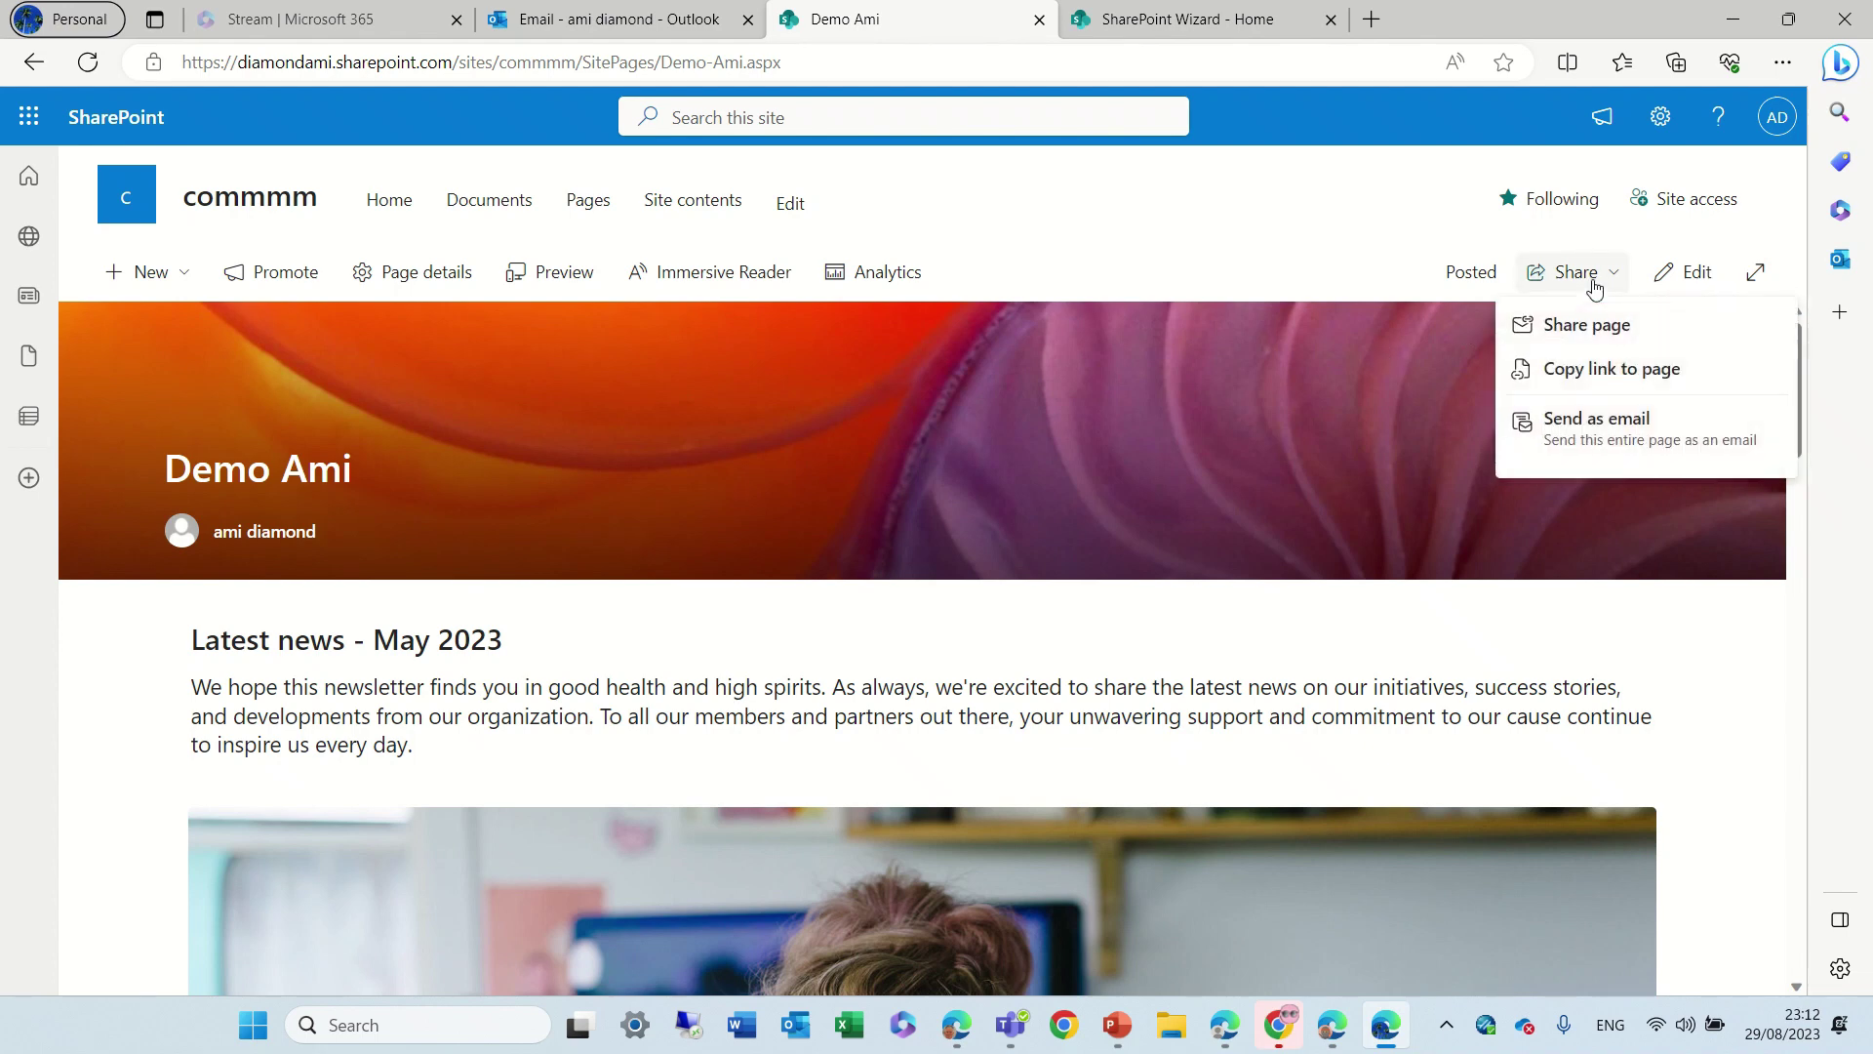
click(1052, 264)
Show the New menu's choices: News post and Copy of this news post.
click(185, 277)
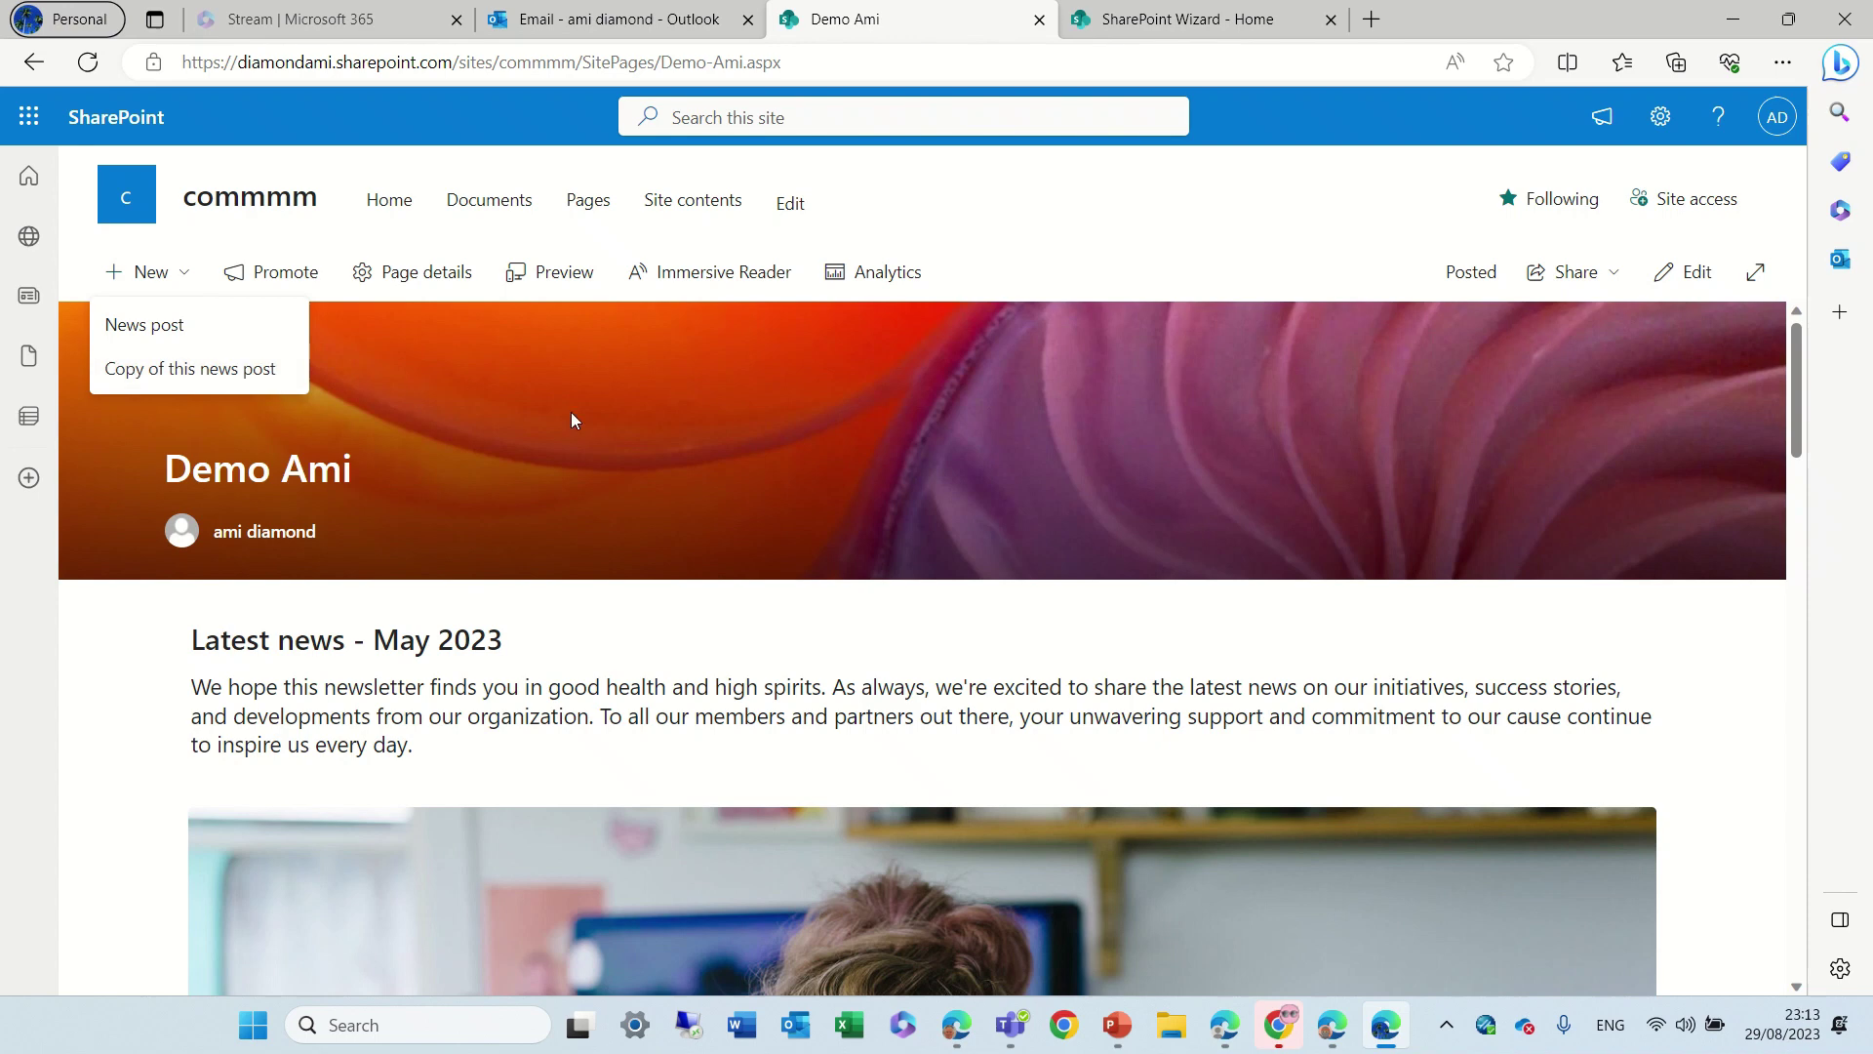
click(1132, 255)
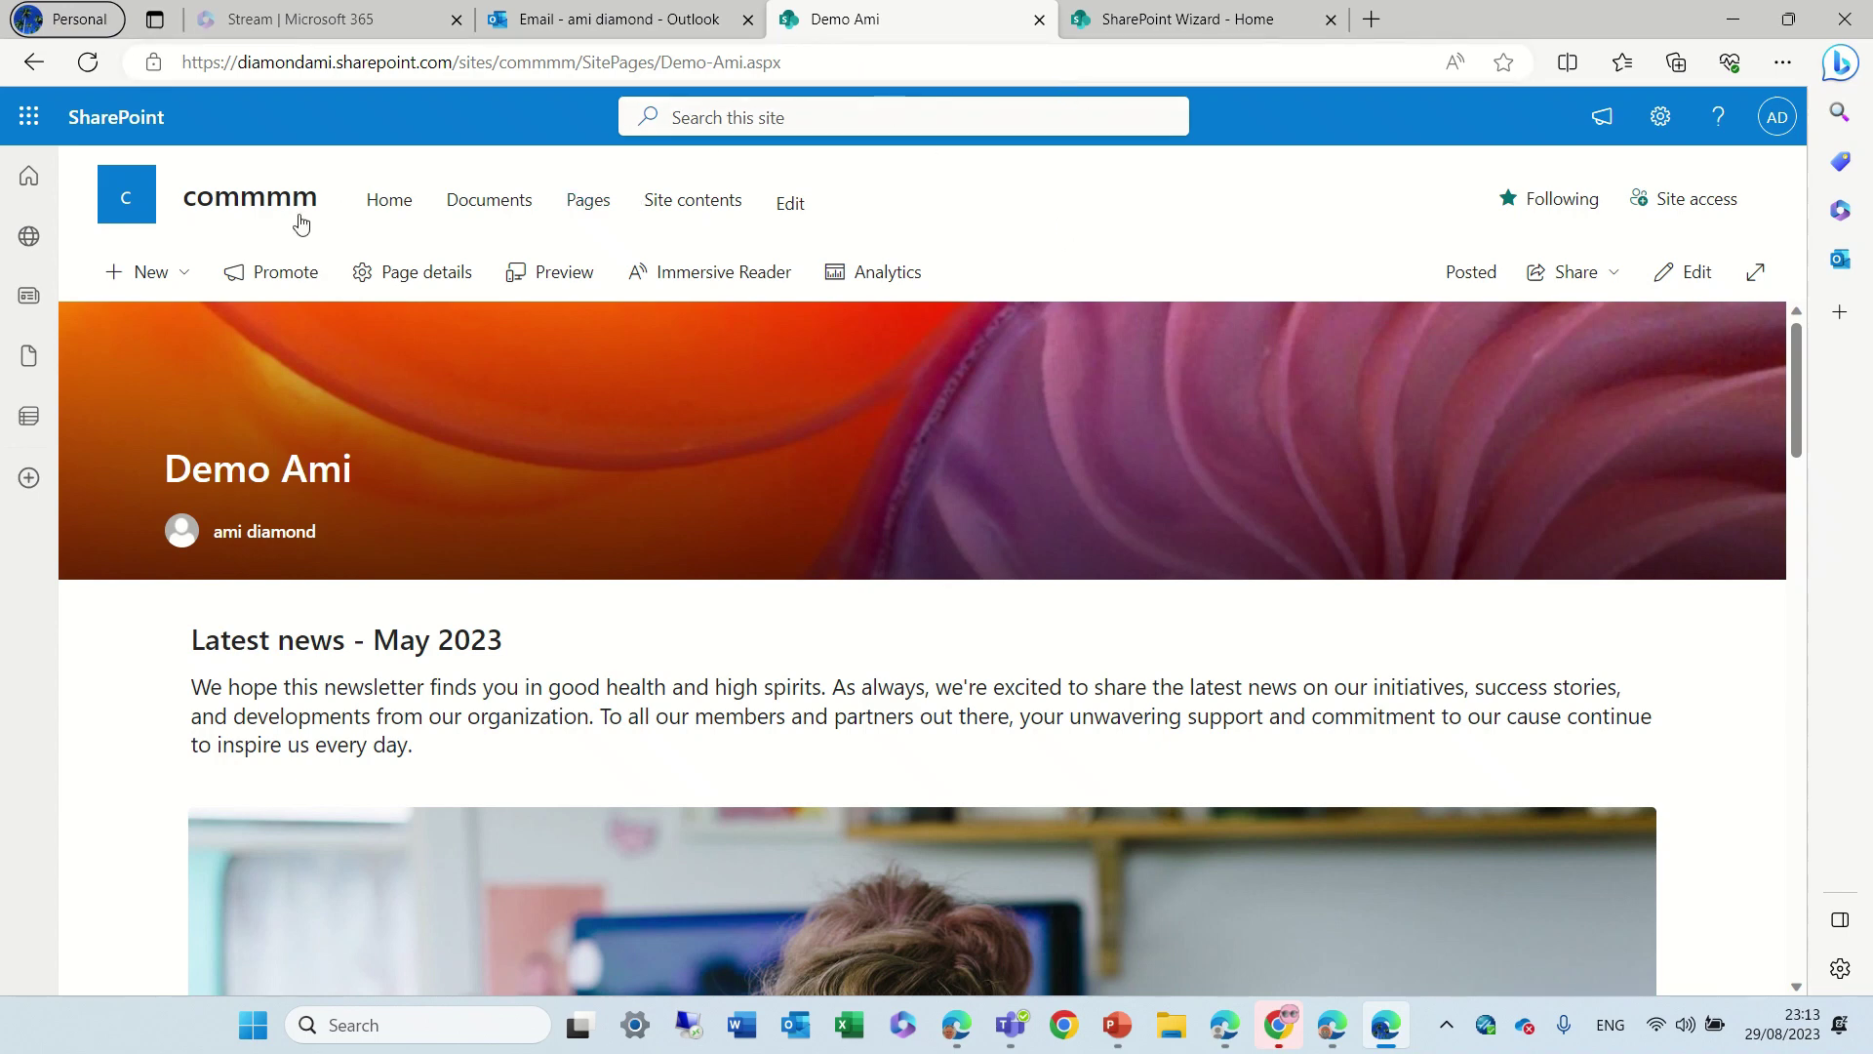
click(161, 276)
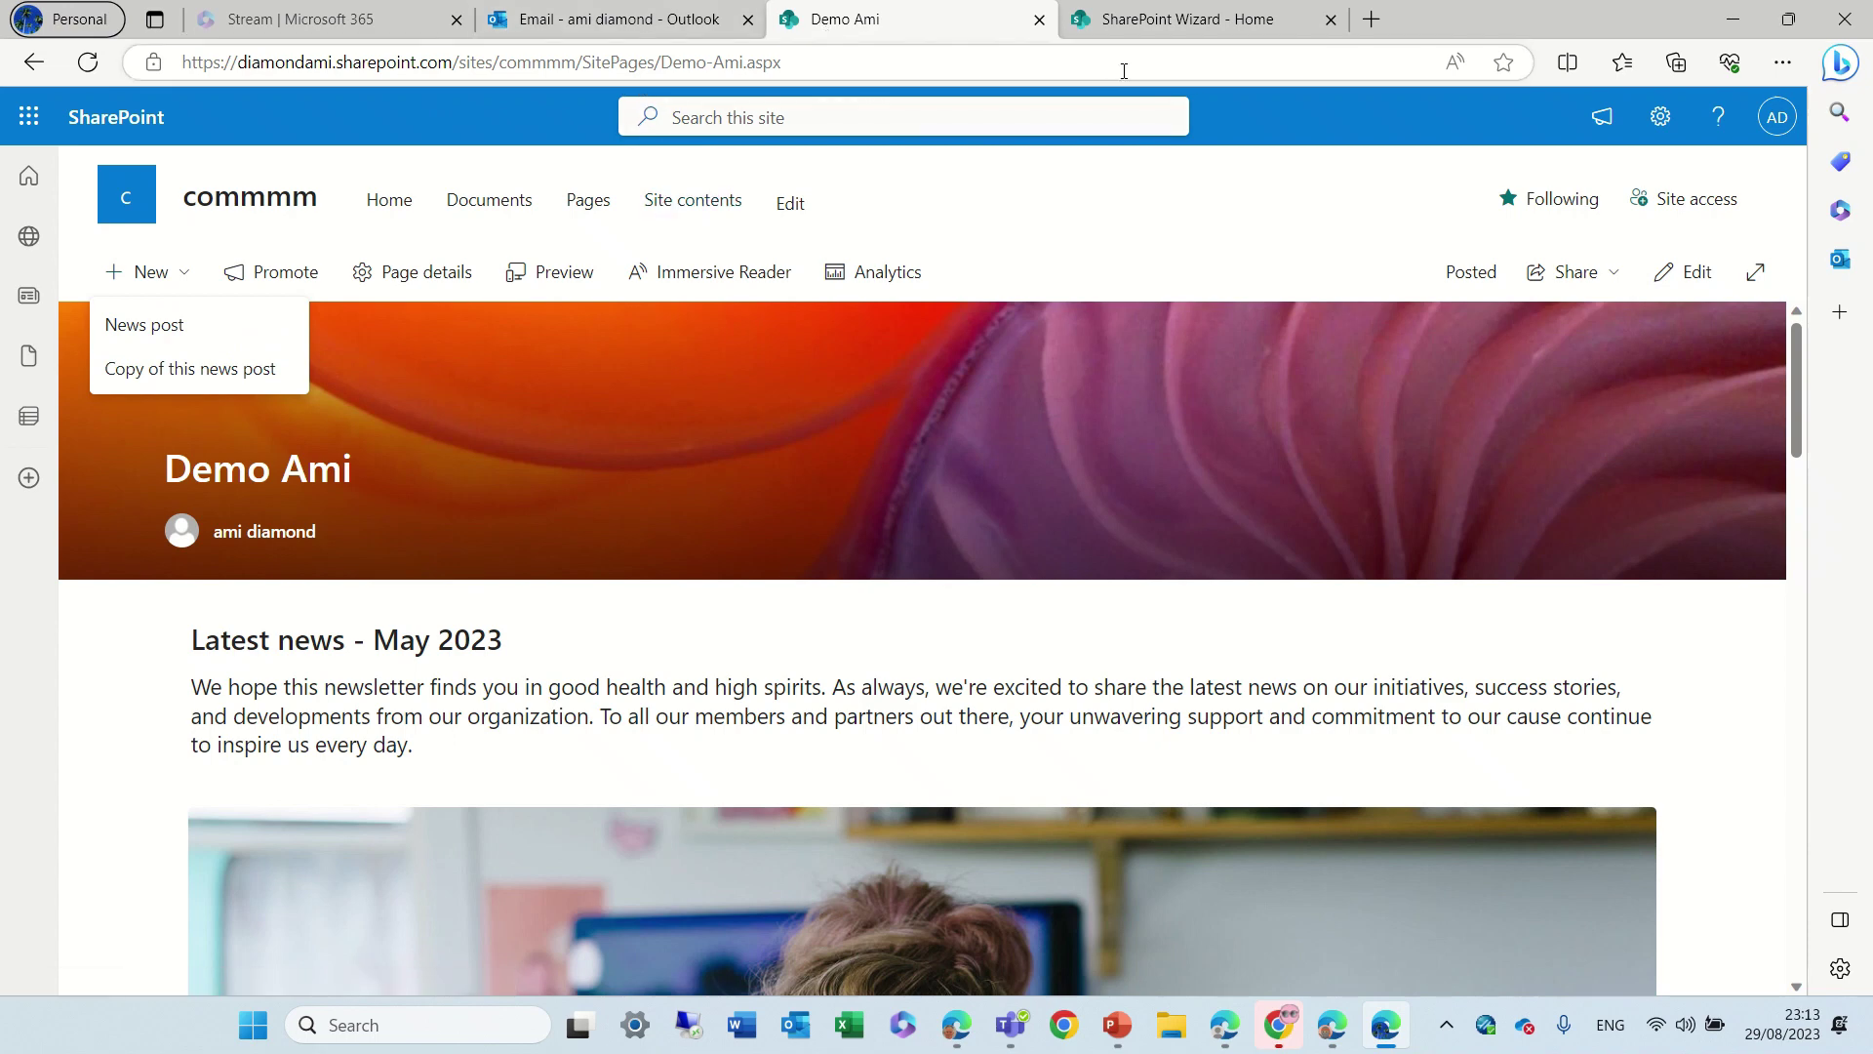
Create a new news post on the SharePoint Wizard site from the Topic template.
click(1206, 18)
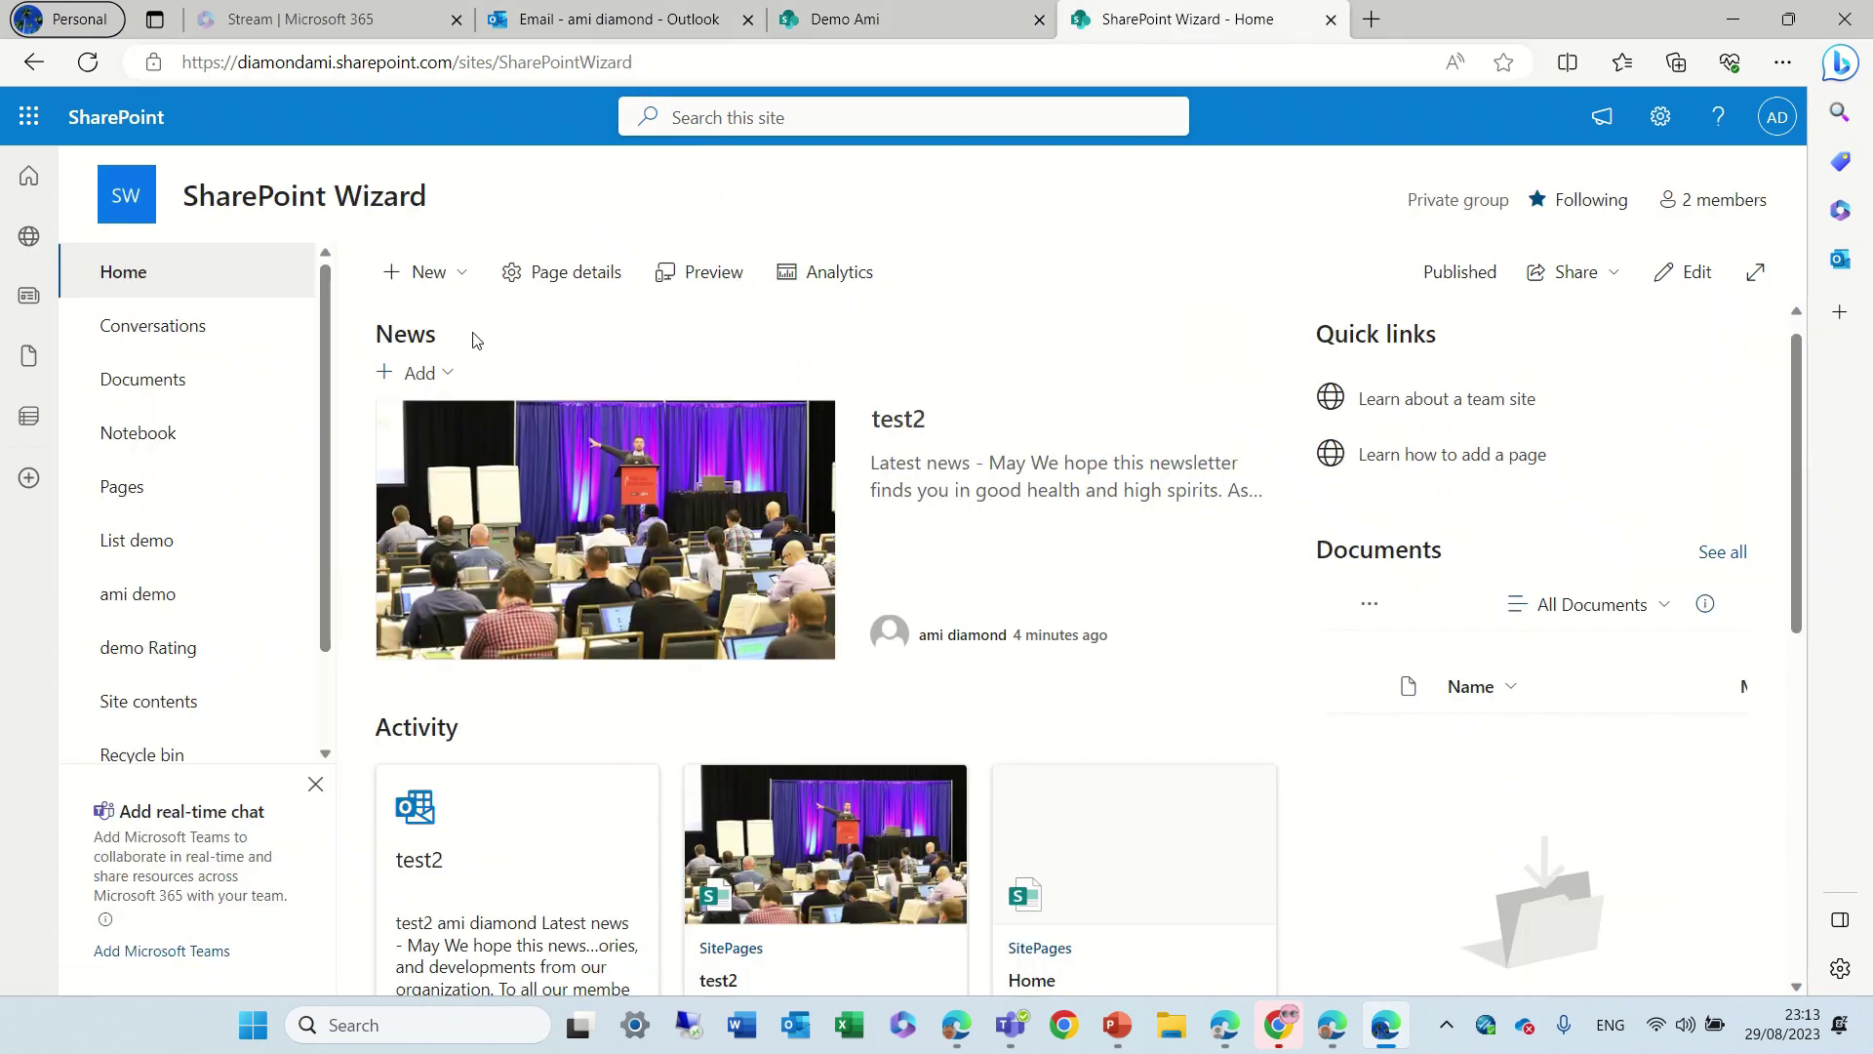
click(449, 283)
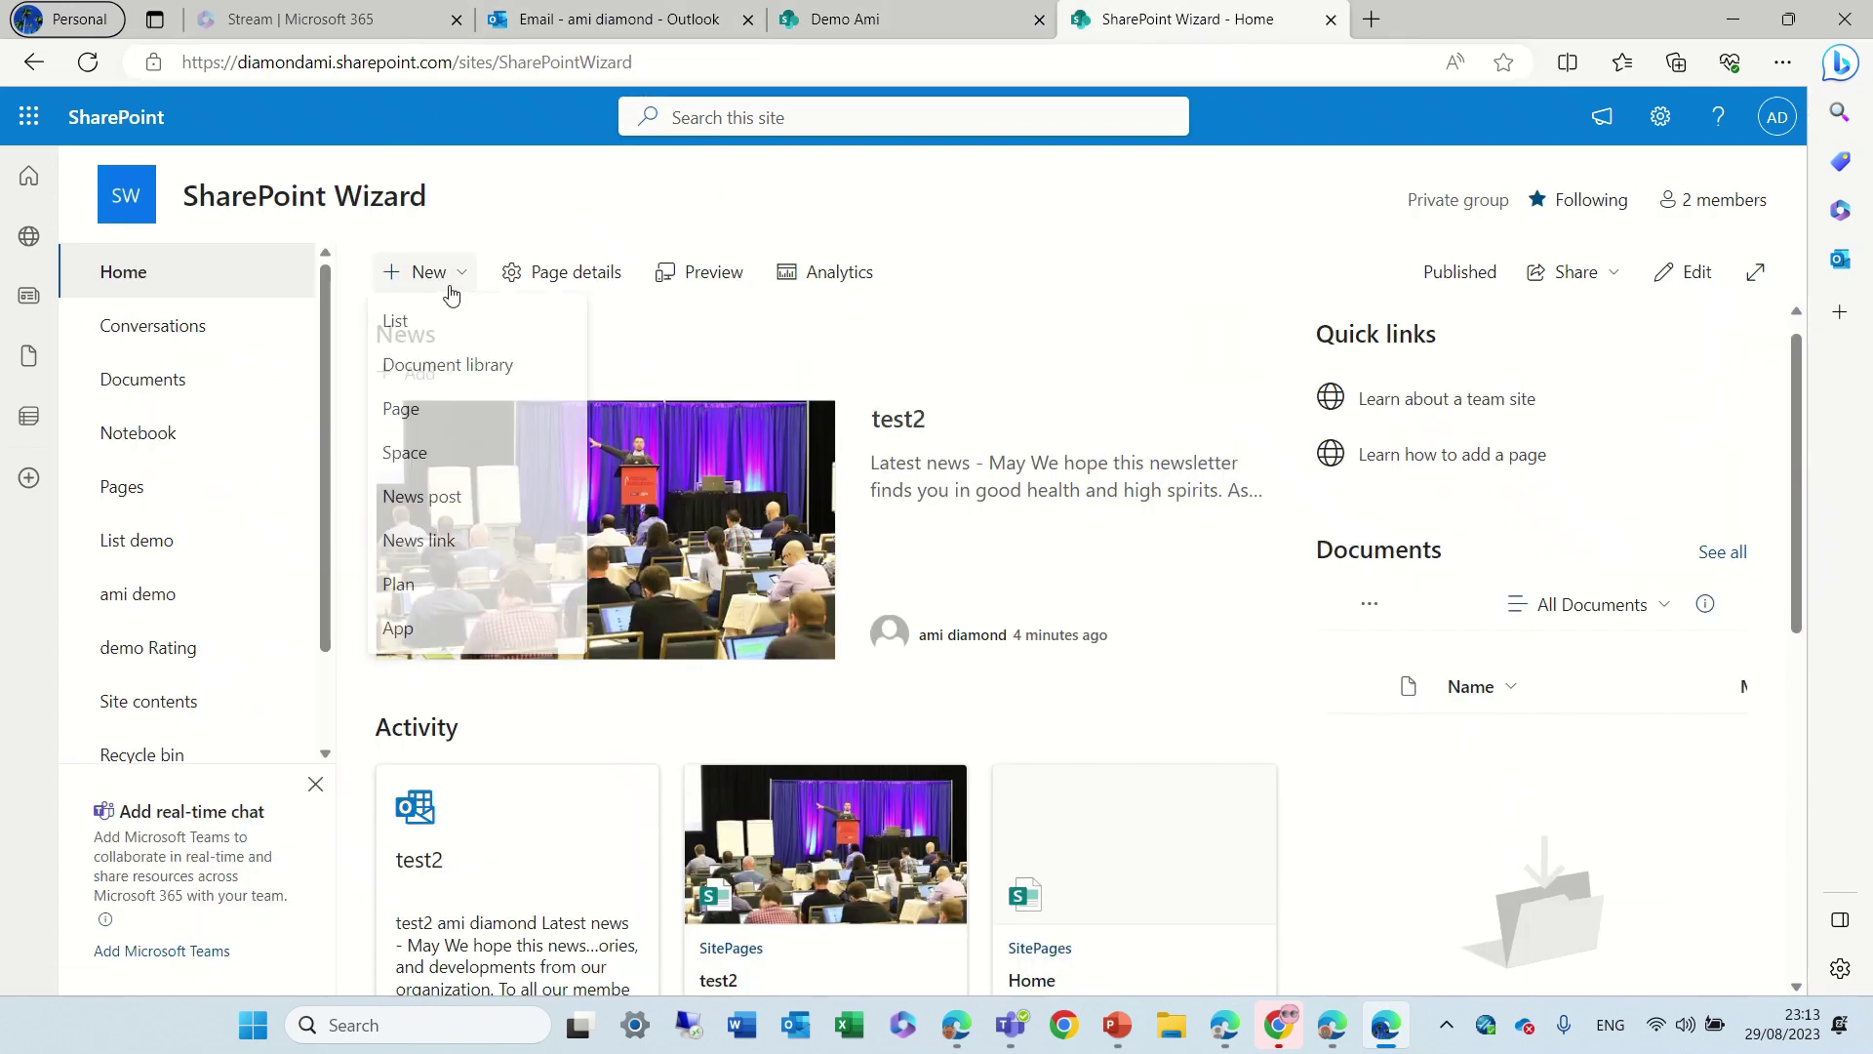
click(464, 509)
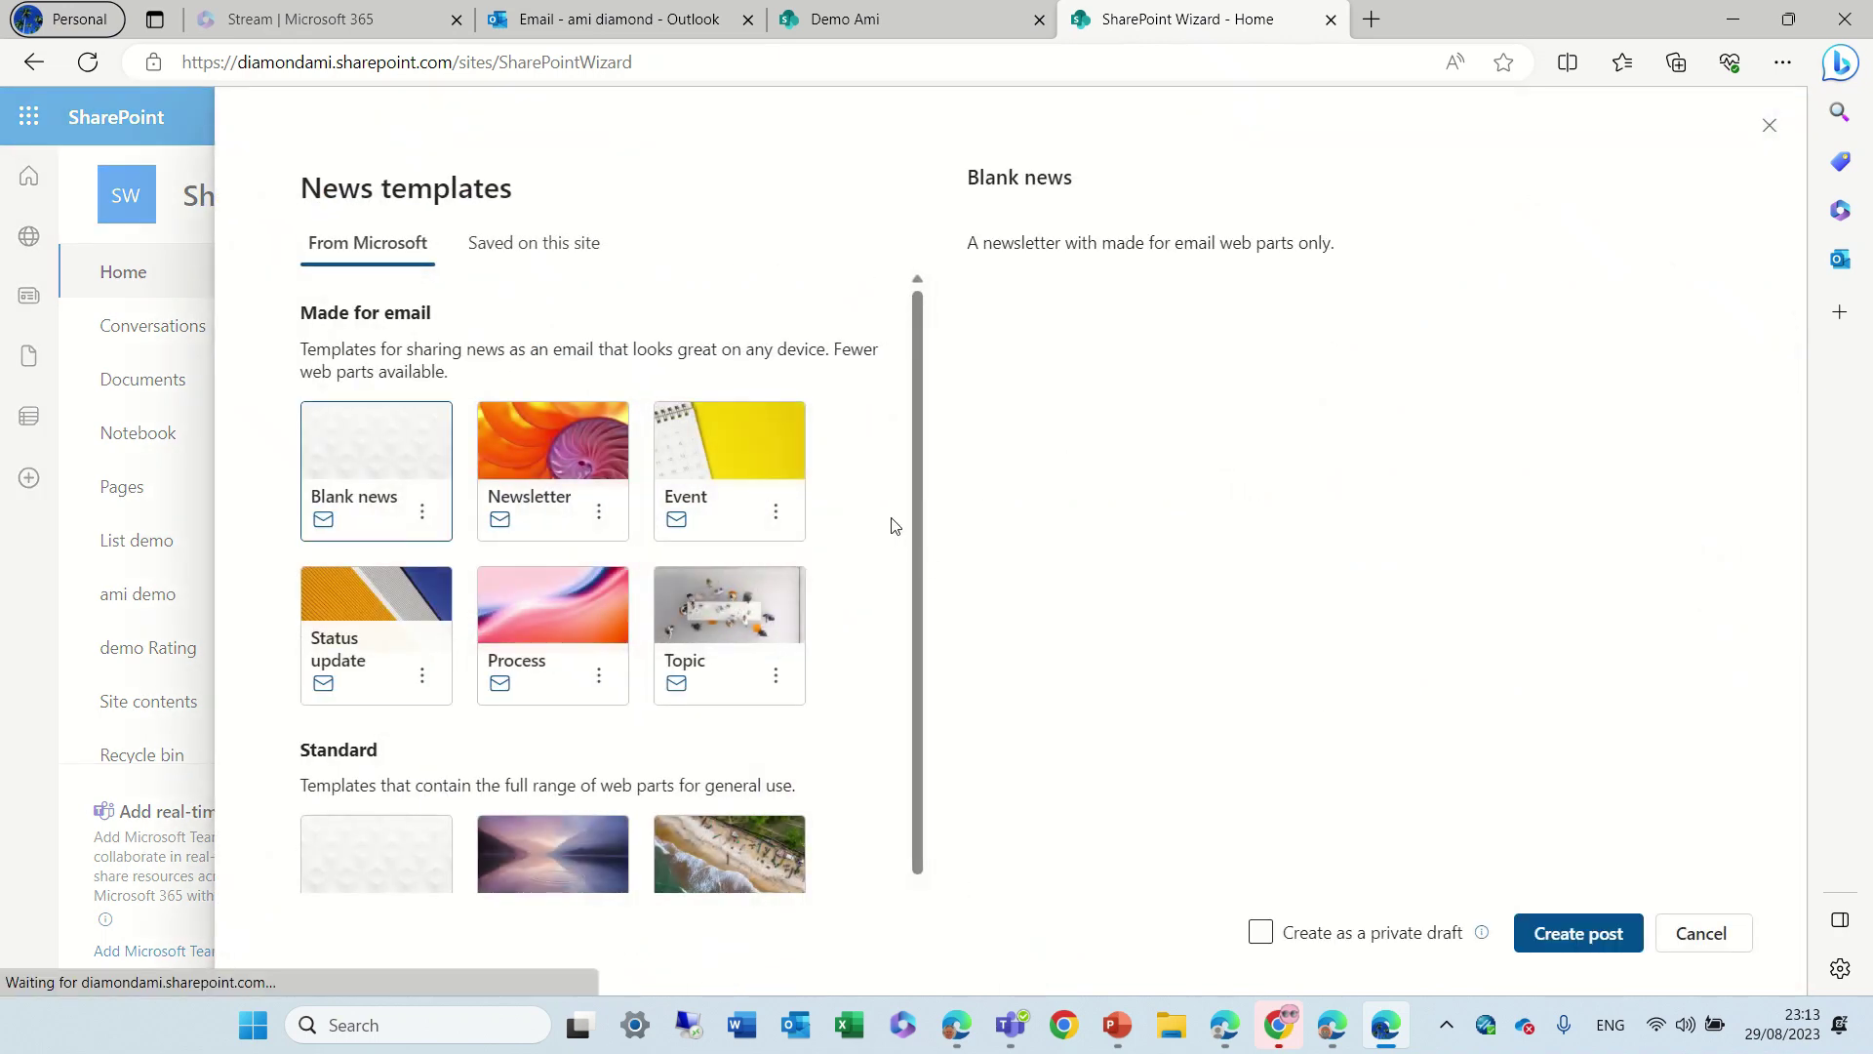
scroll(918, 456, down, 1)
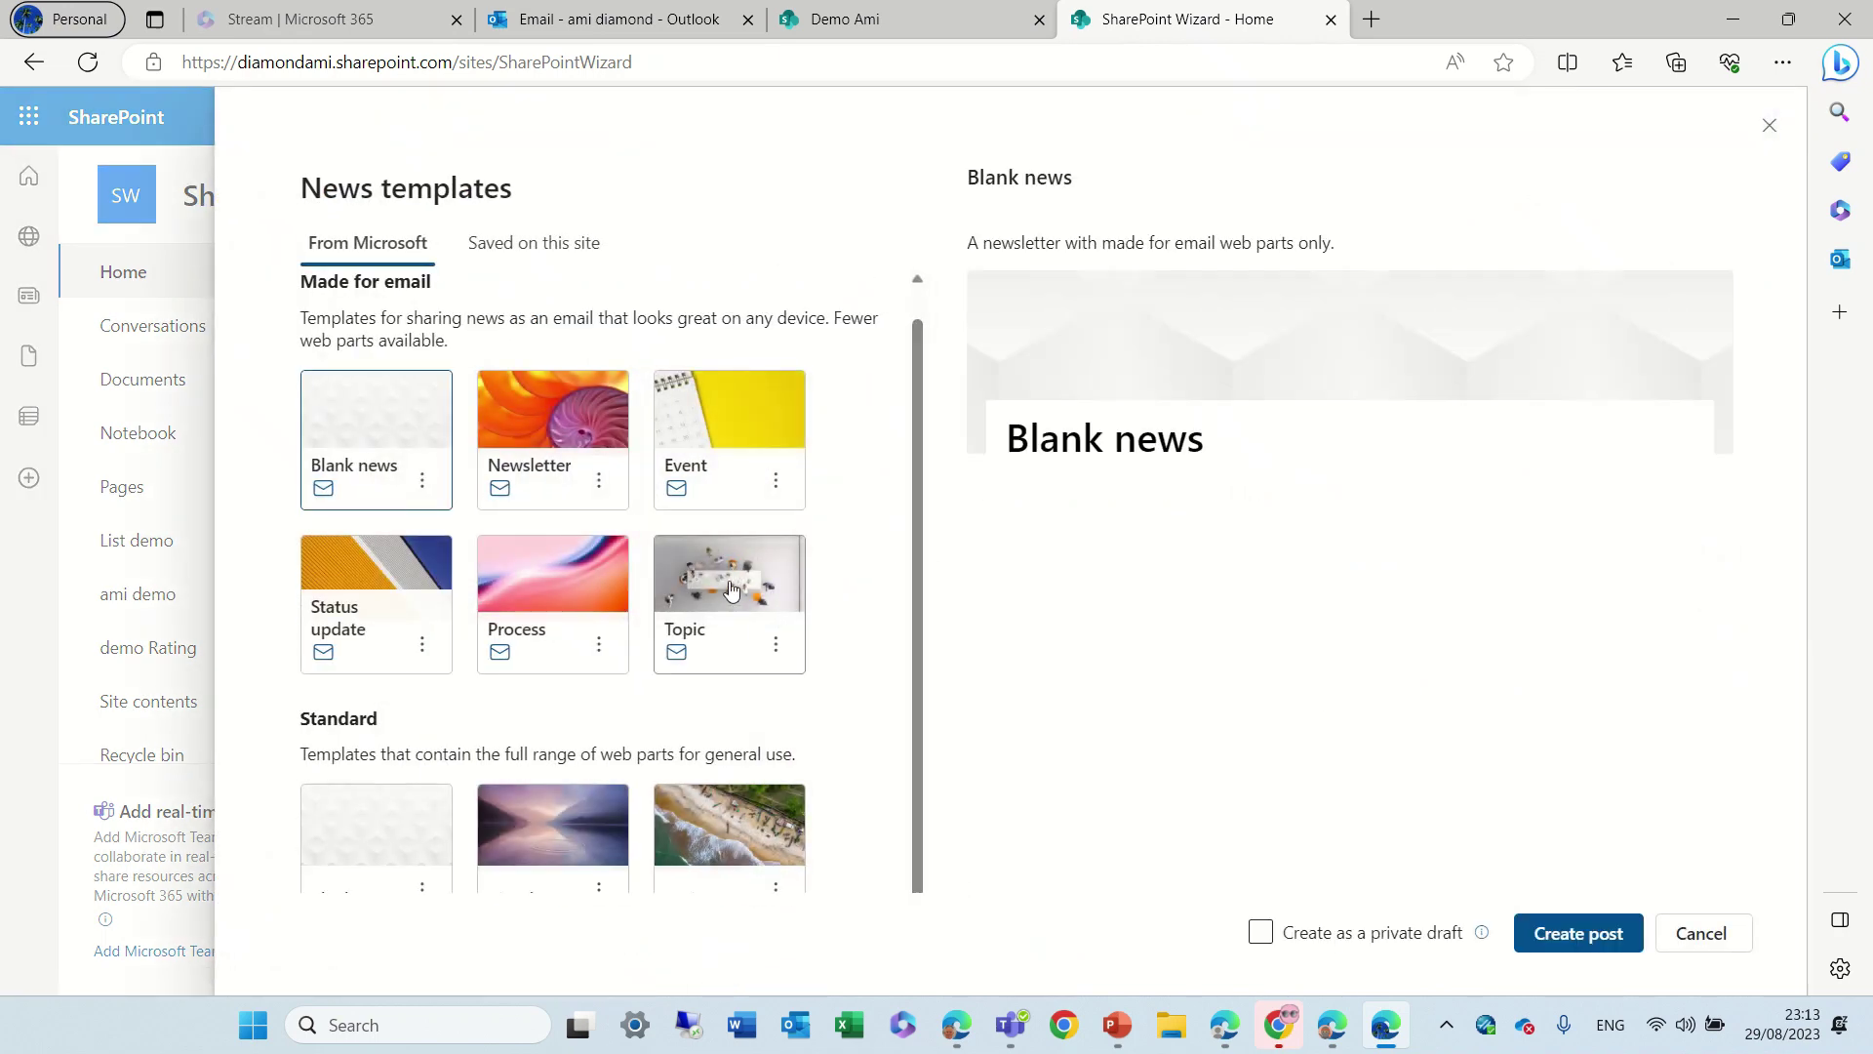
drag(732, 586, 760, 550)
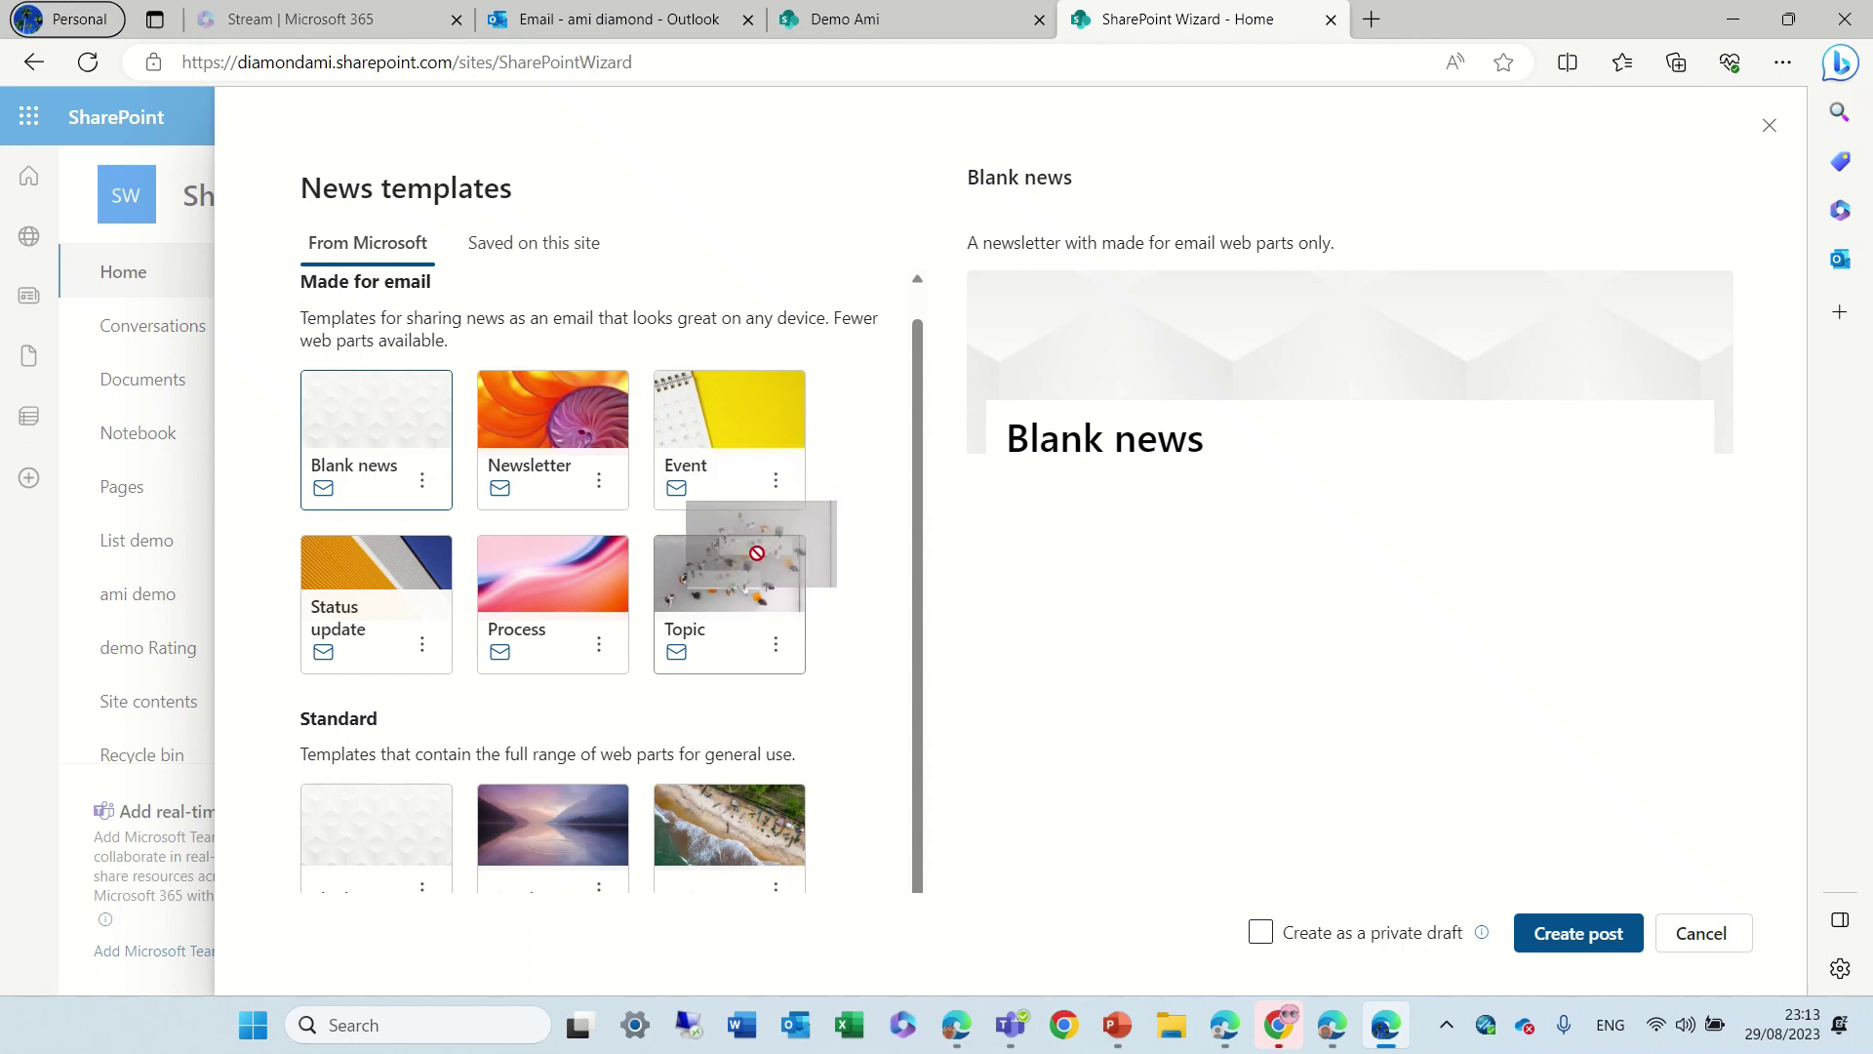
click(776, 496)
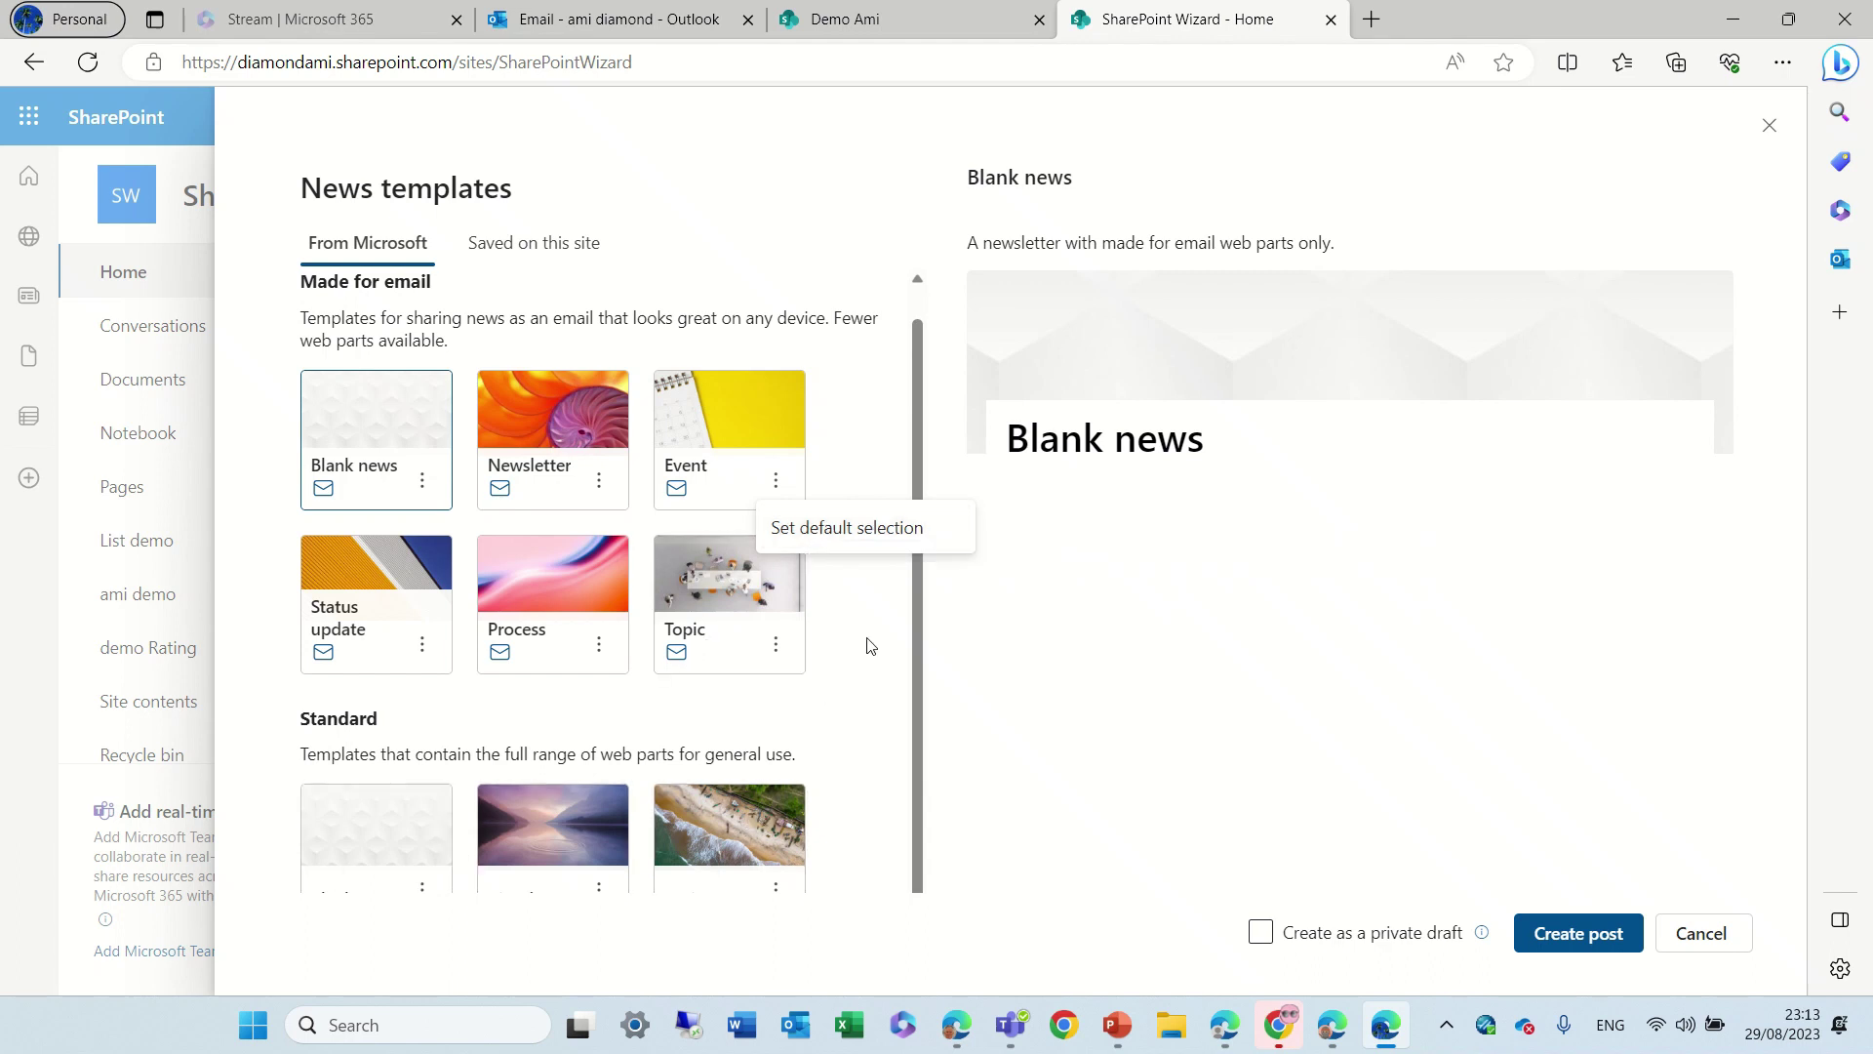
click(726, 622)
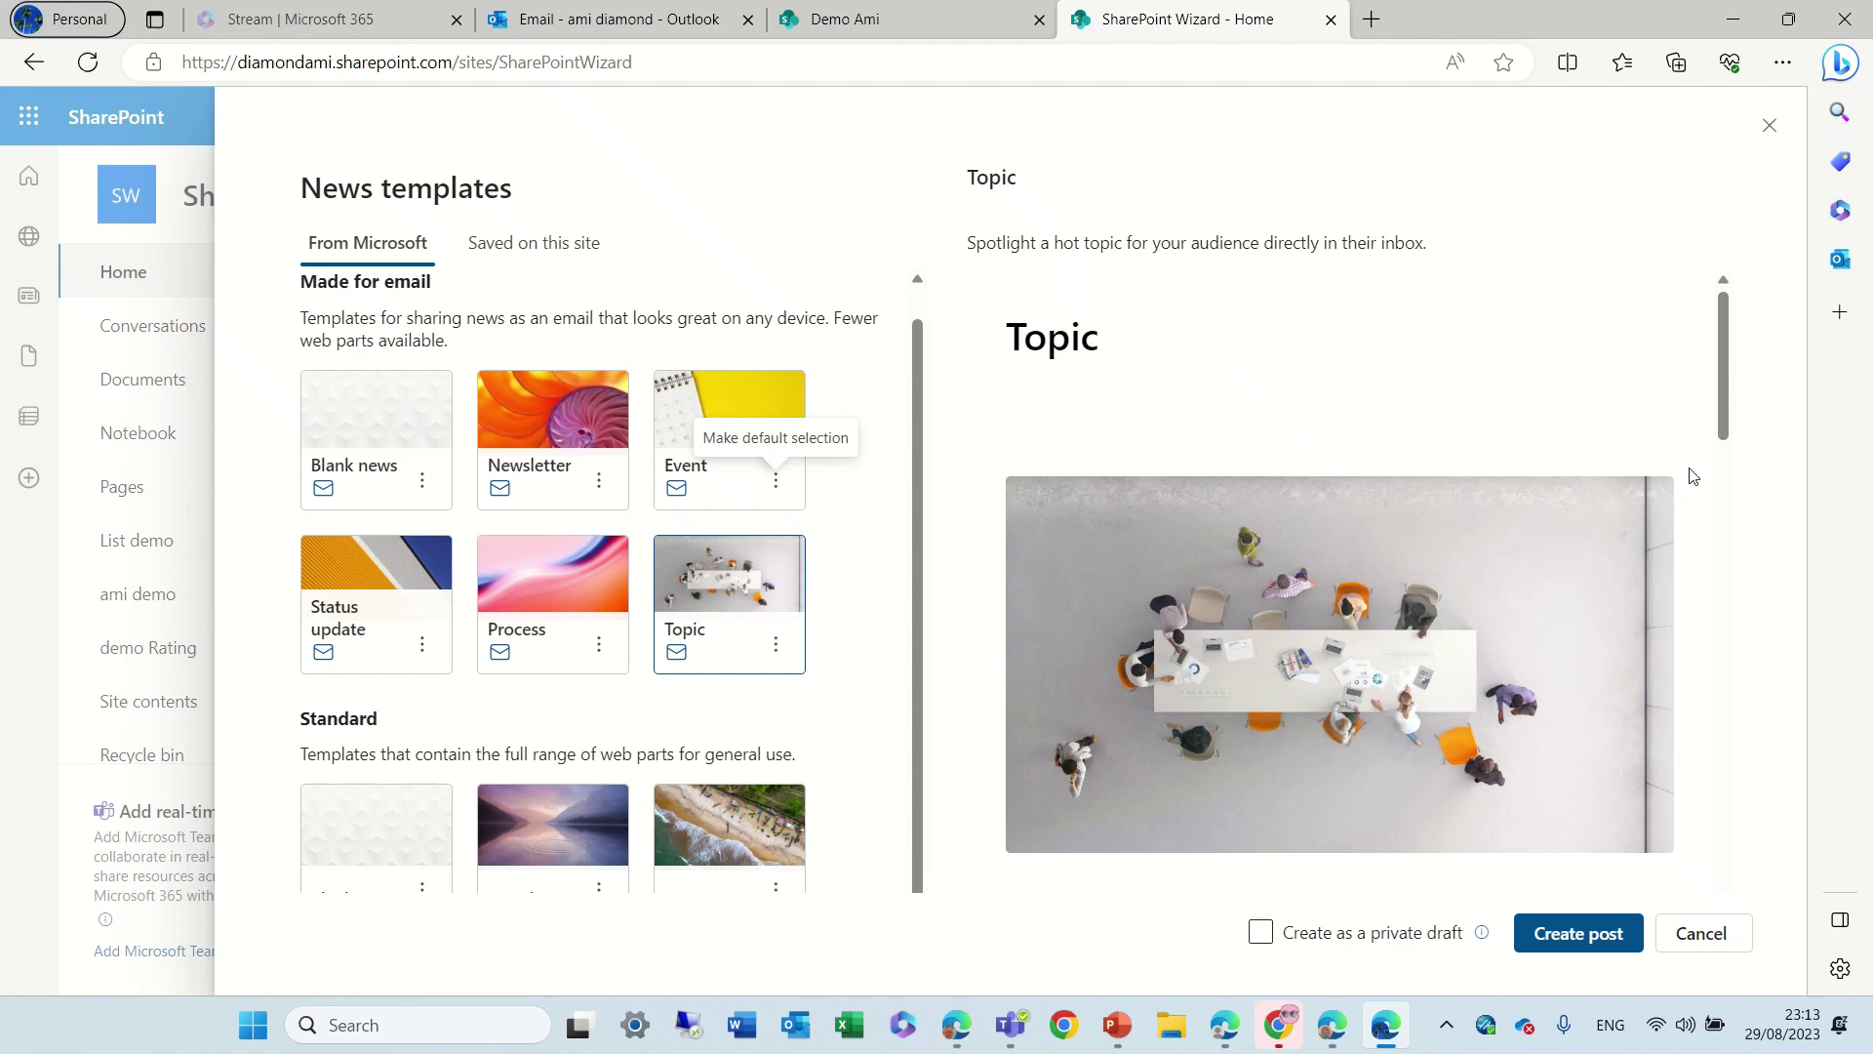
click(1597, 938)
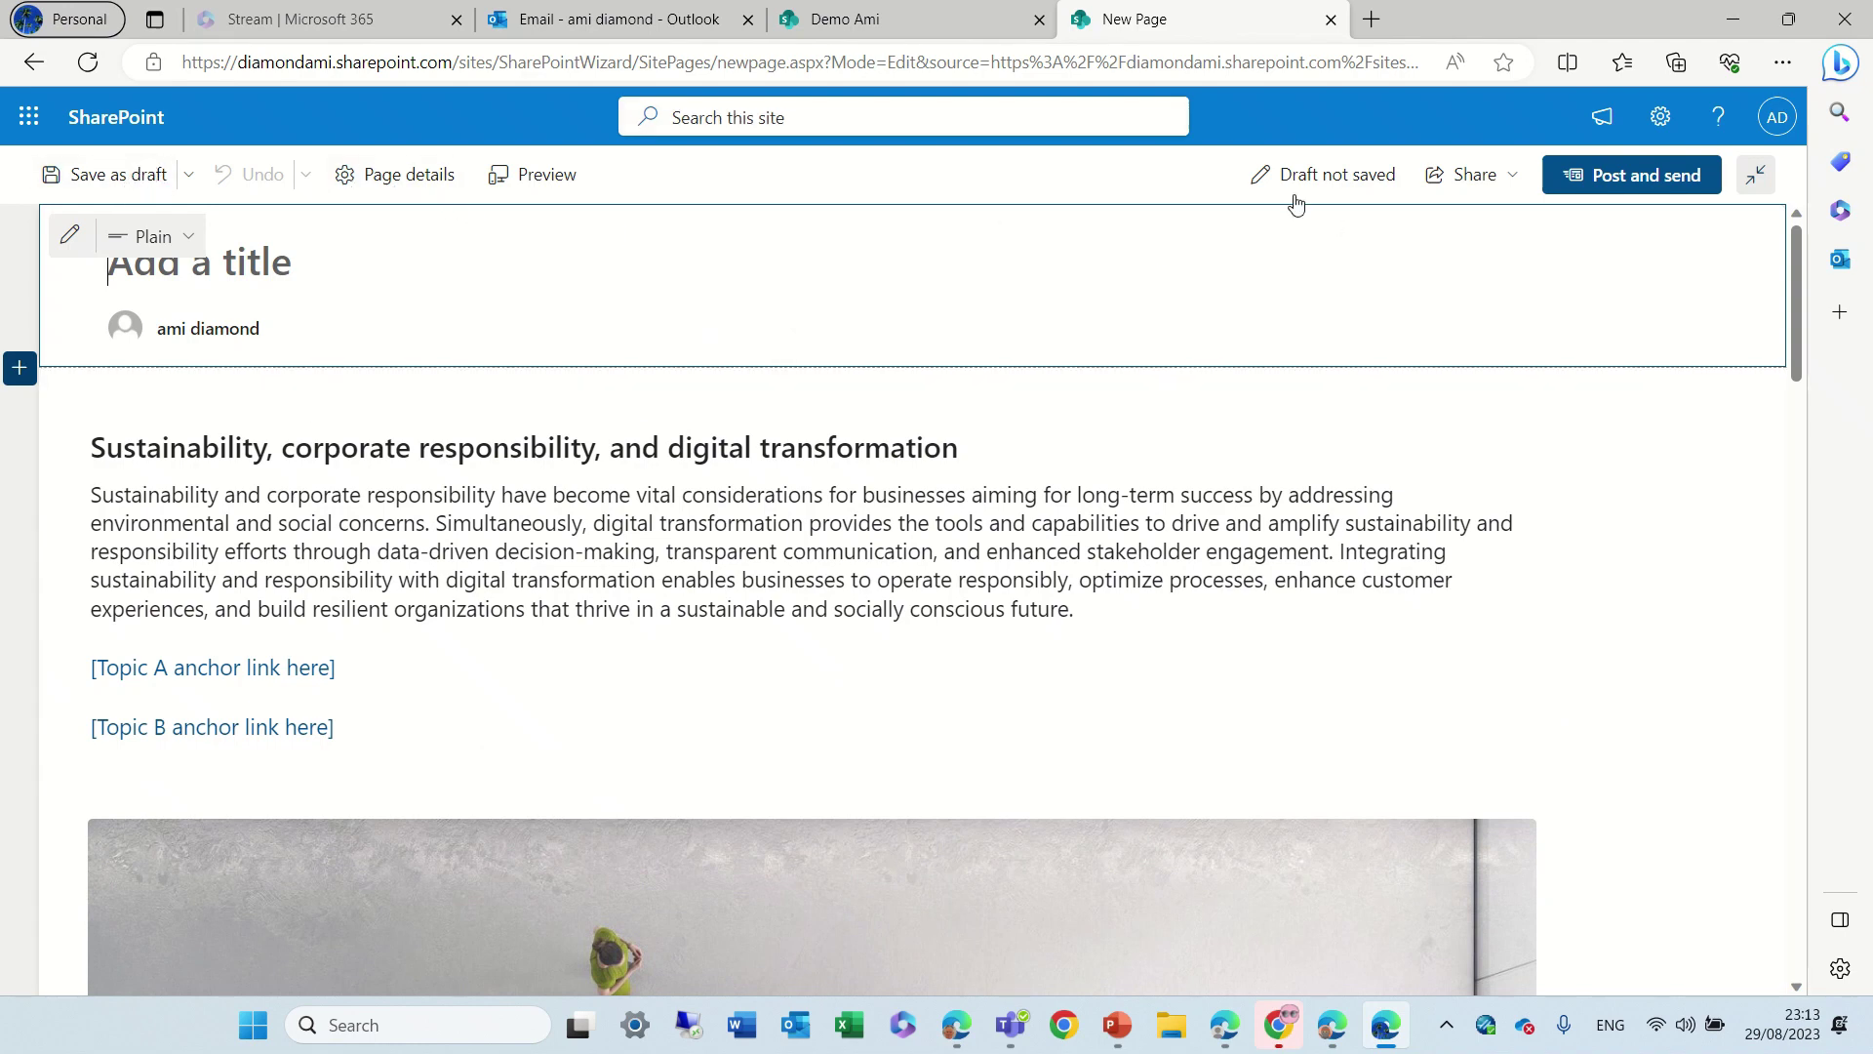
click(1663, 181)
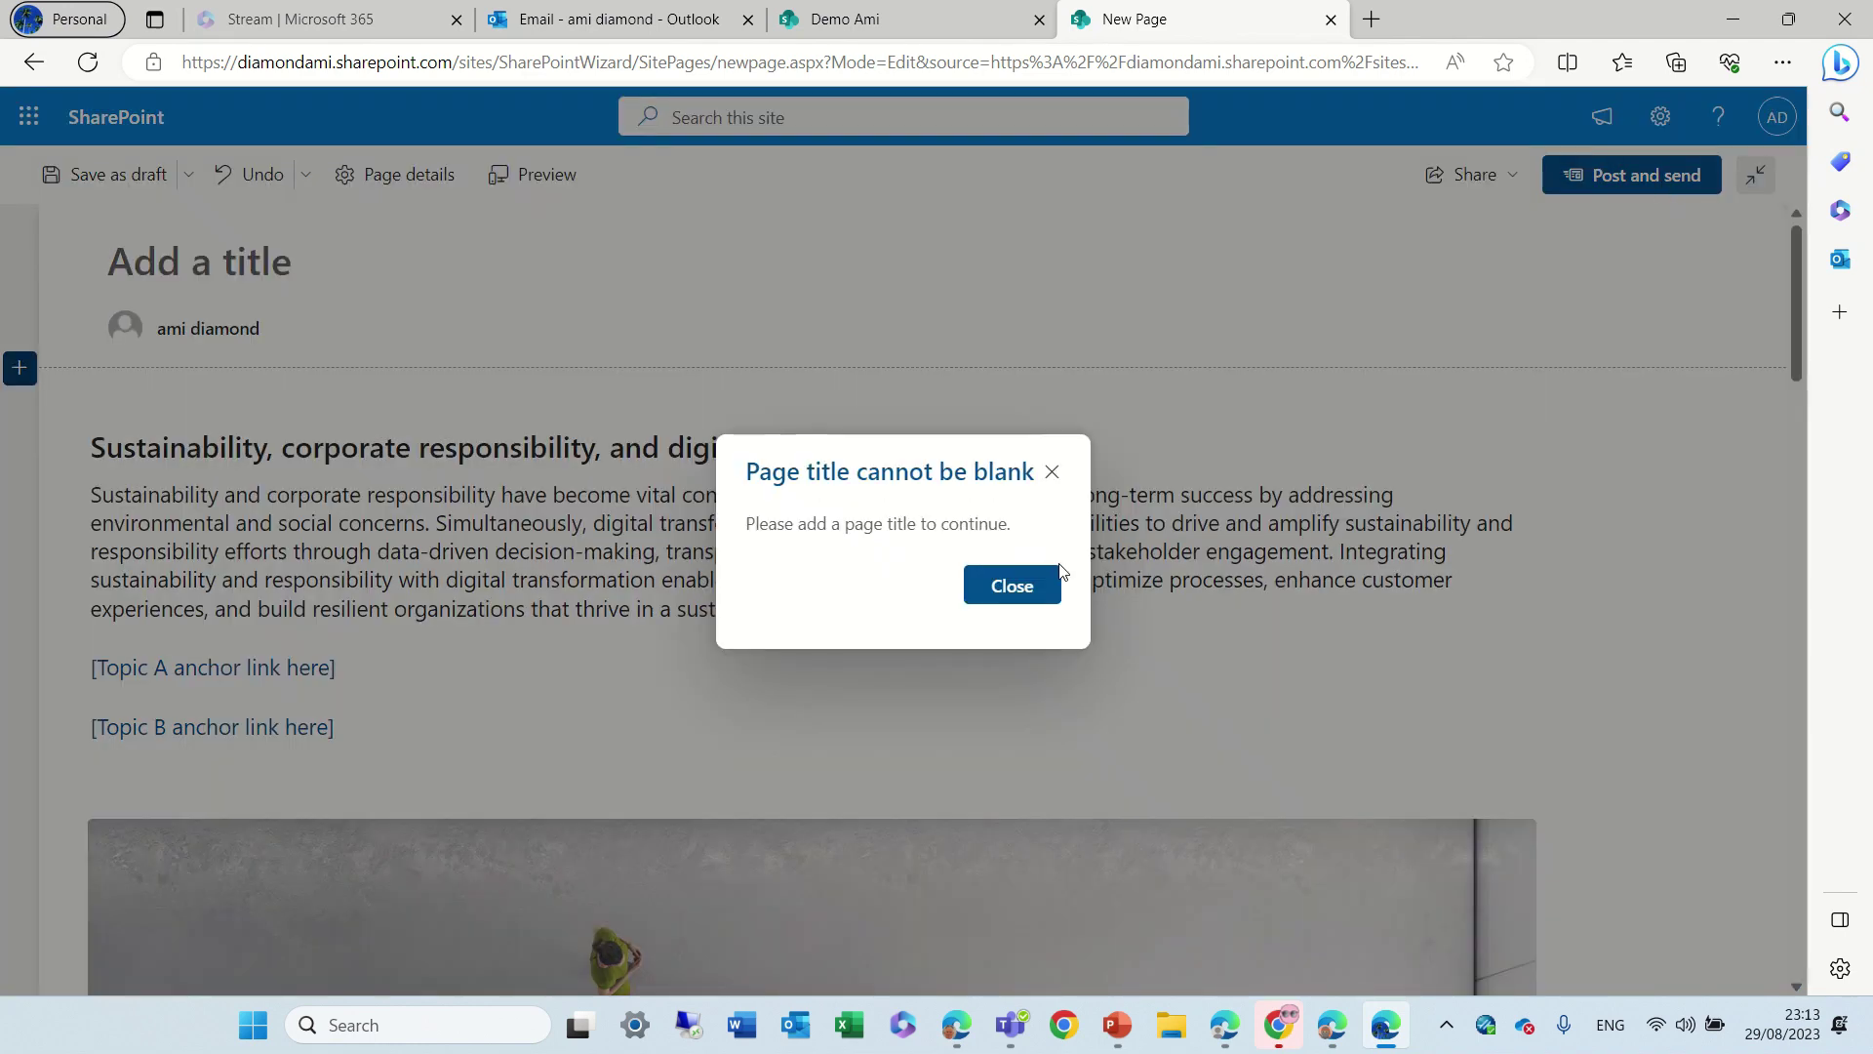
click(1020, 590)
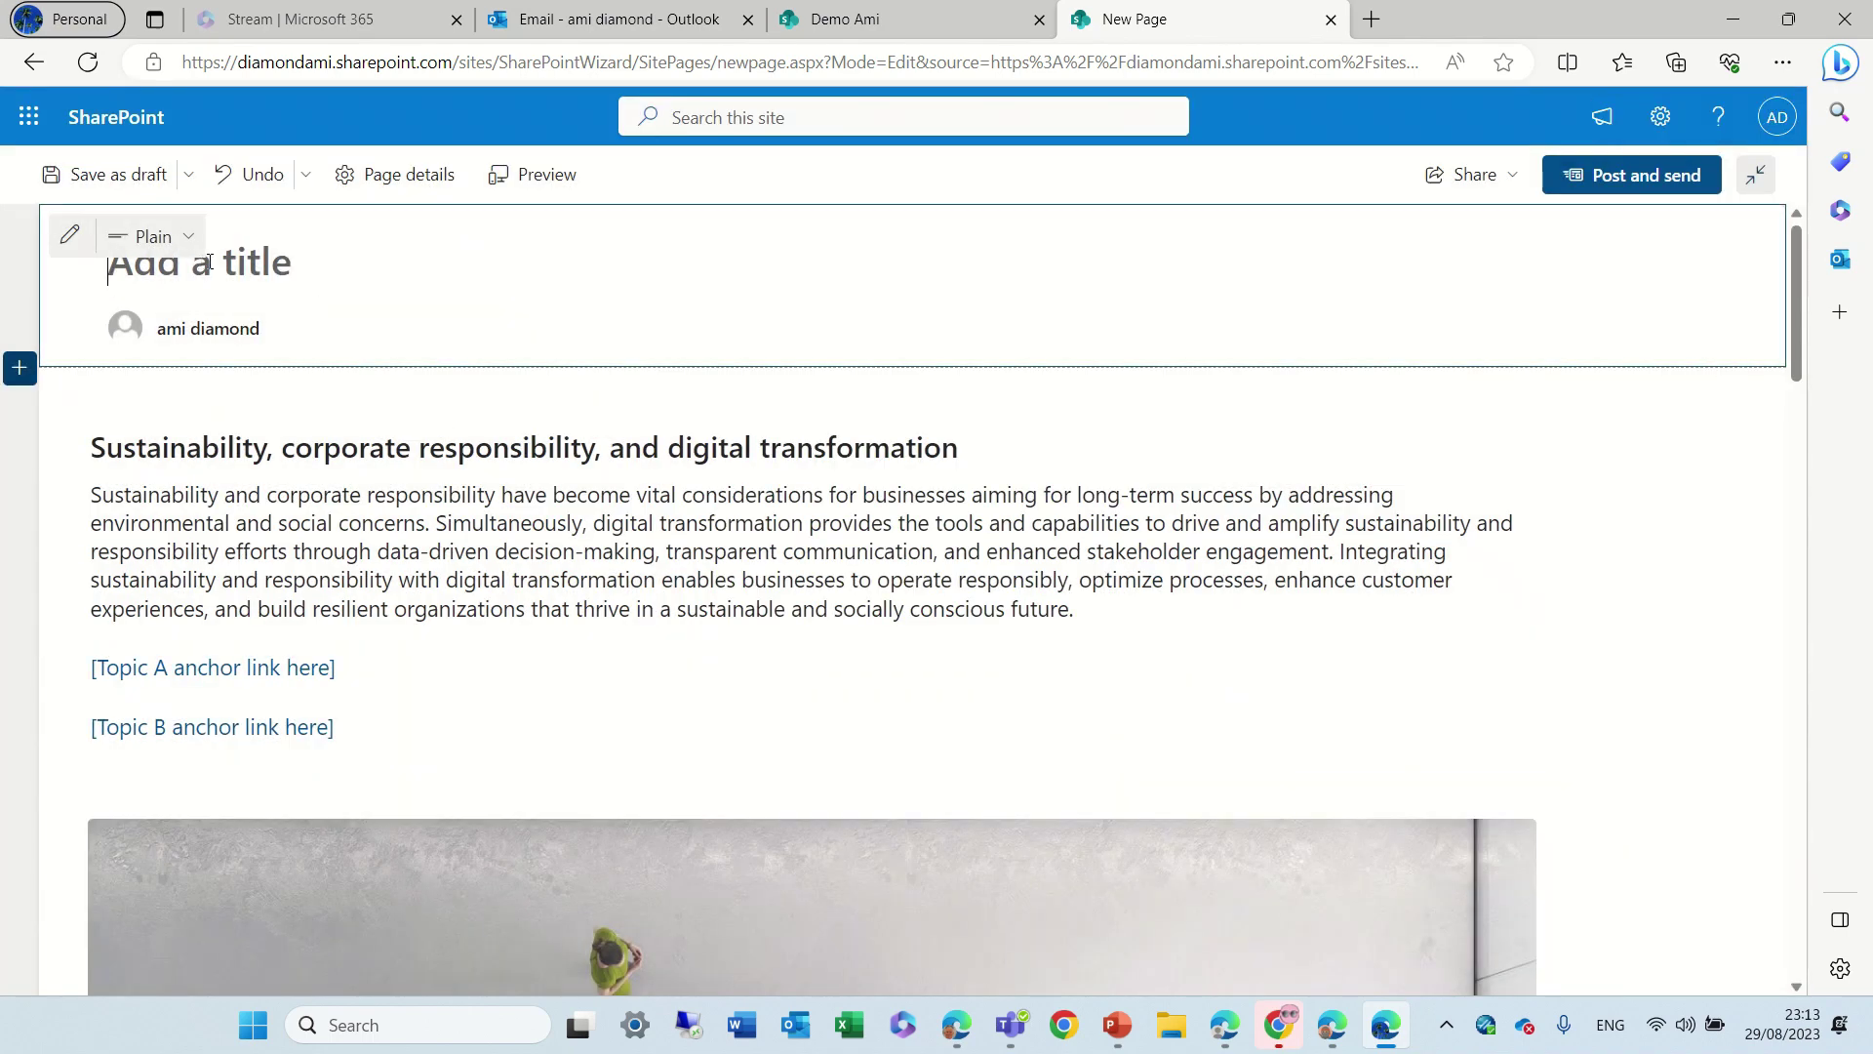